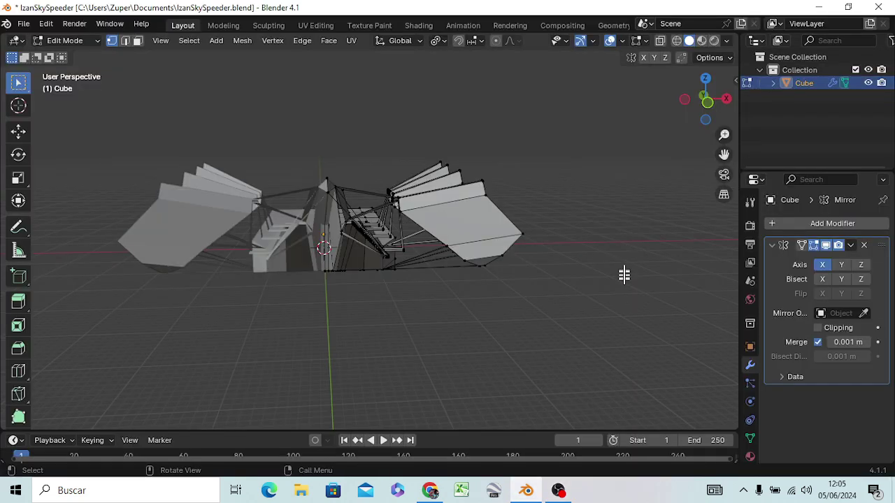
- Orbit around the mirrored speeder mesh to inspect its wing fins
{"action": "mouse_move", "coordinate": [625, 275]}
{"action": "middle_mouse_down"}
{"action": "mouse_move", "coordinate": [586, 256]}
{"action": "mouse_move", "coordinate": [512, 304]}
{"action": "mouse_move", "coordinate": [634, 265]}
{"action": "mouse_move", "coordinate": [655, 284]}
{"action": "mouse_move", "coordinate": [638, 297]}
{"action": "mouse_move", "coordinate": [469, 275]}
{"action": "middle_mouse_up"}
- Switch to top view and zoom in on the right-side ladder strut
{"action": "scroll", "coordinate": [387, 267], "scroll_direction": "up", "scroll_amount": 5}
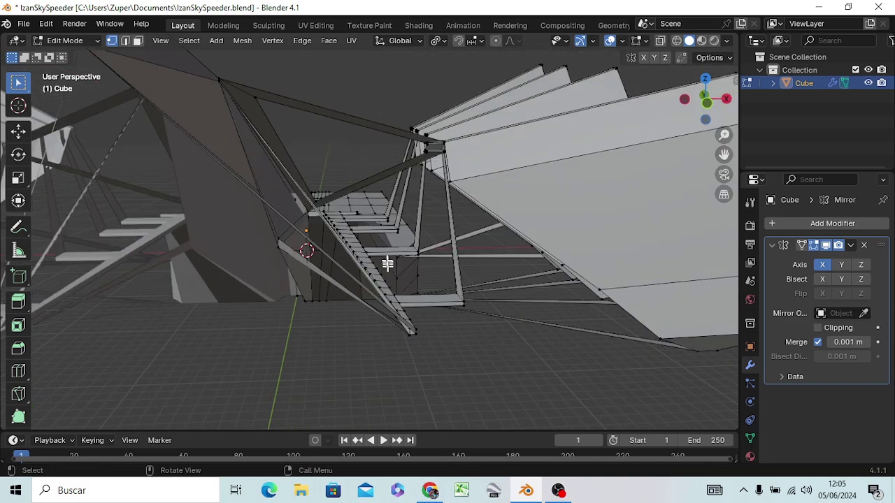
{"action": "scroll", "coordinate": [374, 258], "scroll_direction": "up", "scroll_amount": 2}
{"action": "mouse_move", "coordinate": [374, 242]}
{"action": "middle_mouse_down"}
{"action": "mouse_move", "coordinate": [360, 274]}
{"action": "mouse_move", "coordinate": [296, 301]}
{"action": "mouse_move", "coordinate": [235, 225]}
{"action": "mouse_move", "coordinate": [245, 247]}
{"action": "mouse_move", "coordinate": [319, 310]}
{"action": "mouse_move", "coordinate": [450, 249]}
{"action": "mouse_move", "coordinate": [441, 266]}
{"action": "mouse_move", "coordinate": [422, 262]}
{"action": "middle_mouse_up"}
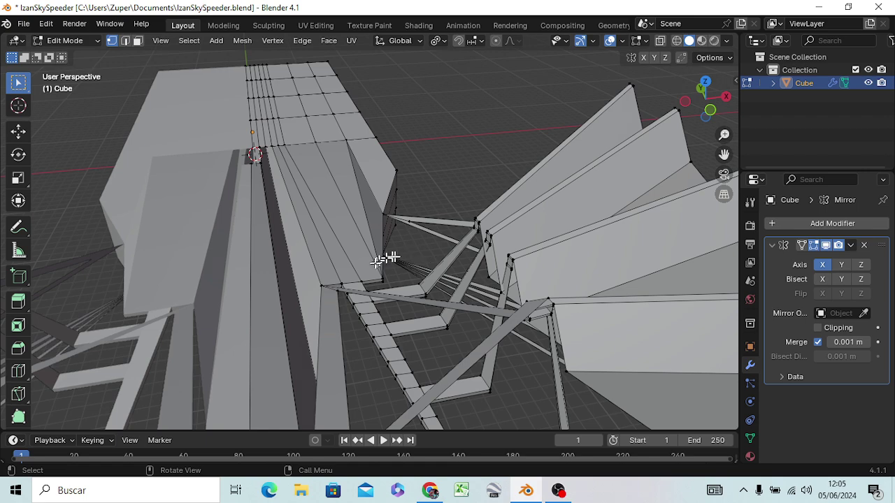
{"action": "scroll", "coordinate": [384, 260], "scroll_direction": "down", "scroll_amount": 5}
{"action": "mouse_move", "coordinate": [430, 296]}
{"action": "middle_mouse_down"}
{"action": "mouse_move", "coordinate": [443, 306]}
{"action": "mouse_move", "coordinate": [418, 283]}
{"action": "mouse_move", "coordinate": [420, 314]}
{"action": "middle_mouse_up"}
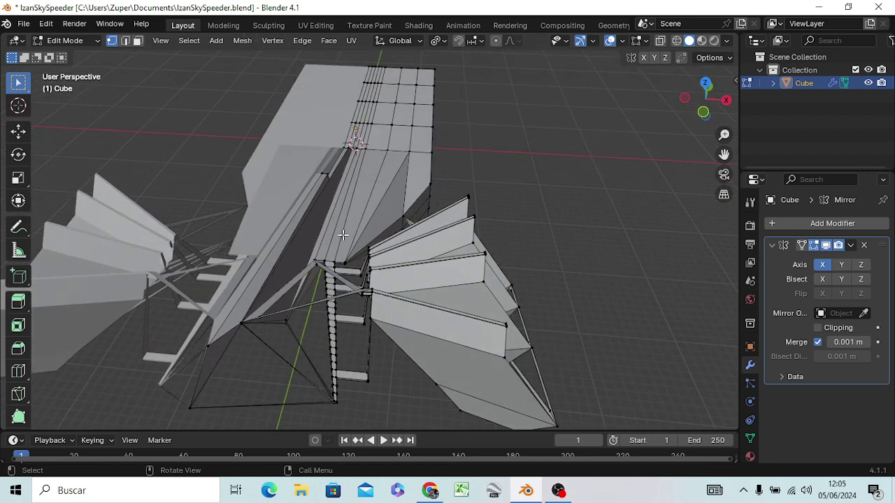
{"action": "key", "text": "KP_7"}
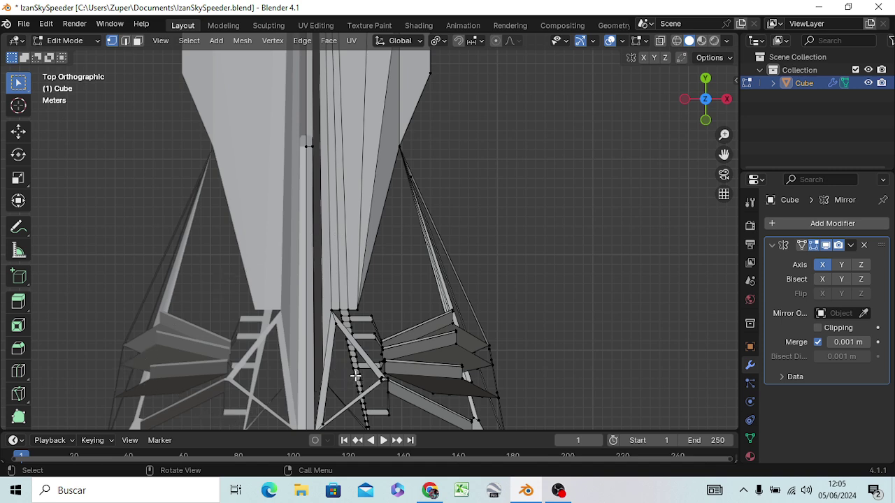
{"action": "scroll", "coordinate": [356, 364], "scroll_direction": "down", "scroll_amount": 2}
{"action": "scroll", "coordinate": [364, 347], "scroll_direction": "up", "scroll_amount": 3}
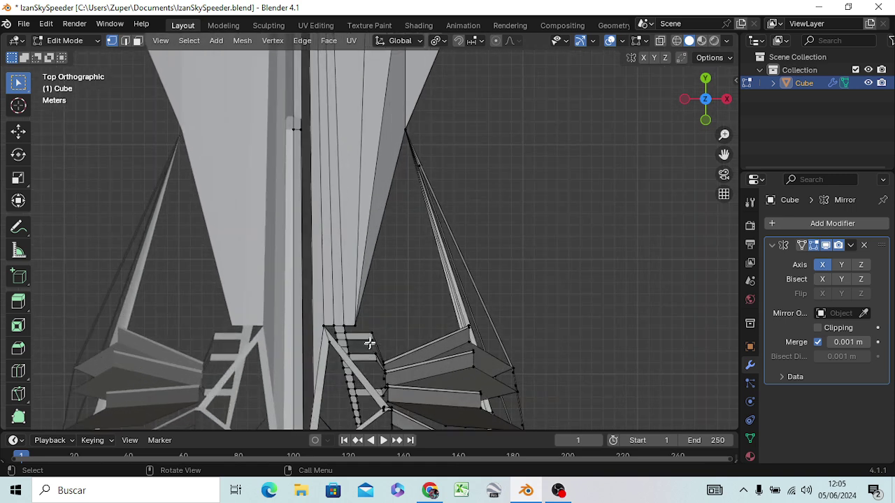
{"action": "scroll", "coordinate": [368, 348], "scroll_direction": "down", "scroll_amount": 1}
{"action": "scroll", "coordinate": [369, 351], "scroll_direction": "down", "scroll_amount": 1}
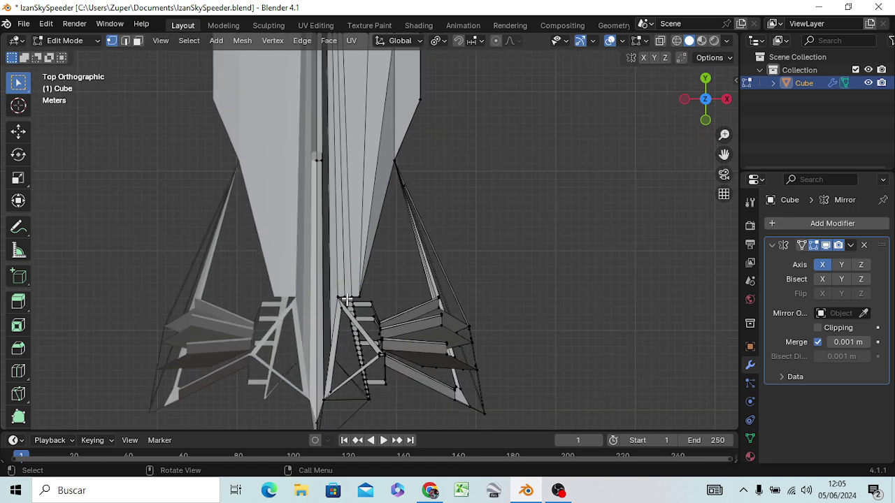
- Select the small top face of the right ladder strut in face select mode
{"action": "left_click", "coordinate": [349, 299]}
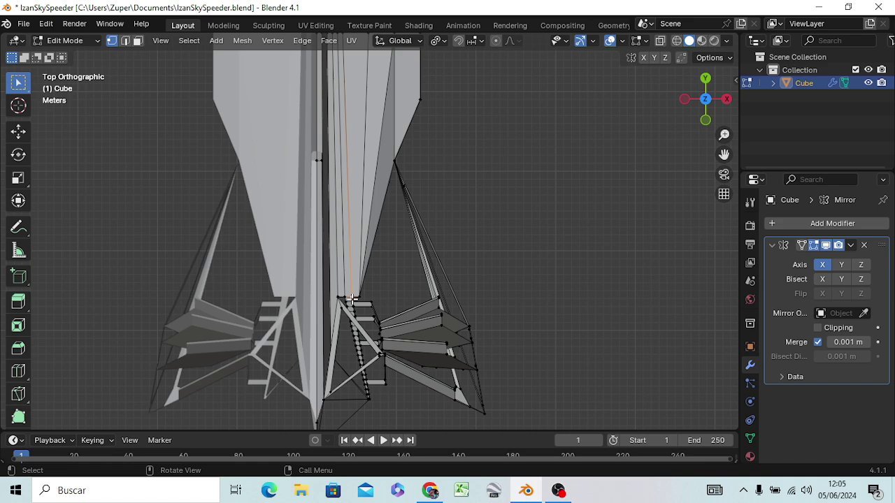
{"action": "key", "text": "3"}
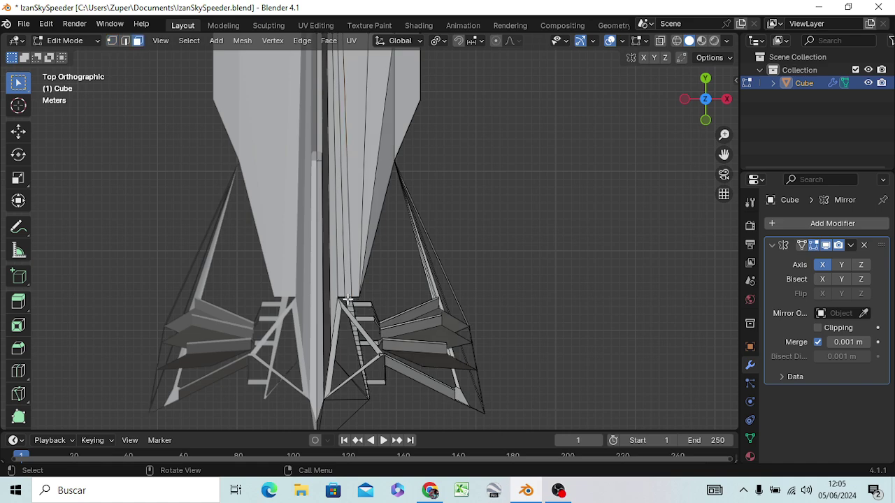
{"action": "left_click", "coordinate": [348, 299]}
{"action": "mouse_move", "coordinate": [368, 326]}
{"action": "middle_mouse_down"}
{"action": "mouse_move", "coordinate": [493, 179]}
{"action": "mouse_move", "coordinate": [461, 191]}
{"action": "middle_mouse_up"}
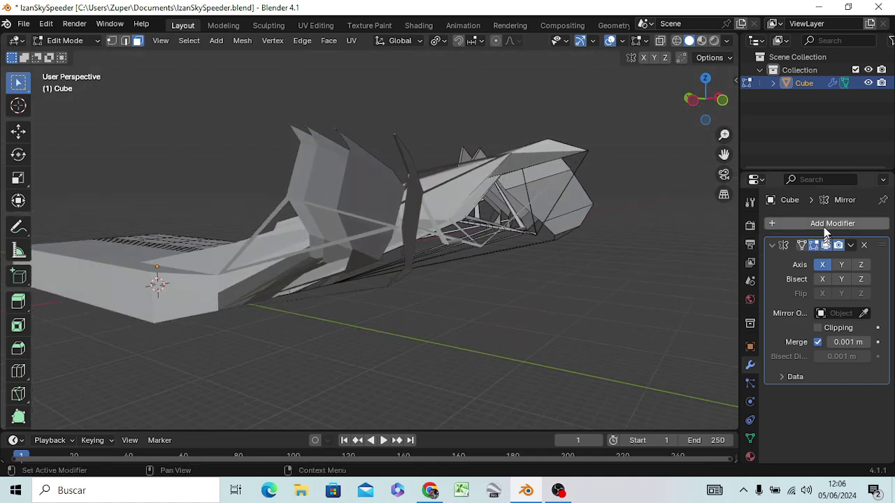
{"action": "left_click", "coordinate": [813, 245]}
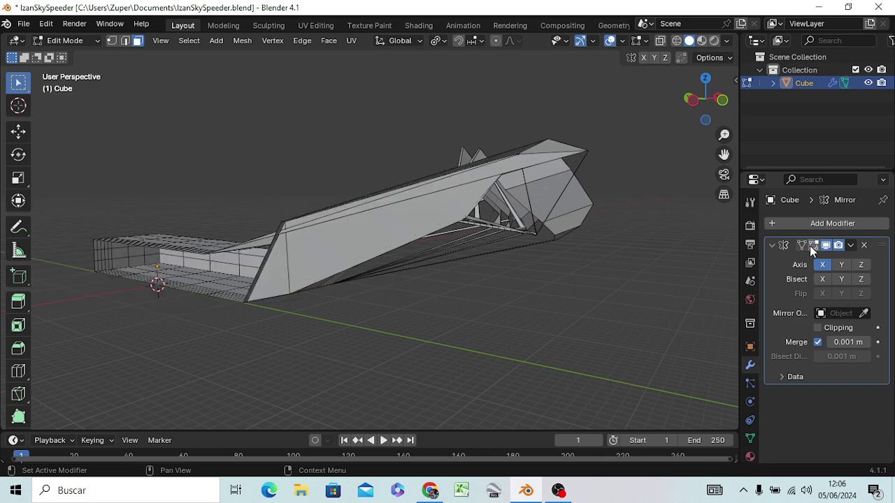
{"action": "mouse_move", "coordinate": [425, 289]}
{"action": "middle_mouse_down"}
{"action": "mouse_move", "coordinate": [463, 283]}
{"action": "mouse_move", "coordinate": [455, 304]}
{"action": "mouse_move", "coordinate": [377, 301]}
{"action": "mouse_move", "coordinate": [290, 316]}
{"action": "mouse_move", "coordinate": [392, 289]}
{"action": "mouse_move", "coordinate": [441, 292]}
{"action": "mouse_move", "coordinate": [441, 303]}
{"action": "mouse_move", "coordinate": [419, 310]}
{"action": "mouse_move", "coordinate": [231, 324]}
{"action": "mouse_move", "coordinate": [270, 322]}
{"action": "middle_mouse_up"}
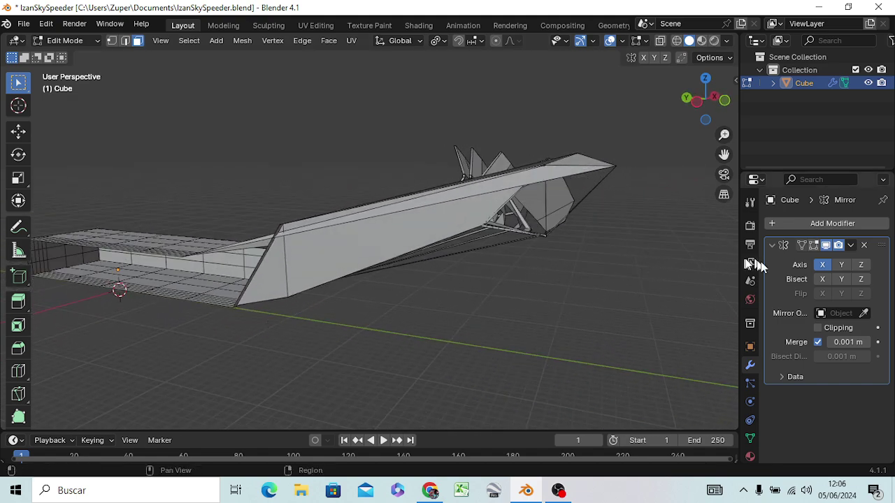
{"action": "left_click", "coordinate": [813, 245]}
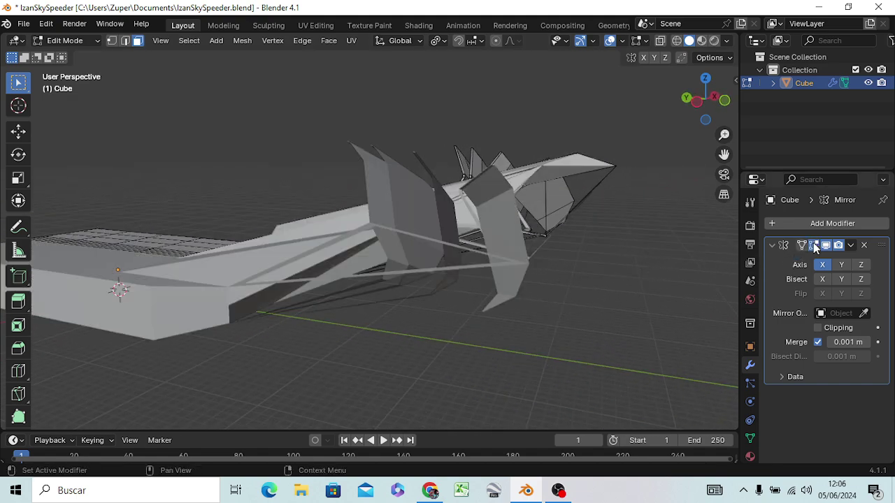
{"action": "mouse_move", "coordinate": [677, 261]}
{"action": "middle_mouse_down"}
{"action": "mouse_move", "coordinate": [609, 268]}
{"action": "mouse_move", "coordinate": [589, 304]}
{"action": "mouse_move", "coordinate": [451, 337]}
{"action": "mouse_move", "coordinate": [398, 304]}
{"action": "mouse_move", "coordinate": [386, 270]}
{"action": "mouse_move", "coordinate": [662, 319]}
{"action": "mouse_move", "coordinate": [269, 274]}
{"action": "mouse_move", "coordinate": [356, 326]}
{"action": "mouse_move", "coordinate": [484, 339]}
{"action": "middle_mouse_up"}
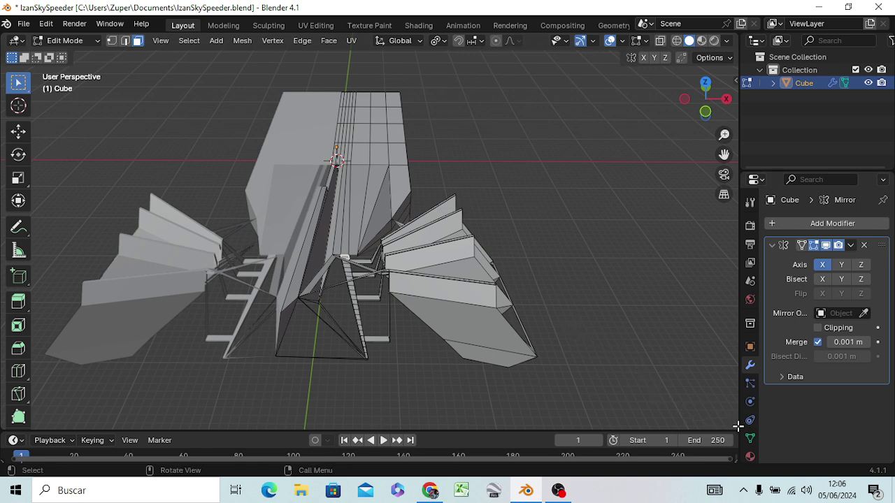
- Collapse the timeline under the viewport, then orbit and zoom around the speeder's hull and fins
{"action": "left_click_drag", "start_coordinate": [738, 426], "coordinate": [736, 453]}
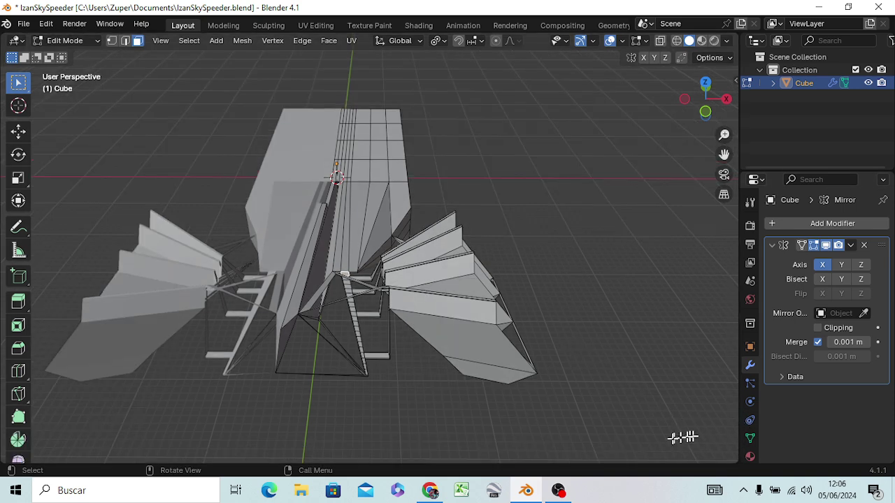
{"action": "mouse_move", "coordinate": [585, 367]}
{"action": "middle_mouse_down"}
{"action": "mouse_move", "coordinate": [579, 344]}
{"action": "mouse_move", "coordinate": [429, 323]}
{"action": "mouse_move", "coordinate": [563, 324]}
{"action": "mouse_move", "coordinate": [660, 266]}
{"action": "mouse_move", "coordinate": [581, 299]}
{"action": "mouse_move", "coordinate": [589, 289]}
{"action": "middle_mouse_up"}
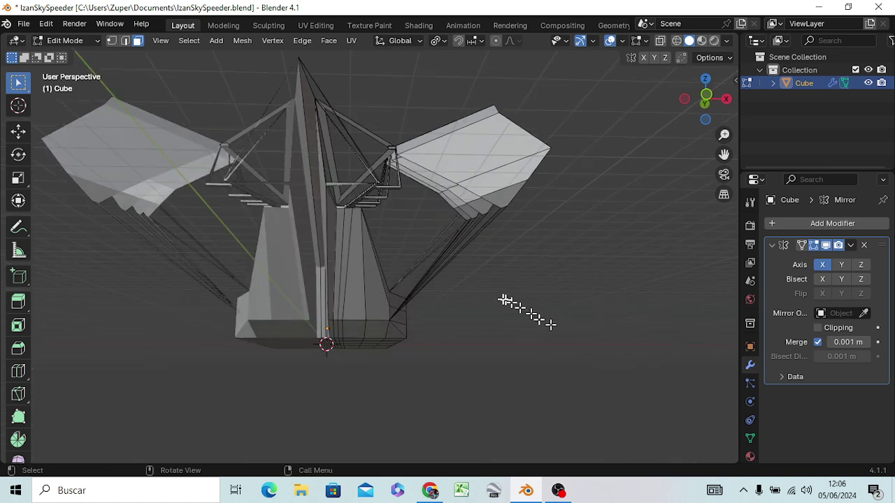
{"action": "scroll", "coordinate": [426, 280], "scroll_direction": "up", "scroll_amount": 3}
{"action": "scroll", "coordinate": [421, 264], "scroll_direction": "up", "scroll_amount": 2}
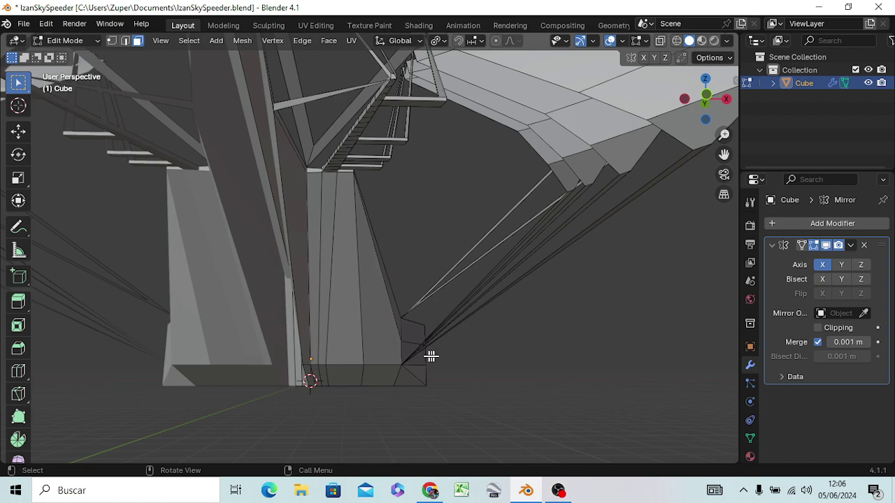
{"action": "mouse_move", "coordinate": [430, 356]}
{"action": "middle_mouse_down"}
{"action": "mouse_move", "coordinate": [476, 376]}
{"action": "mouse_move", "coordinate": [487, 349]}
{"action": "mouse_move", "coordinate": [469, 319]}
{"action": "mouse_move", "coordinate": [394, 321]}
{"action": "mouse_move", "coordinate": [350, 336]}
{"action": "mouse_move", "coordinate": [356, 388]}
{"action": "middle_mouse_up"}
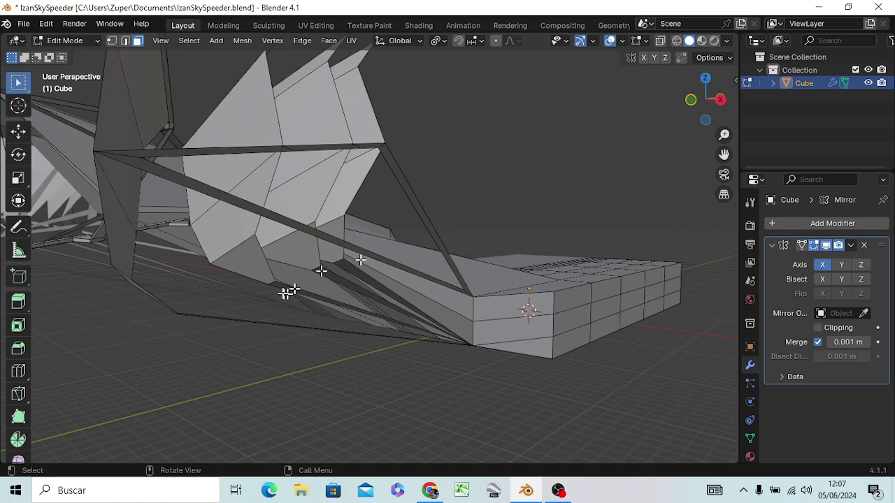
{"action": "scroll", "coordinate": [311, 313], "scroll_direction": "down", "scroll_amount": 2}
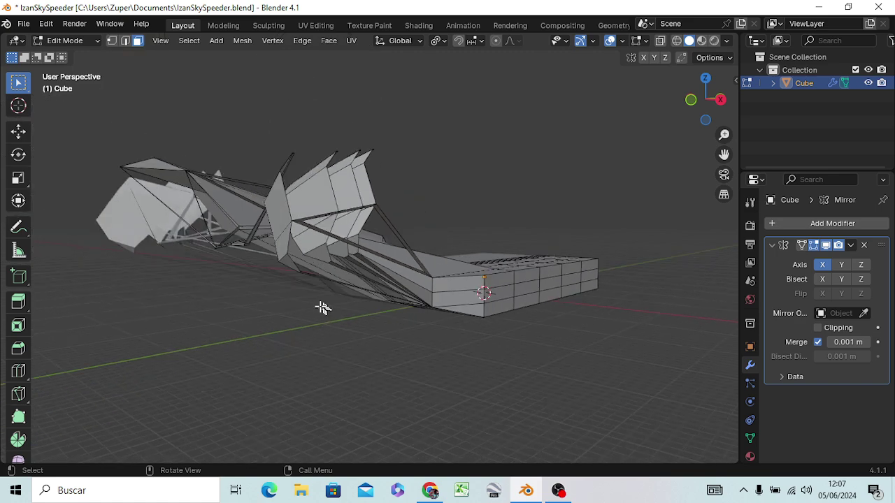
{"action": "middle_click_drag", "start_coordinate": [320, 311], "coordinate": [375, 308]}
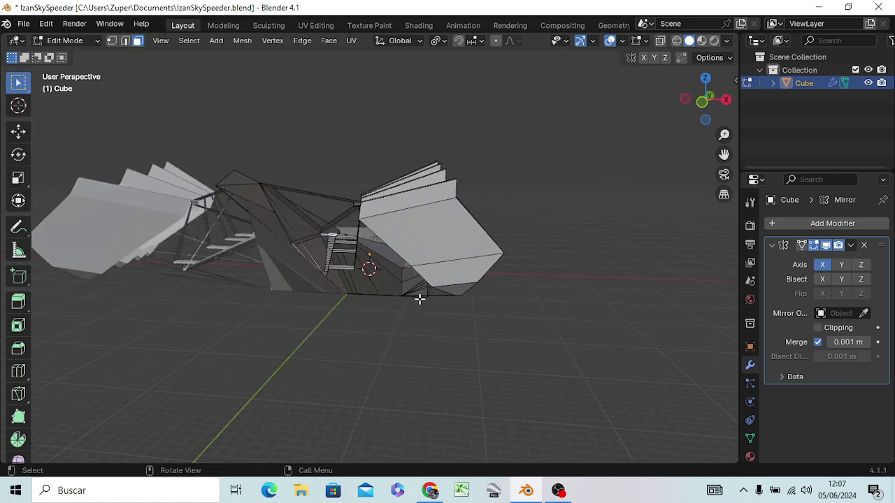
{"action": "mouse_move", "coordinate": [436, 300]}
{"action": "middle_mouse_down"}
{"action": "mouse_move", "coordinate": [501, 321]}
{"action": "mouse_move", "coordinate": [356, 325]}
{"action": "mouse_move", "coordinate": [295, 373]}
{"action": "mouse_move", "coordinate": [293, 297]}
{"action": "mouse_move", "coordinate": [347, 163]}
{"action": "mouse_move", "coordinate": [425, 100]}
{"action": "mouse_move", "coordinate": [489, 114]}
{"action": "mouse_move", "coordinate": [489, 135]}
{"action": "mouse_move", "coordinate": [509, 149]}
{"action": "mouse_move", "coordinate": [475, 146]}
{"action": "mouse_move", "coordinate": [460, 180]}
{"action": "mouse_move", "coordinate": [479, 175]}
{"action": "middle_mouse_up"}
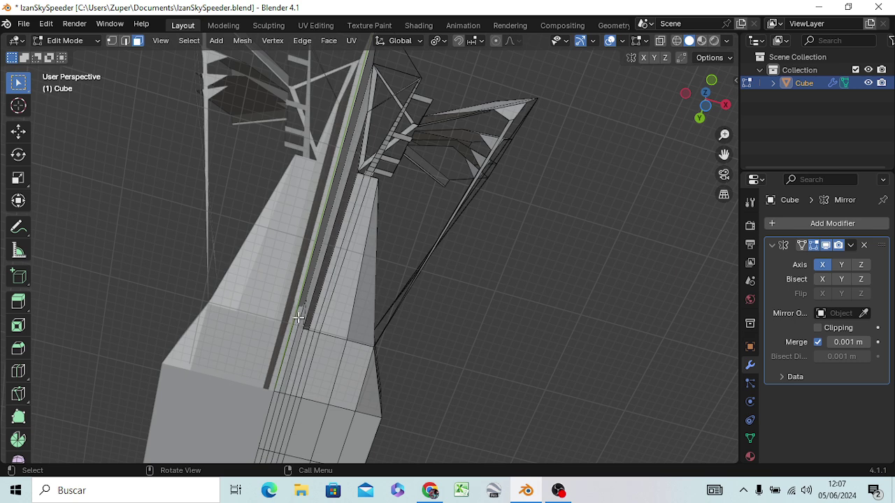
- In edge mode, move an edge beside the central hull down along global Z
{"action": "left_click", "coordinate": [298, 316]}
{"action": "left_click", "coordinate": [294, 318]}
{"action": "key", "text": "2"}
{"action": "mouse_move", "coordinate": [301, 324]}
{"action": "middle_mouse_down"}
{"action": "mouse_move", "coordinate": [302, 333]}
{"action": "mouse_move", "coordinate": [339, 328]}
{"action": "middle_mouse_up"}
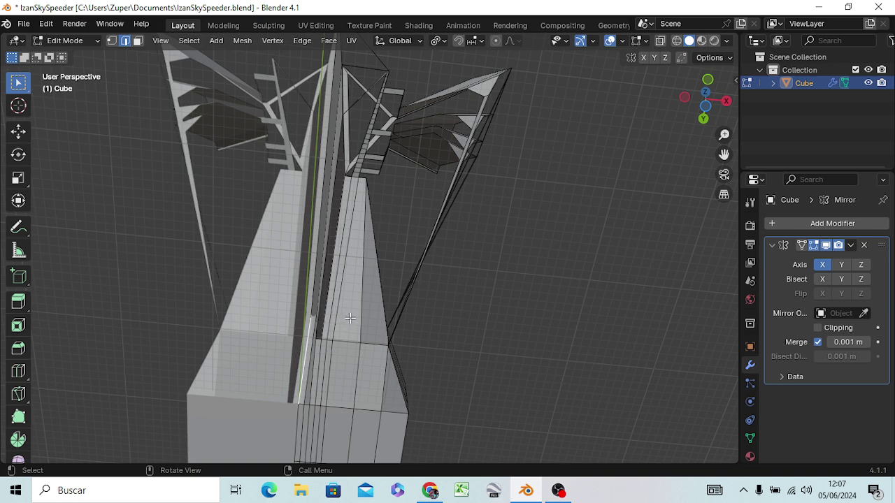
{"action": "key", "text": "g"}
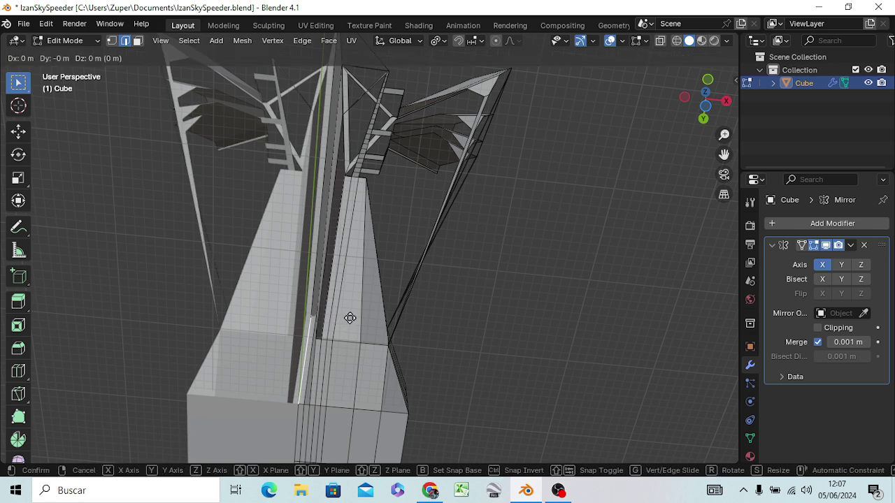
{"action": "key", "text": "z"}
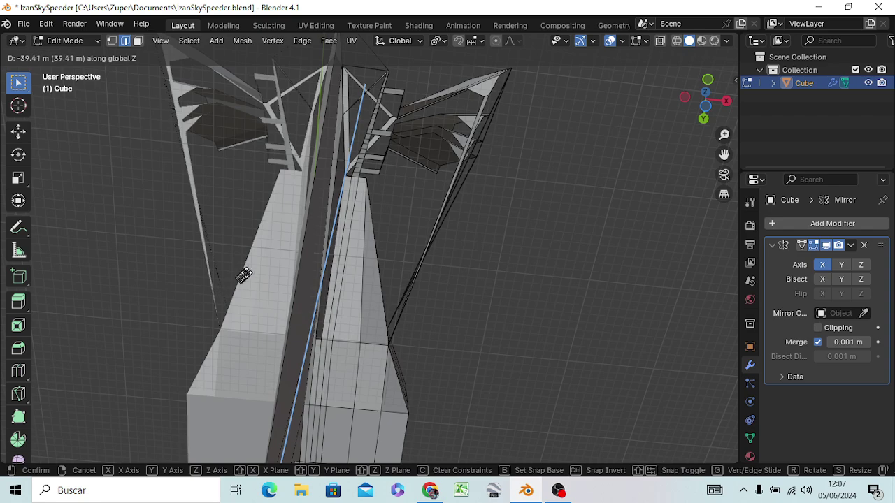
{"action": "left_click", "coordinate": [311, 229]}
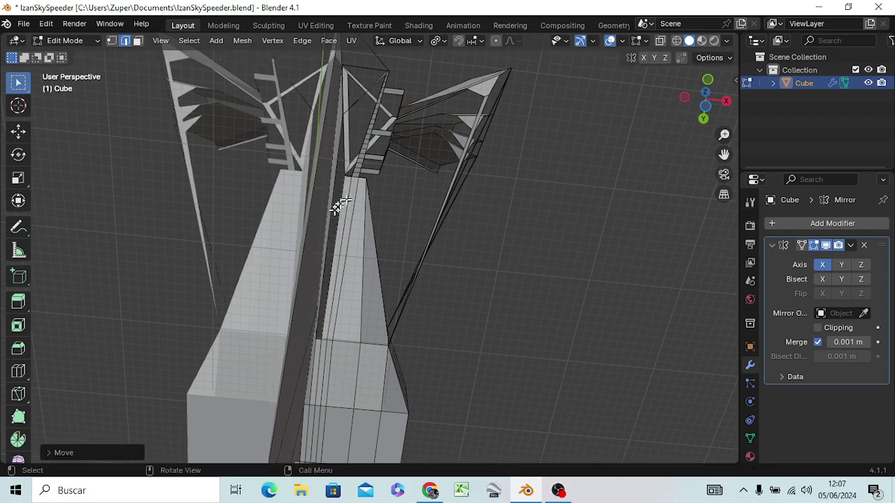
{"action": "mouse_move", "coordinate": [341, 204]}
{"action": "middle_mouse_down"}
{"action": "mouse_move", "coordinate": [229, 279]}
{"action": "mouse_move", "coordinate": [247, 315]}
{"action": "mouse_move", "coordinate": [304, 347]}
{"action": "mouse_move", "coordinate": [510, 266]}
{"action": "middle_mouse_up"}
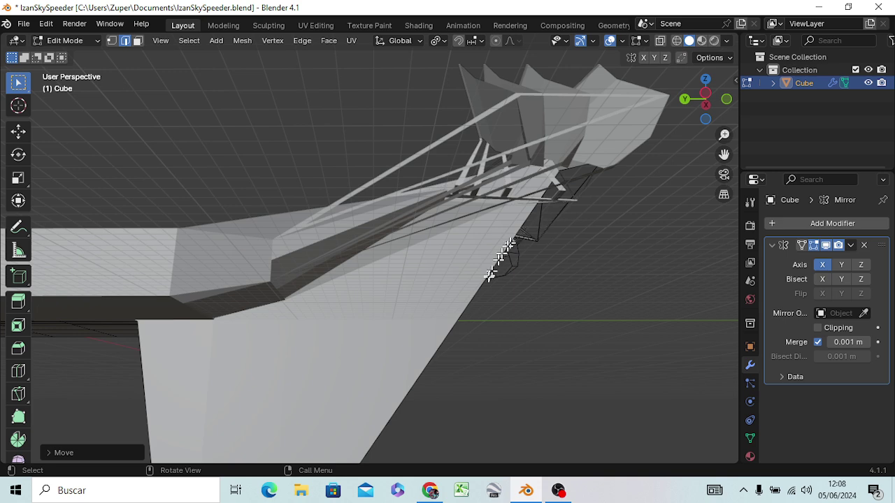
- Add a four-cut loop cut across the large flat hull face
{"action": "left_click", "coordinate": [406, 301]}
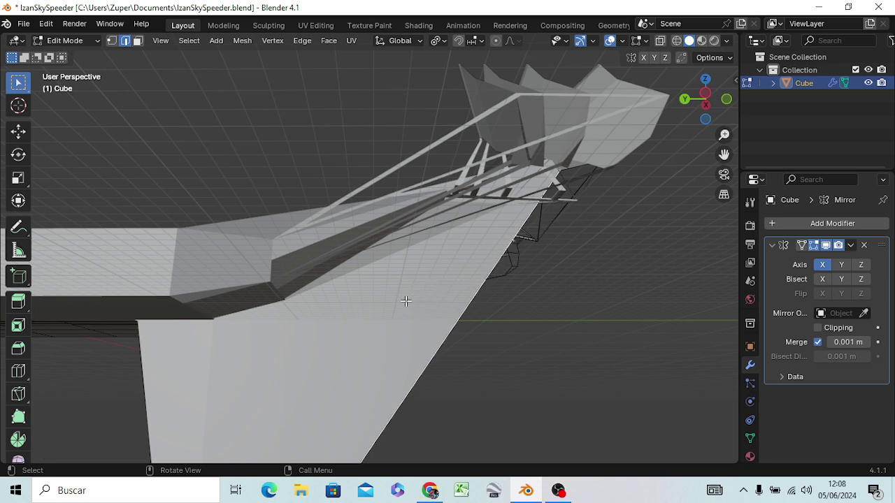
{"action": "key", "text": "ctrl"}
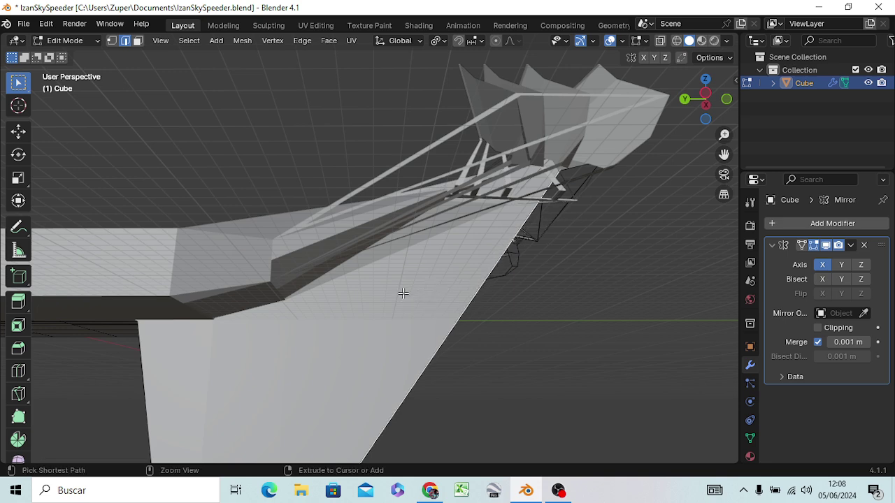
{"action": "key", "text": "ctrl+r"}
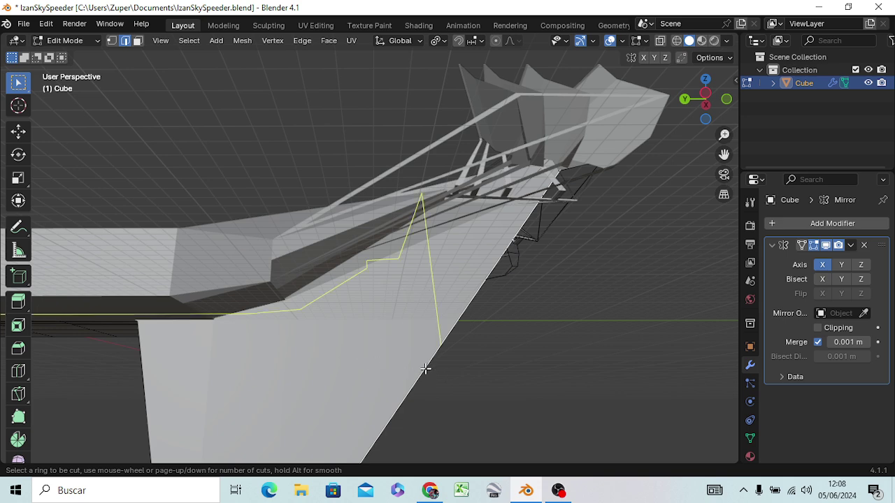
{"action": "scroll", "coordinate": [427, 367], "scroll_direction": "up", "scroll_amount": 1}
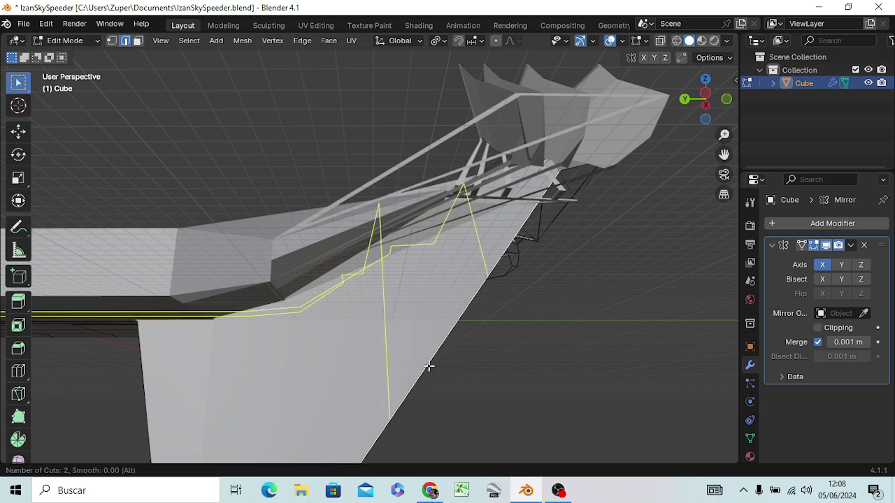
{"action": "scroll", "coordinate": [428, 366], "scroll_direction": "up", "scroll_amount": 1}
{"action": "scroll", "coordinate": [432, 360], "scroll_direction": "up", "scroll_amount": 2}
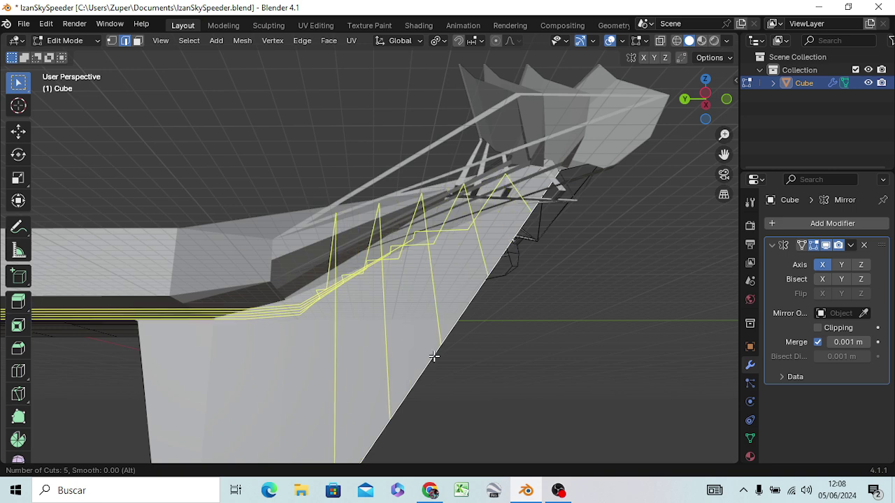
{"action": "scroll", "coordinate": [435, 353], "scroll_direction": "down", "scroll_amount": 1}
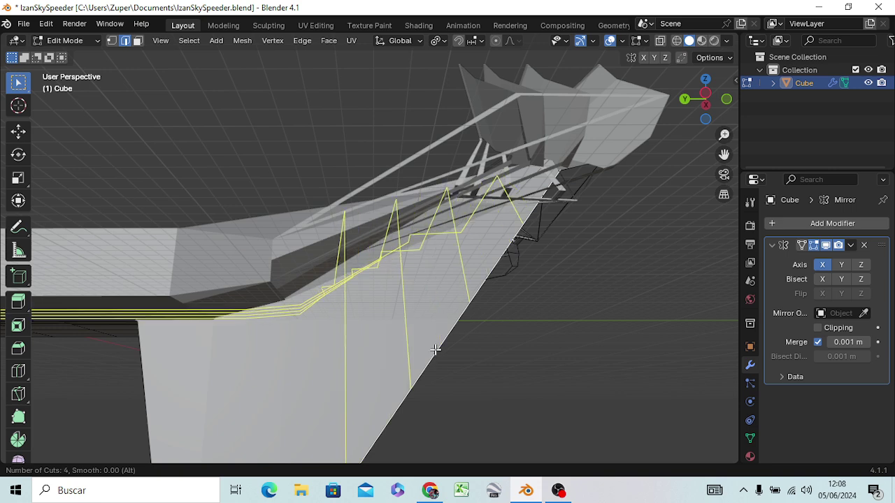
{"action": "left_click", "coordinate": [435, 349]}
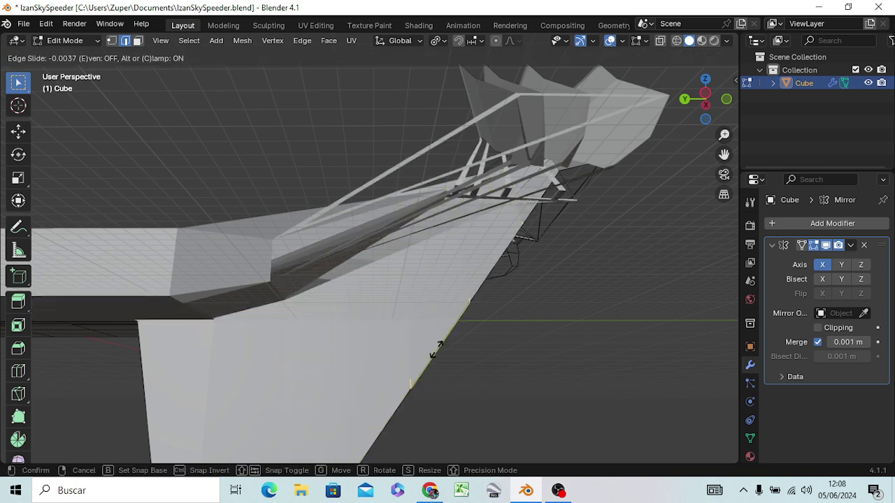
{"action": "left_click", "coordinate": [437, 349]}
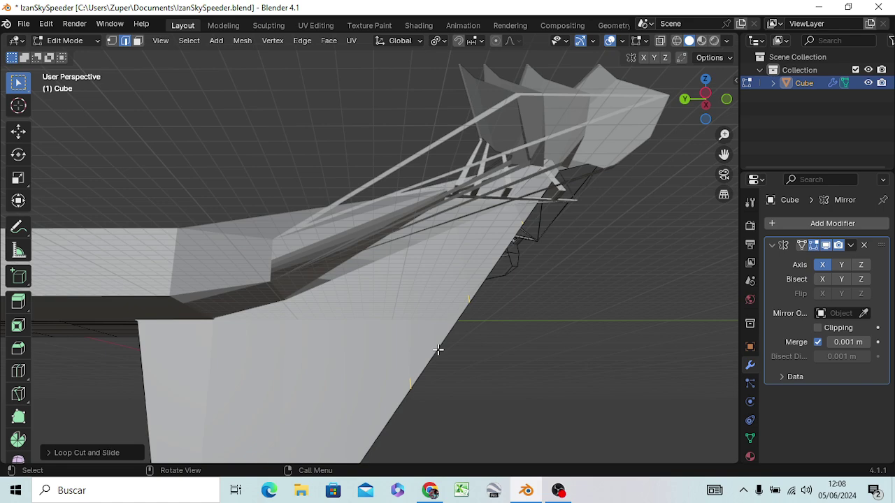
- Undo the loop cuts and the large foreground face
{"action": "key", "text": "ctrl+z"}
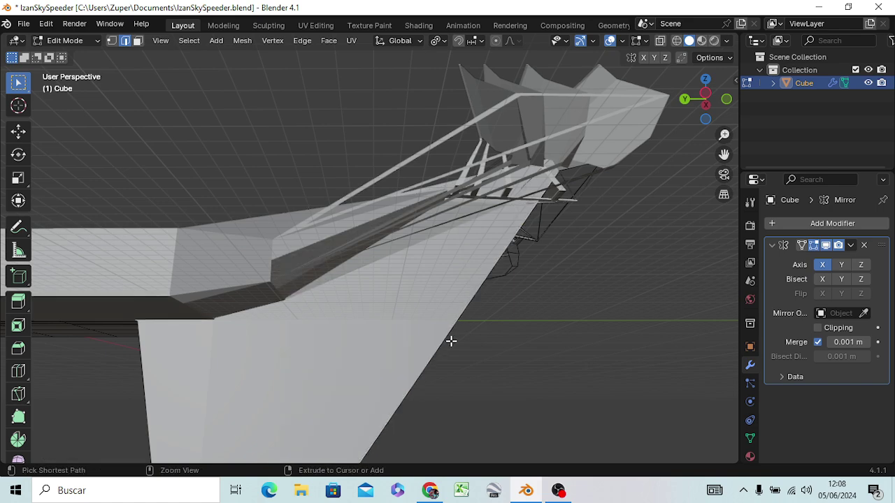
{"action": "key", "text": "ctrl+z"}
{"action": "mouse_move", "coordinate": [455, 339]}
{"action": "middle_mouse_down"}
{"action": "mouse_move", "coordinate": [493, 327]}
{"action": "mouse_move", "coordinate": [548, 208]}
{"action": "middle_mouse_up"}
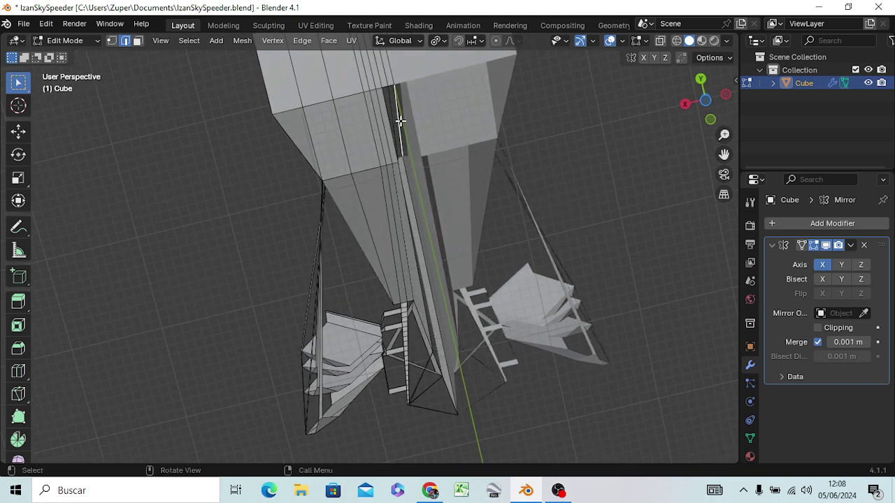
- View the speeder side-on in Right Orthographic and switch to vertex select mode
{"action": "mouse_move", "coordinate": [395, 122]}
{"action": "middle_mouse_down"}
{"action": "mouse_move", "coordinate": [336, 74]}
{"action": "mouse_move", "coordinate": [255, 236]}
{"action": "mouse_move", "coordinate": [300, 254]}
{"action": "mouse_move", "coordinate": [355, 253]}
{"action": "mouse_move", "coordinate": [299, 220]}
{"action": "mouse_move", "coordinate": [210, 194]}
{"action": "mouse_move", "coordinate": [163, 209]}
{"action": "mouse_move", "coordinate": [134, 266]}
{"action": "mouse_move", "coordinate": [303, 264]}
{"action": "mouse_move", "coordinate": [333, 253]}
{"action": "mouse_move", "coordinate": [320, 278]}
{"action": "mouse_move", "coordinate": [336, 244]}
{"action": "mouse_move", "coordinate": [332, 255]}
{"action": "mouse_move", "coordinate": [314, 251]}
{"action": "middle_mouse_up"}
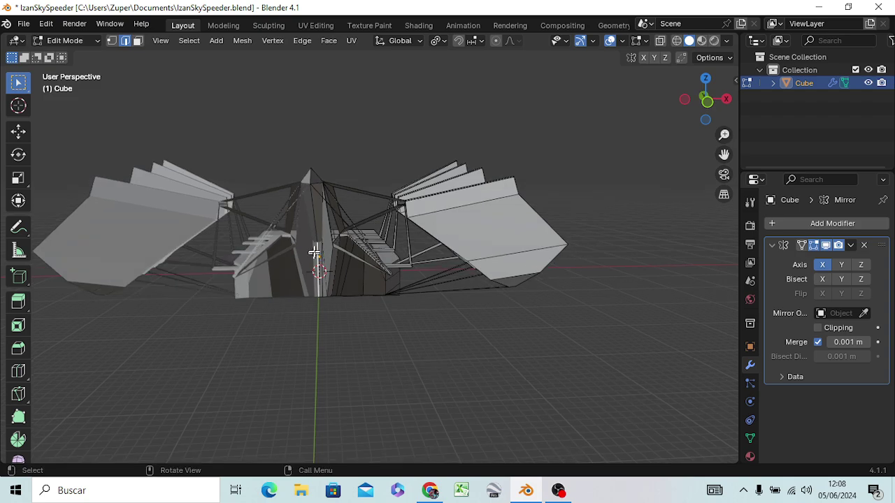
{"action": "mouse_move", "coordinate": [504, 314]}
{"action": "middle_mouse_down"}
{"action": "mouse_move", "coordinate": [485, 323]}
{"action": "mouse_move", "coordinate": [290, 300]}
{"action": "mouse_move", "coordinate": [459, 307]}
{"action": "mouse_move", "coordinate": [491, 295]}
{"action": "mouse_move", "coordinate": [452, 306]}
{"action": "mouse_move", "coordinate": [532, 282]}
{"action": "mouse_move", "coordinate": [643, 293]}
{"action": "mouse_move", "coordinate": [436, 312]}
{"action": "mouse_move", "coordinate": [310, 361]}
{"action": "mouse_move", "coordinate": [282, 361]}
{"action": "mouse_move", "coordinate": [303, 329]}
{"action": "mouse_move", "coordinate": [406, 296]}
{"action": "middle_mouse_up"}
{"action": "mouse_move", "coordinate": [695, 291]}
{"action": "middle_mouse_down"}
{"action": "mouse_move", "coordinate": [634, 333]}
{"action": "mouse_move", "coordinate": [649, 289]}
{"action": "middle_mouse_up"}
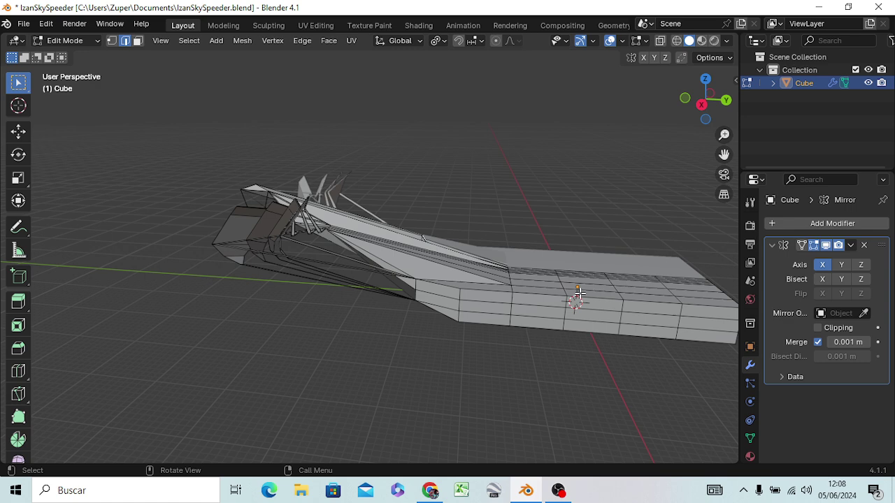
{"action": "key", "text": "KP_3"}
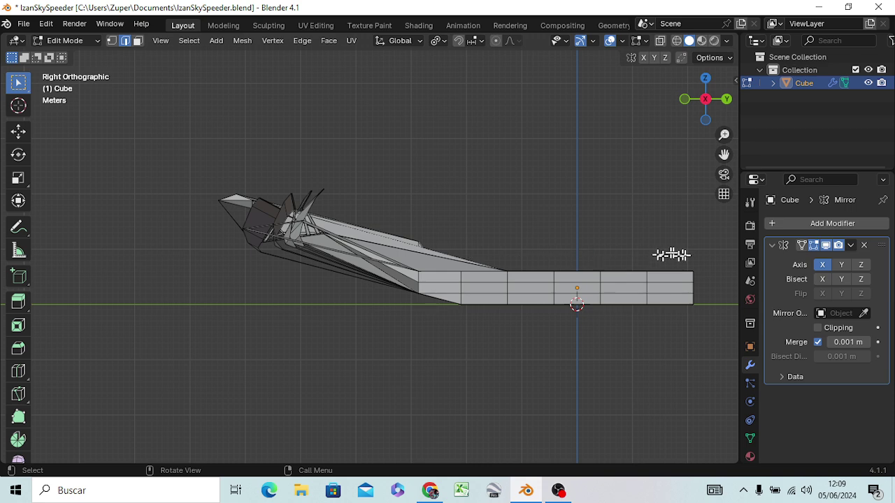
{"action": "scroll", "coordinate": [650, 276], "scroll_direction": "up", "scroll_amount": 3}
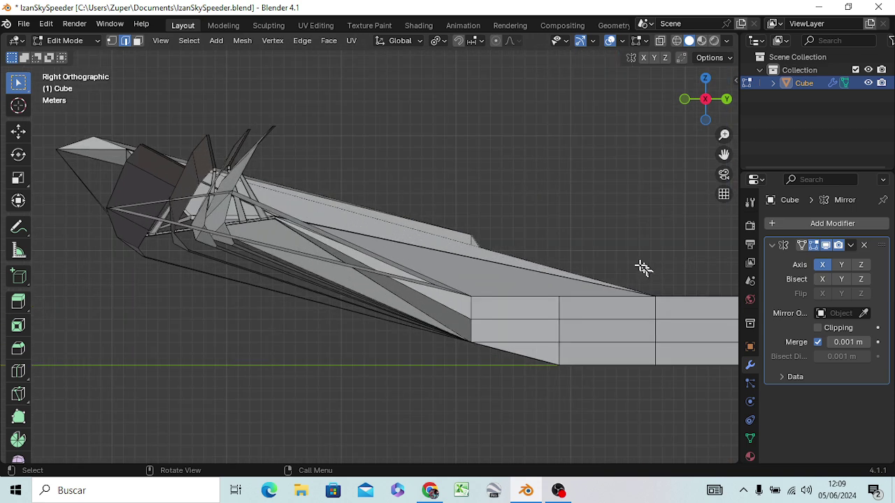
{"action": "scroll", "coordinate": [640, 266], "scroll_direction": "down", "scroll_amount": 3}
{"action": "scroll", "coordinate": [643, 273], "scroll_direction": "down", "scroll_amount": 2}
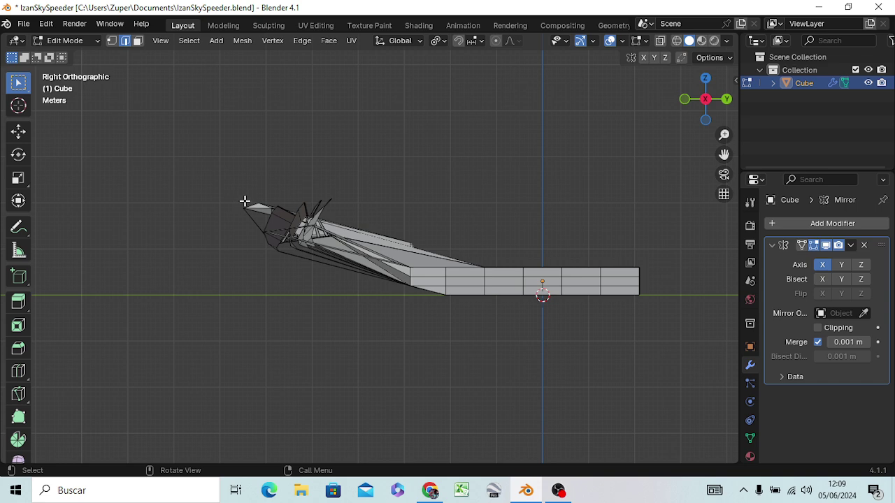
{"action": "key", "text": "1"}
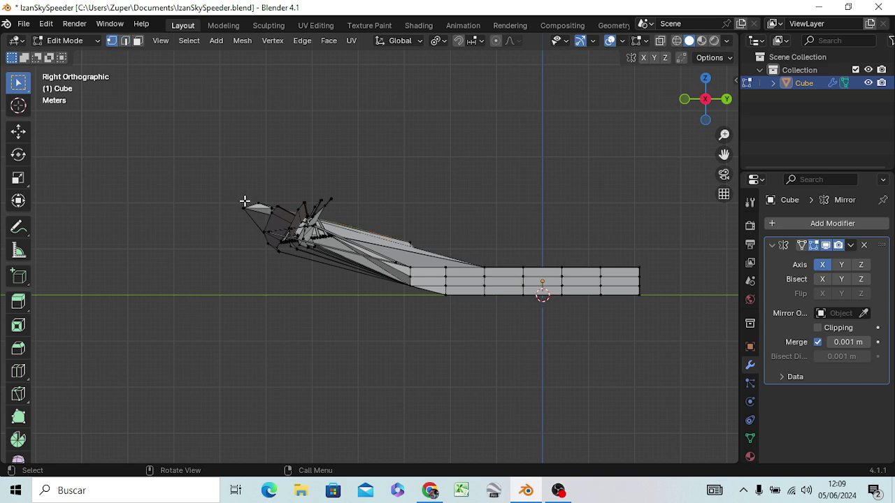
- Switch to wireframe shading and box-select the nose-tip vertex
{"action": "key", "text": "z"}
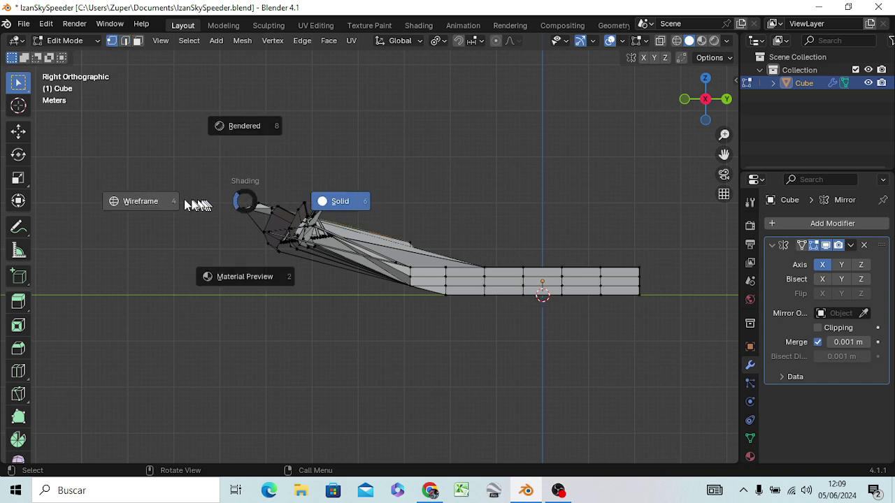
{"action": "left_click", "coordinate": [155, 200]}
{"action": "left_click", "coordinate": [204, 189]}
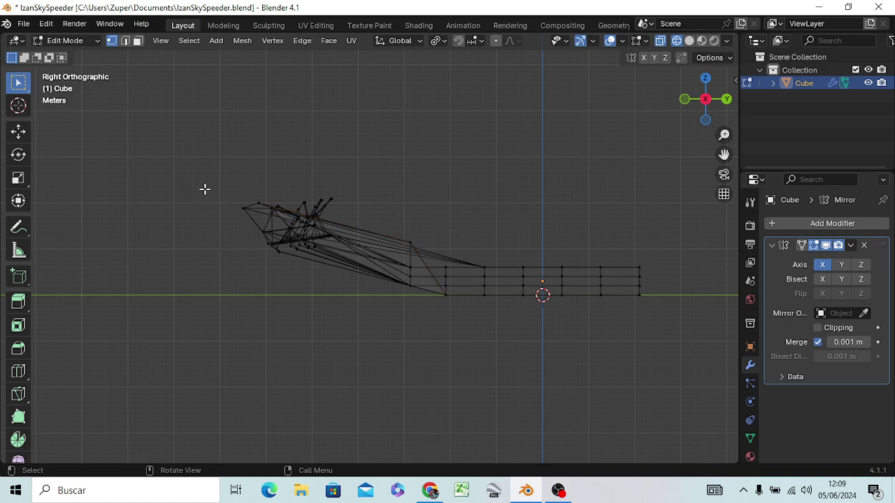
{"action": "left_click_drag", "start_coordinate": [228, 197], "coordinate": [245, 222]}
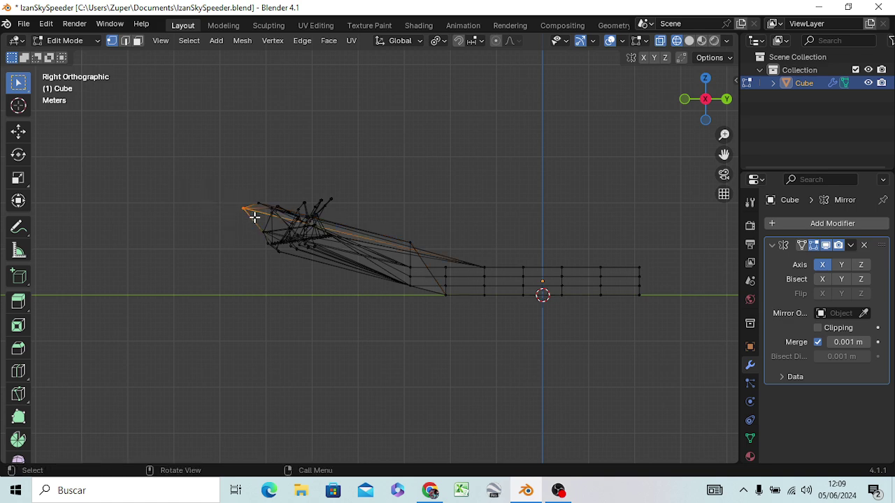
- Move the nose-tip vertex 4.55 m forward along Y and about 4.4 m up along Z
{"action": "key", "text": "g"}
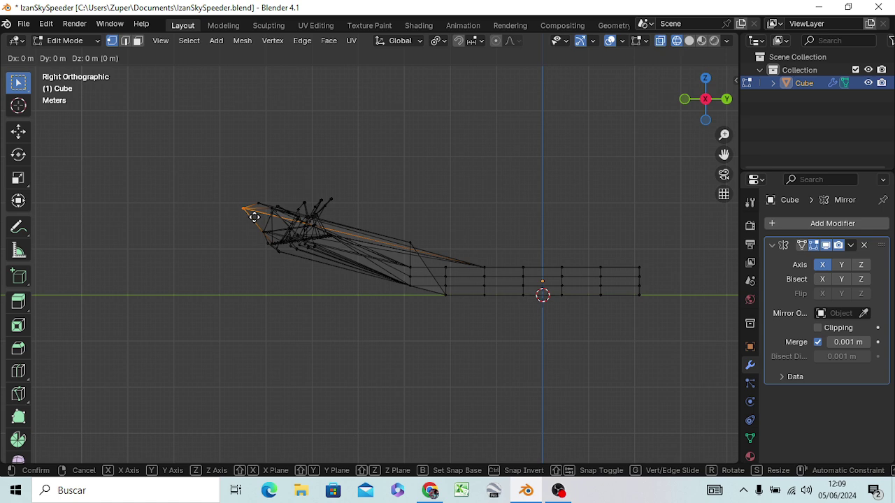
{"action": "key", "text": "y"}
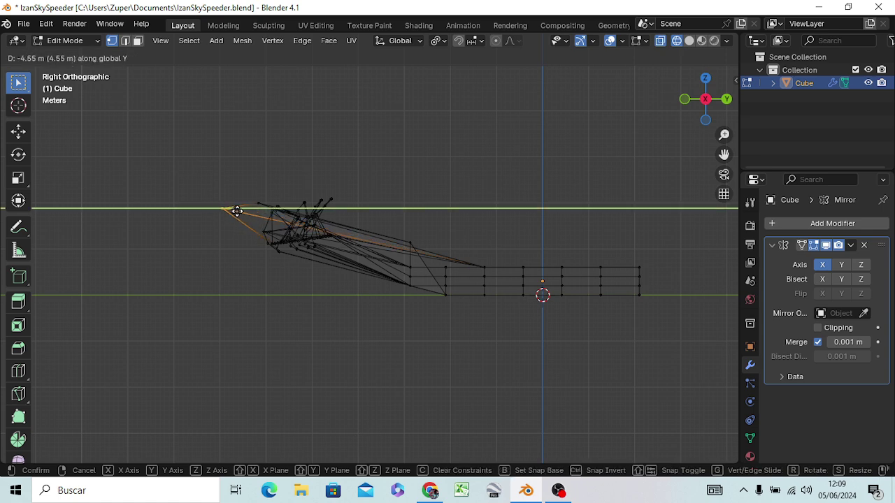
{"action": "left_click", "coordinate": [230, 212]}
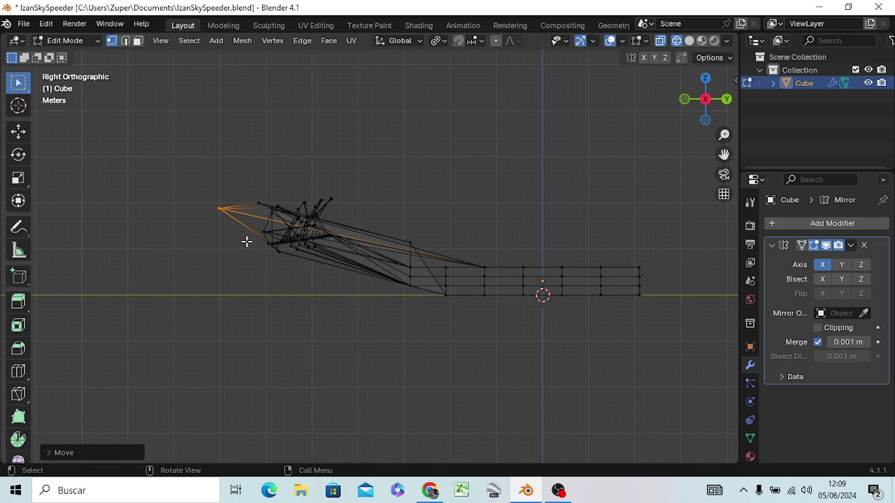
{"action": "key", "text": "g"}
{"action": "key", "text": "z"}
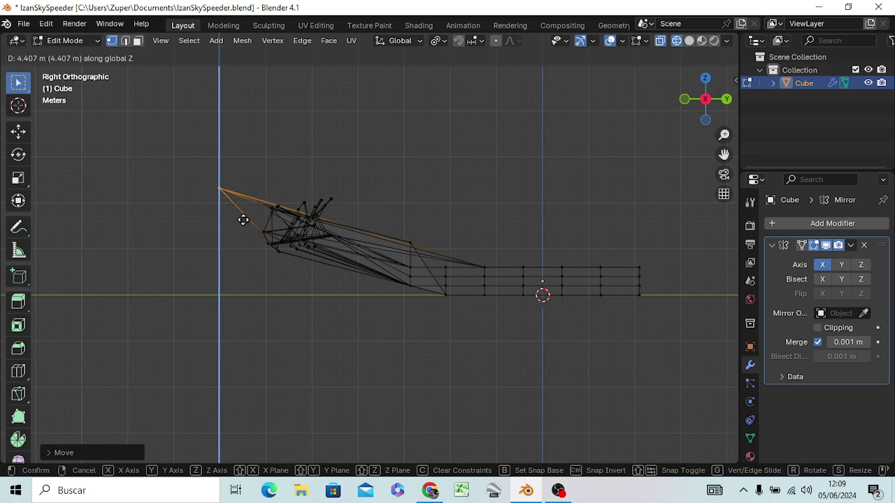
{"action": "left_click", "coordinate": [241, 214]}
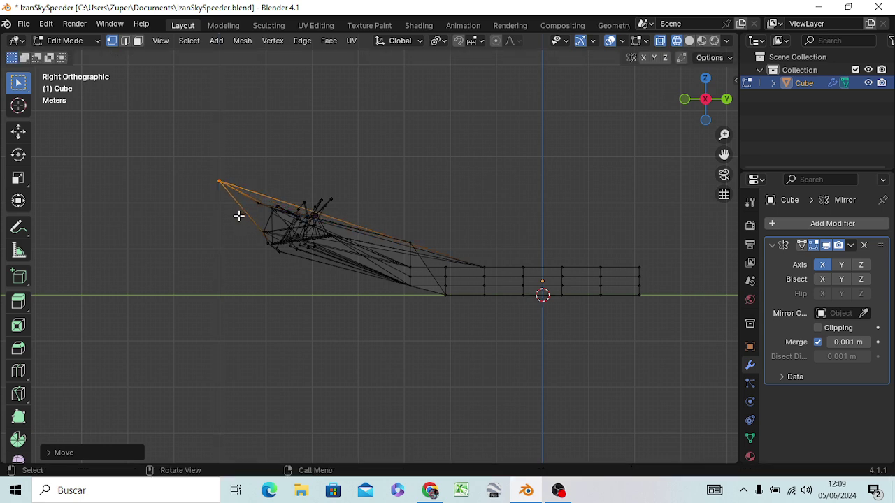
{"action": "mouse_move", "coordinate": [219, 265]}
{"action": "middle_mouse_down"}
{"action": "mouse_move", "coordinate": [331, 295]}
{"action": "mouse_move", "coordinate": [376, 277]}
{"action": "middle_mouse_up"}
{"action": "left_click", "coordinate": [365, 284]}
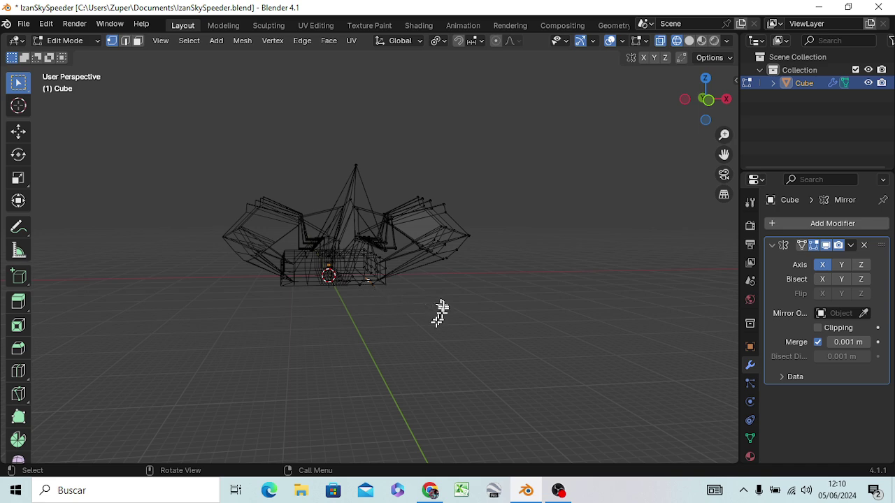
- Return the viewport to solid shading
{"action": "middle_click_drag", "start_coordinate": [439, 314], "coordinate": [410, 337]}
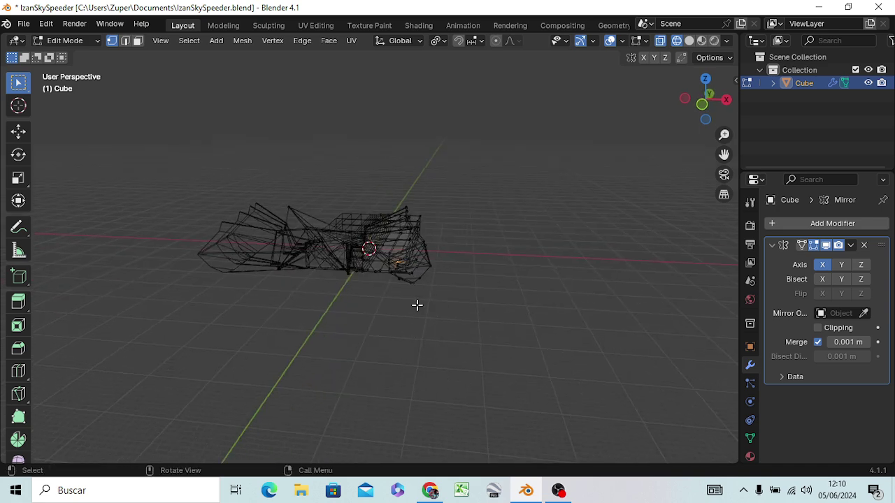
{"action": "key", "text": "z"}
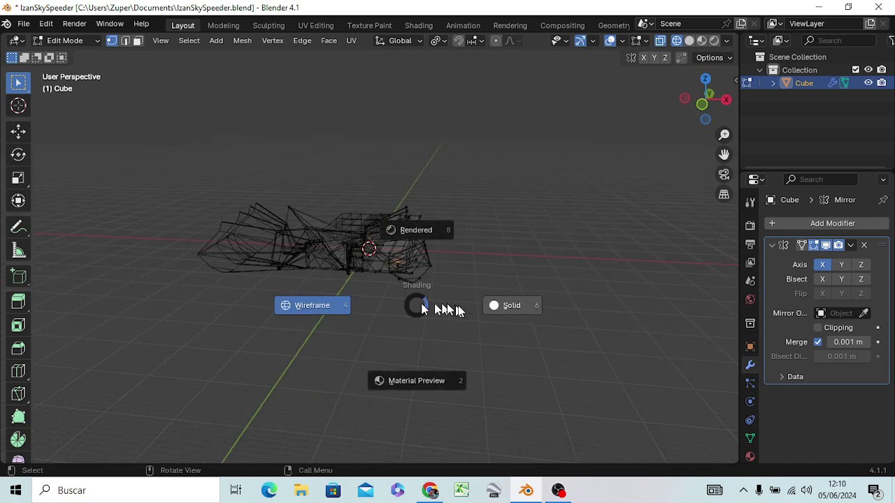
{"action": "left_click", "coordinate": [508, 310]}
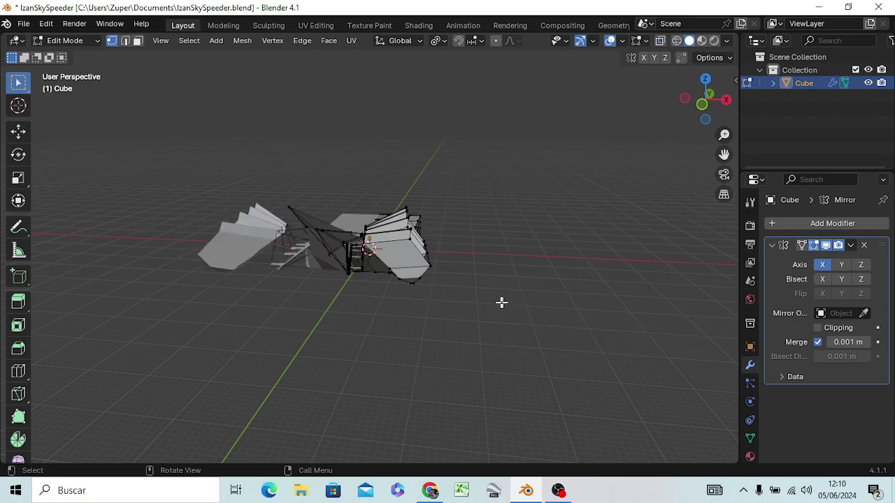
- Box-select the edge on the upper slope behind the nose
{"action": "mouse_move", "coordinate": [469, 303]}
{"action": "middle_mouse_down"}
{"action": "mouse_move", "coordinate": [420, 342]}
{"action": "mouse_move", "coordinate": [330, 370]}
{"action": "mouse_move", "coordinate": [315, 336]}
{"action": "mouse_move", "coordinate": [480, 319]}
{"action": "mouse_move", "coordinate": [427, 240]}
{"action": "mouse_move", "coordinate": [440, 296]}
{"action": "mouse_move", "coordinate": [320, 341]}
{"action": "mouse_move", "coordinate": [236, 342]}
{"action": "mouse_move", "coordinate": [219, 383]}
{"action": "mouse_move", "coordinate": [260, 406]}
{"action": "mouse_move", "coordinate": [319, 405]}
{"action": "mouse_move", "coordinate": [272, 458]}
{"action": "mouse_move", "coordinate": [374, 358]}
{"action": "middle_mouse_up"}
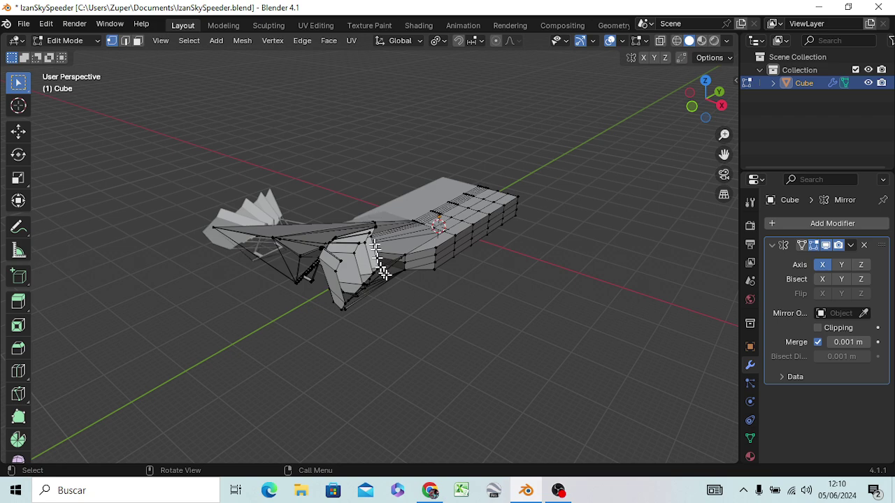
{"action": "mouse_move", "coordinate": [451, 332]}
{"action": "middle_mouse_down"}
{"action": "mouse_move", "coordinate": [455, 342]}
{"action": "mouse_move", "coordinate": [384, 300]}
{"action": "mouse_move", "coordinate": [336, 305]}
{"action": "mouse_move", "coordinate": [396, 329]}
{"action": "mouse_move", "coordinate": [404, 361]}
{"action": "mouse_move", "coordinate": [422, 382]}
{"action": "mouse_move", "coordinate": [427, 443]}
{"action": "mouse_move", "coordinate": [437, 435]}
{"action": "middle_mouse_up"}
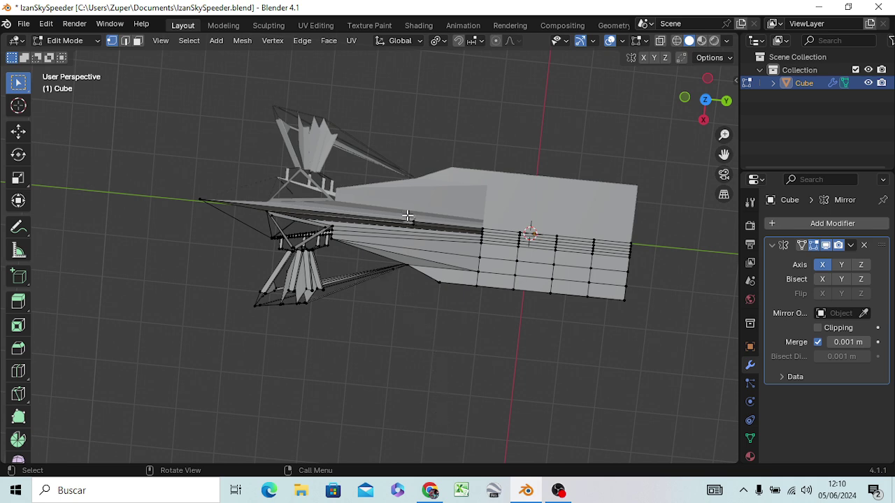
{"action": "left_click_drag", "start_coordinate": [407, 216], "coordinate": [422, 234]}
{"action": "mouse_move", "coordinate": [417, 322]}
{"action": "middle_mouse_down"}
{"action": "mouse_move", "coordinate": [423, 333]}
{"action": "mouse_move", "coordinate": [524, 189]}
{"action": "mouse_move", "coordinate": [545, 176]}
{"action": "mouse_move", "coordinate": [529, 245]}
{"action": "mouse_move", "coordinate": [506, 238]}
{"action": "mouse_move", "coordinate": [581, 193]}
{"action": "mouse_move", "coordinate": [551, 208]}
{"action": "middle_mouse_up"}
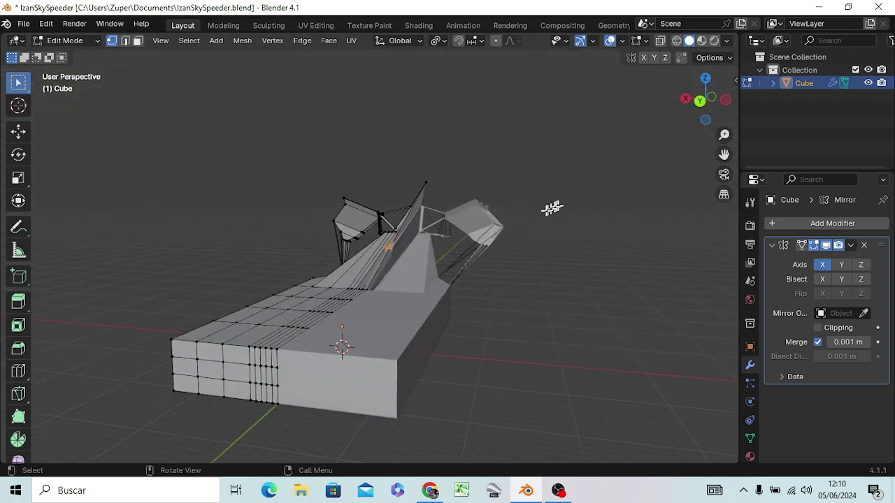
- In right side view, raise the selected upper slope edge 7.393 m along Z into a fin
{"action": "key", "text": "KP_3"}
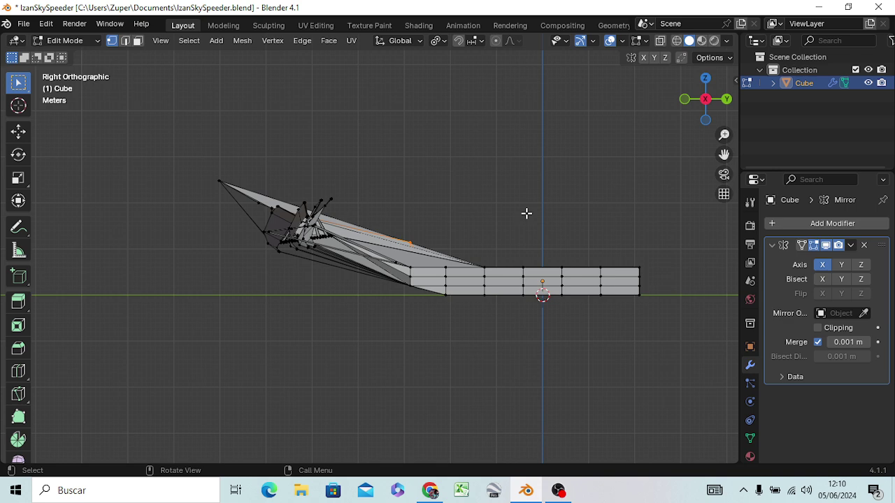
{"action": "key", "text": "g"}
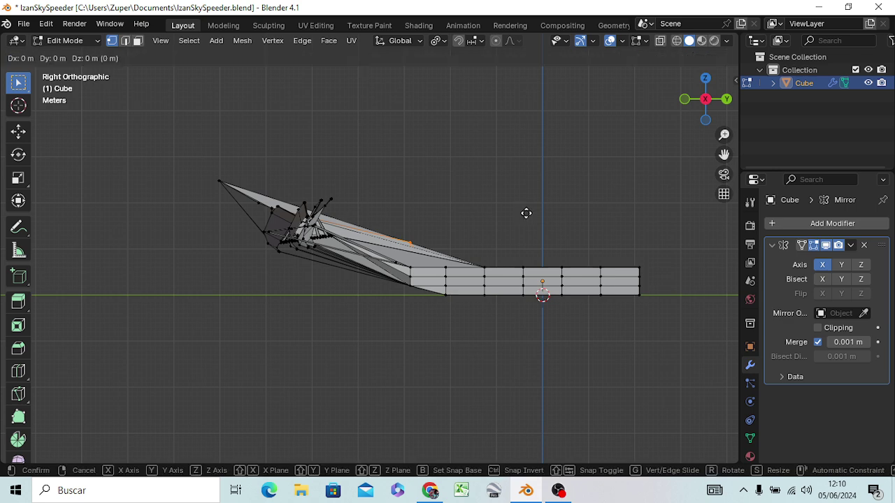
{"action": "key", "text": "z"}
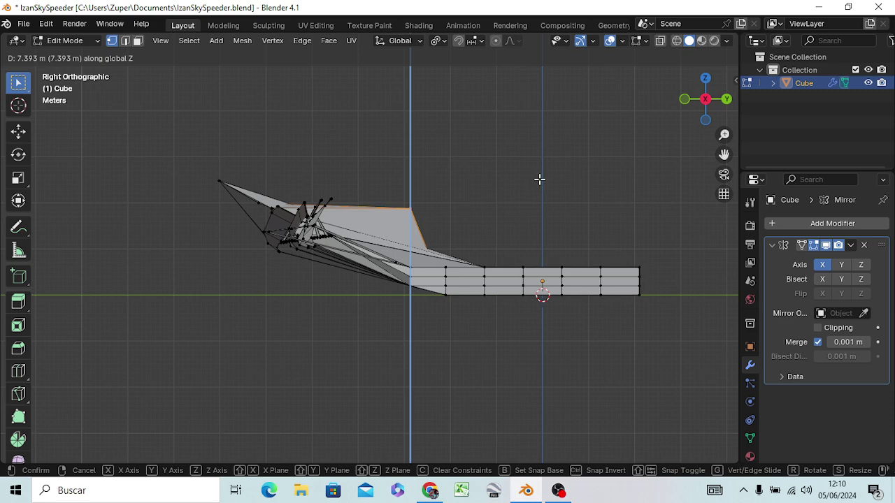
{"action": "left_click", "coordinate": [539, 179]}
{"action": "mouse_move", "coordinate": [525, 234]}
{"action": "middle_mouse_down"}
{"action": "mouse_move", "coordinate": [364, 308]}
{"action": "mouse_move", "coordinate": [366, 278]}
{"action": "mouse_move", "coordinate": [266, 260]}
{"action": "middle_mouse_up"}
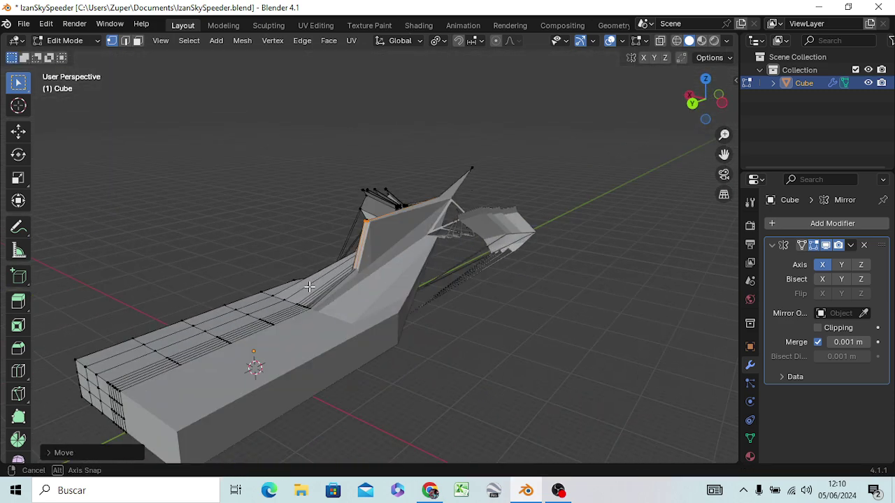
- Select the fin's top corner edge and scale it up about 2.9 times
{"action": "left_click", "coordinate": [357, 228]}
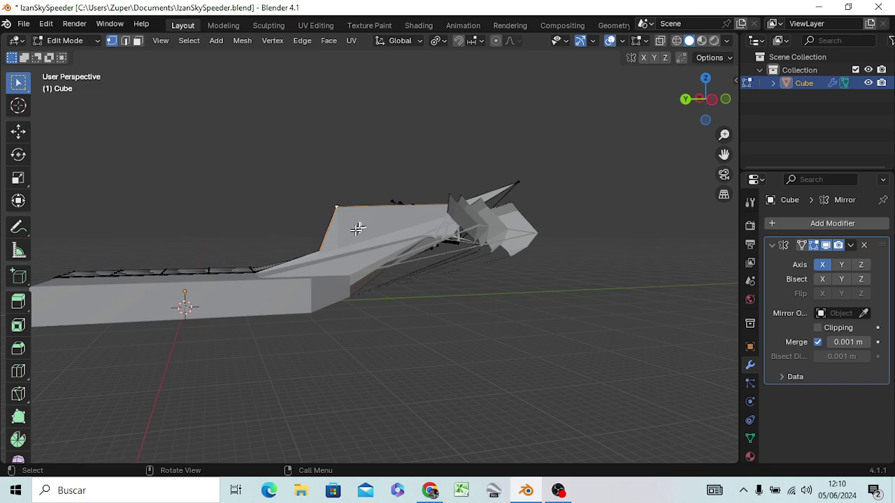
{"action": "mouse_move", "coordinate": [355, 229]}
{"action": "middle_mouse_down"}
{"action": "mouse_move", "coordinate": [299, 236]}
{"action": "mouse_move", "coordinate": [466, 260]}
{"action": "mouse_move", "coordinate": [539, 247]}
{"action": "mouse_move", "coordinate": [456, 218]}
{"action": "middle_mouse_up"}
{"action": "left_click", "coordinate": [386, 222]}
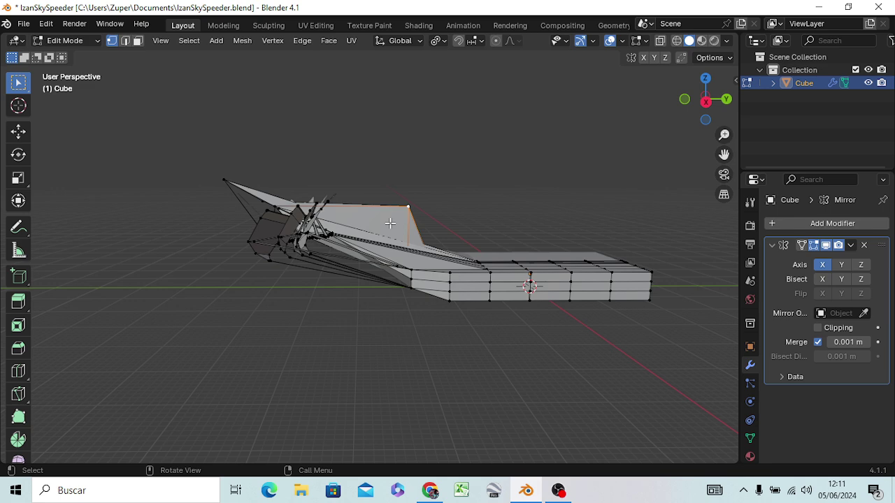
{"action": "key", "text": "s"}
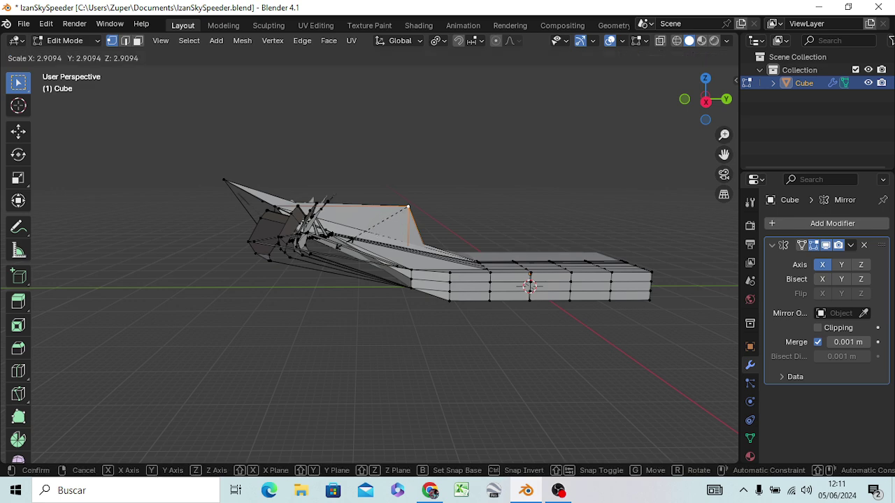
{"action": "left_click", "coordinate": [343, 237]}
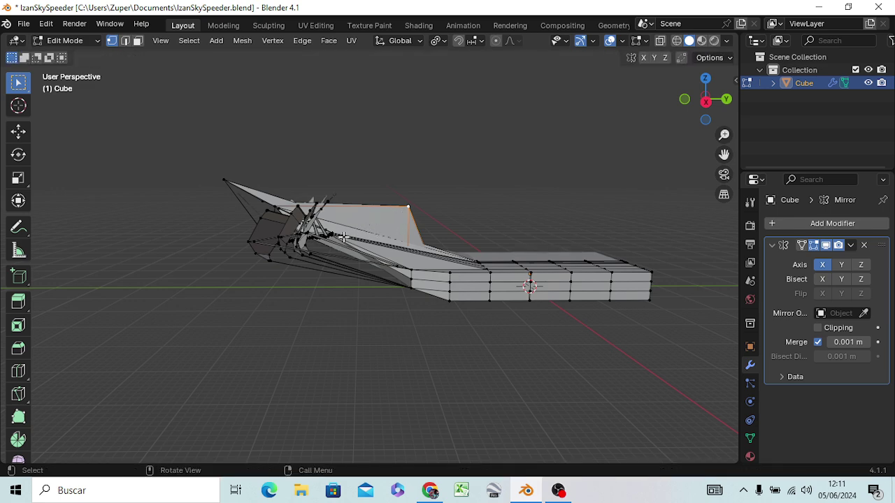
- Clear the selection and select the raised panel face in face select mode
{"action": "key", "text": "alt+a"}
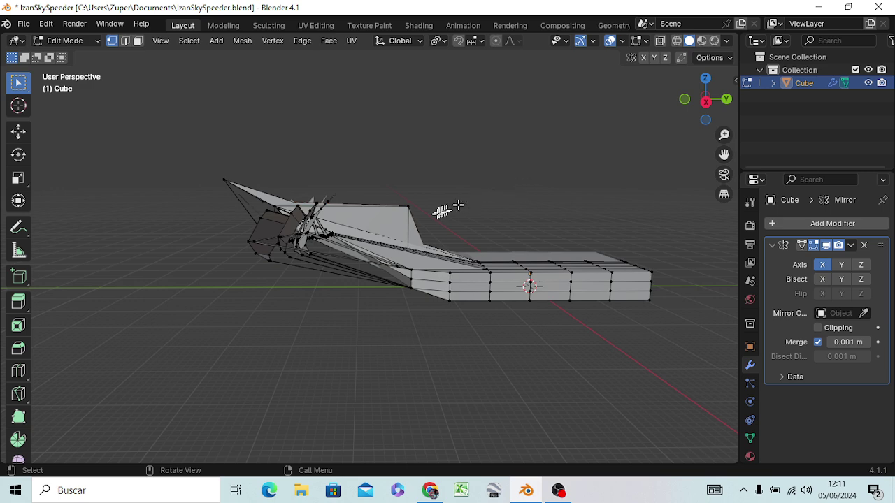
{"action": "left_click", "coordinate": [383, 225]}
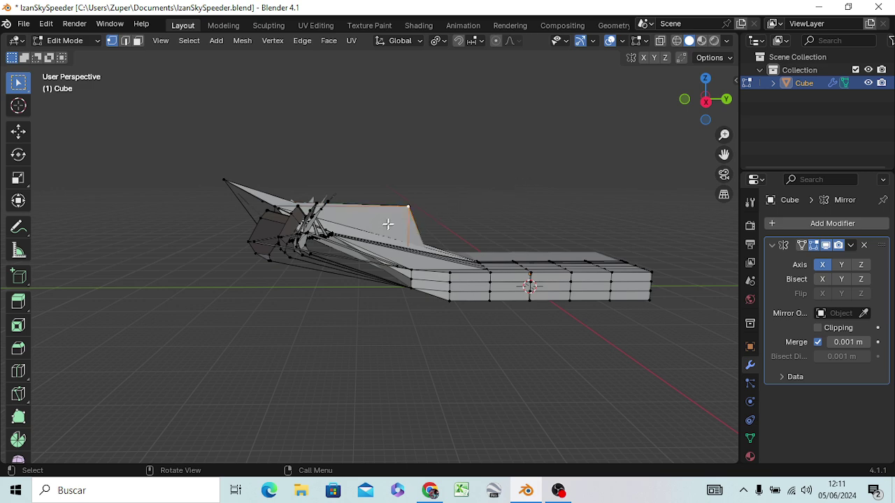
{"action": "key", "text": "3"}
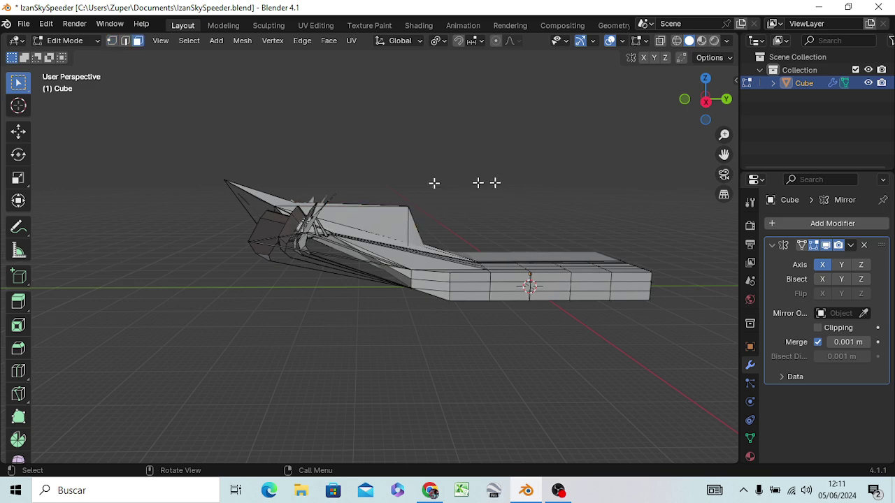
{"action": "left_click", "coordinate": [372, 225]}
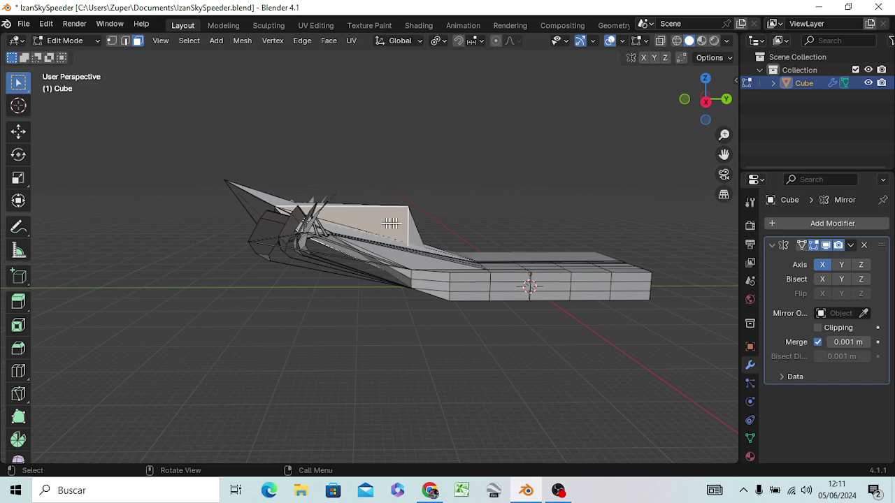
{"action": "mouse_move", "coordinate": [391, 223]}
{"action": "middle_mouse_down"}
{"action": "mouse_move", "coordinate": [508, 266]}
{"action": "mouse_move", "coordinate": [547, 212]}
{"action": "mouse_move", "coordinate": [463, 242]}
{"action": "mouse_move", "coordinate": [509, 256]}
{"action": "mouse_move", "coordinate": [425, 234]}
{"action": "middle_mouse_up"}
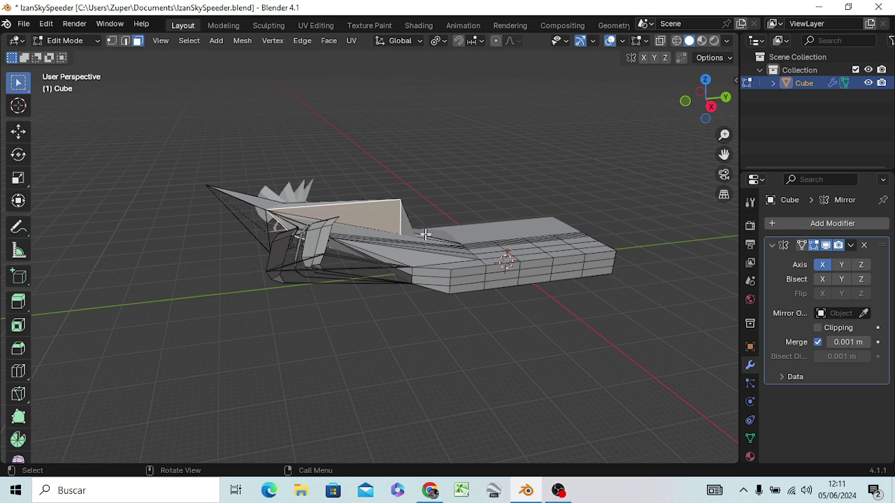
- Inset the raised cockpit panel face and lift the inset about 1.086 m along Z
{"action": "key", "text": "i"}
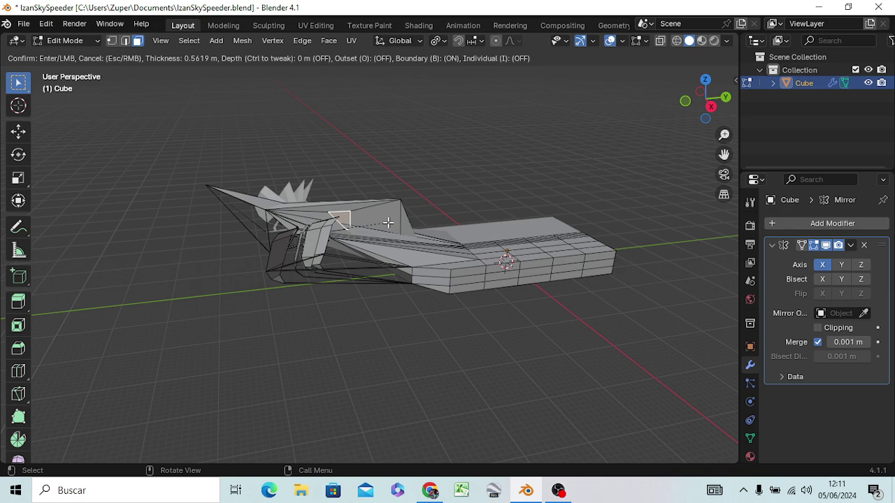
{"action": "left_click", "coordinate": [387, 223]}
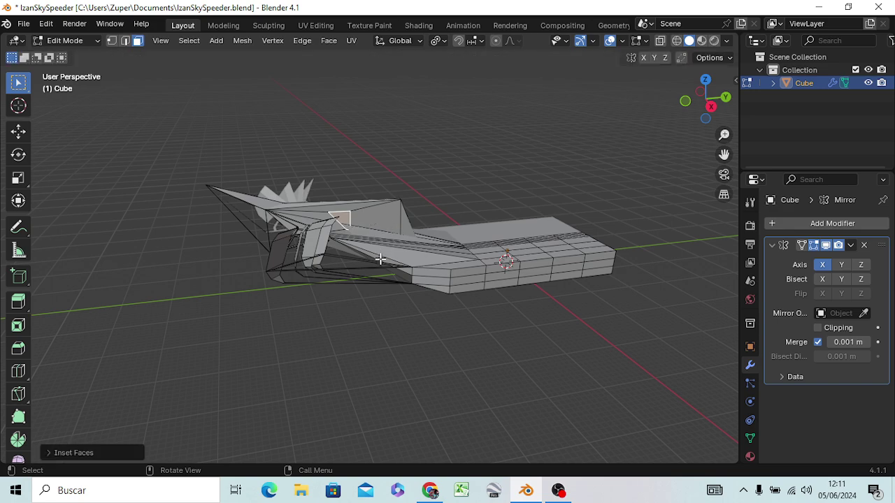
{"action": "scroll", "coordinate": [380, 259], "scroll_direction": "up", "scroll_amount": 1}
{"action": "scroll", "coordinate": [372, 263], "scroll_direction": "up", "scroll_amount": 3}
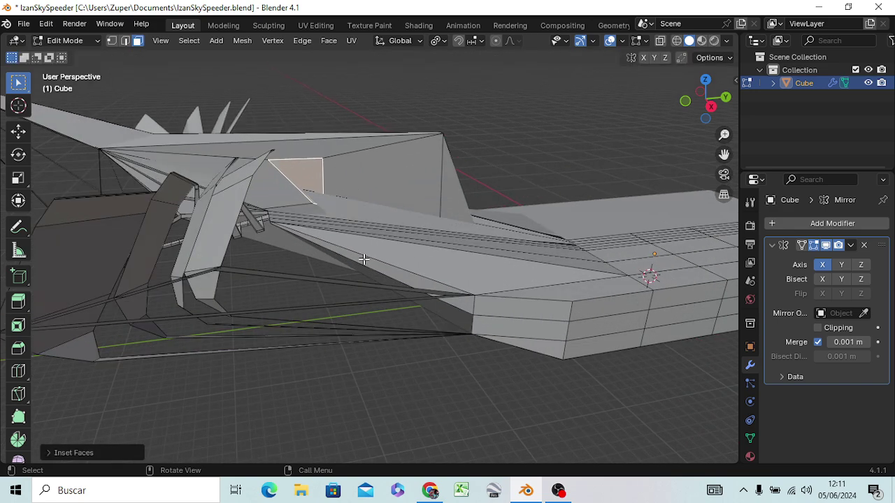
{"action": "key", "text": "KP_3"}
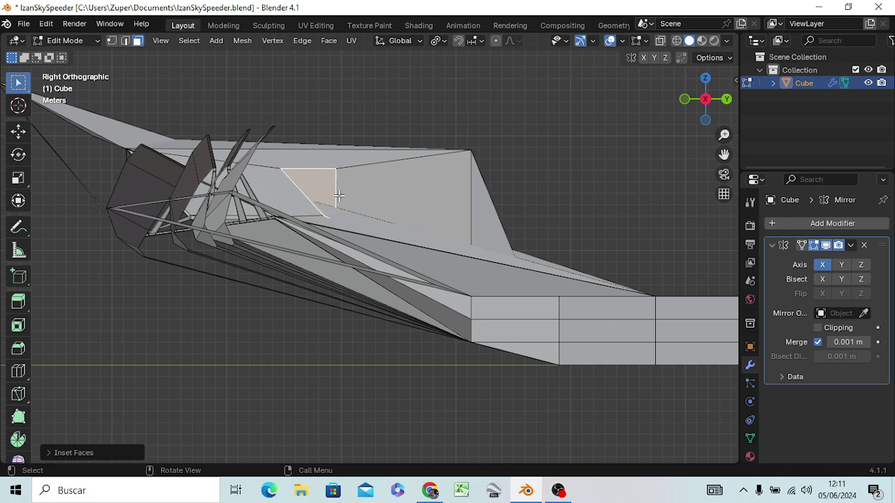
{"action": "key", "text": "g"}
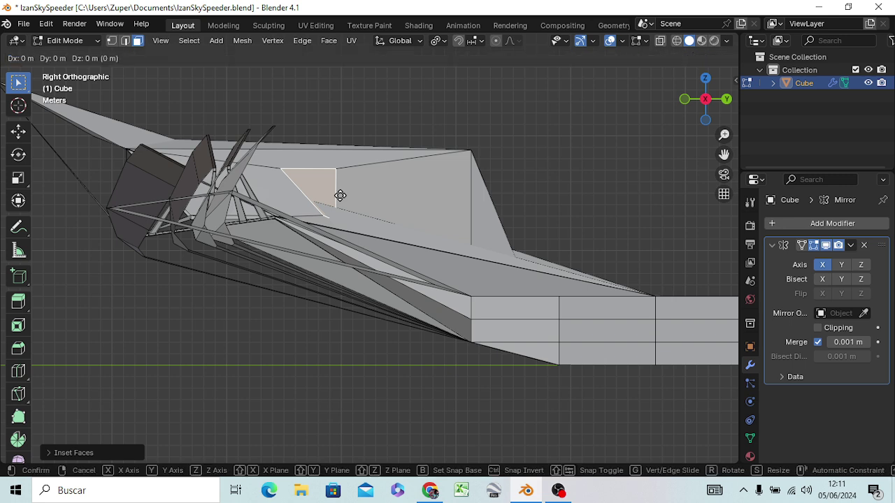
{"action": "key", "text": "z"}
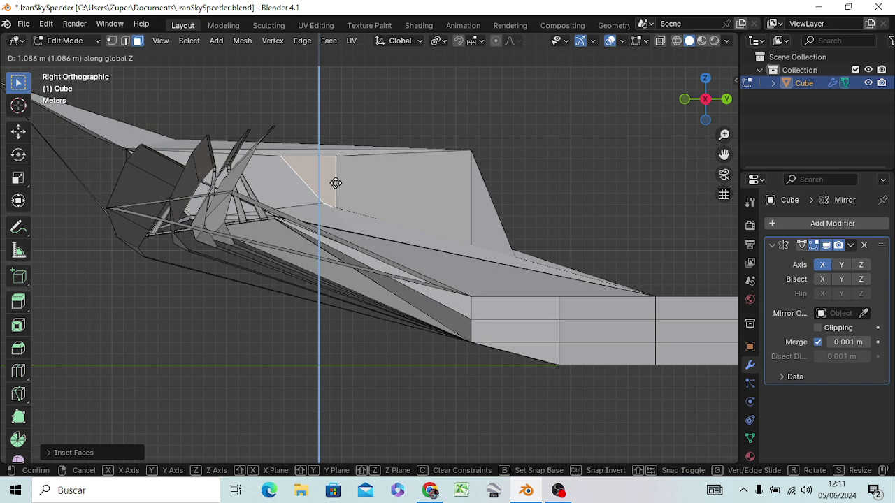
{"action": "left_click", "coordinate": [335, 183]}
{"action": "mouse_move", "coordinate": [297, 258]}
{"action": "middle_mouse_down"}
{"action": "mouse_move", "coordinate": [318, 269]}
{"action": "mouse_move", "coordinate": [460, 273]}
{"action": "middle_mouse_up"}
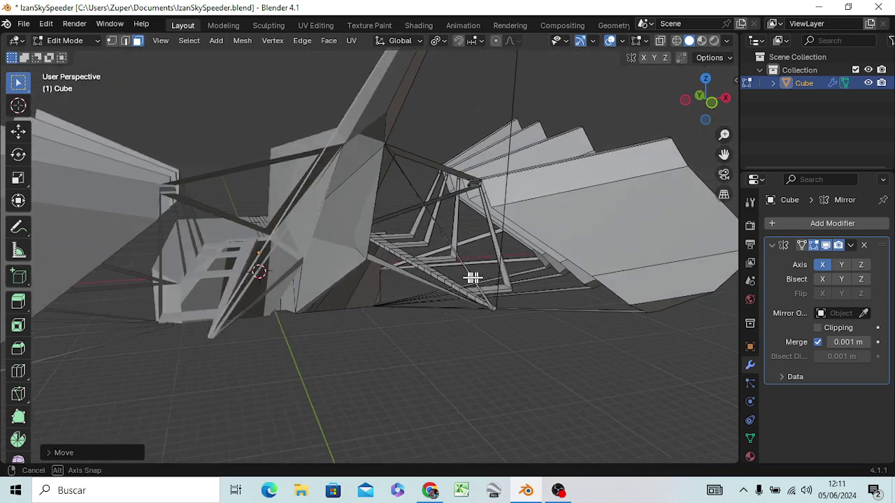
- Shift the inset face sideways in front view
{"action": "scroll", "coordinate": [460, 273], "scroll_direction": "down", "scroll_amount": 5}
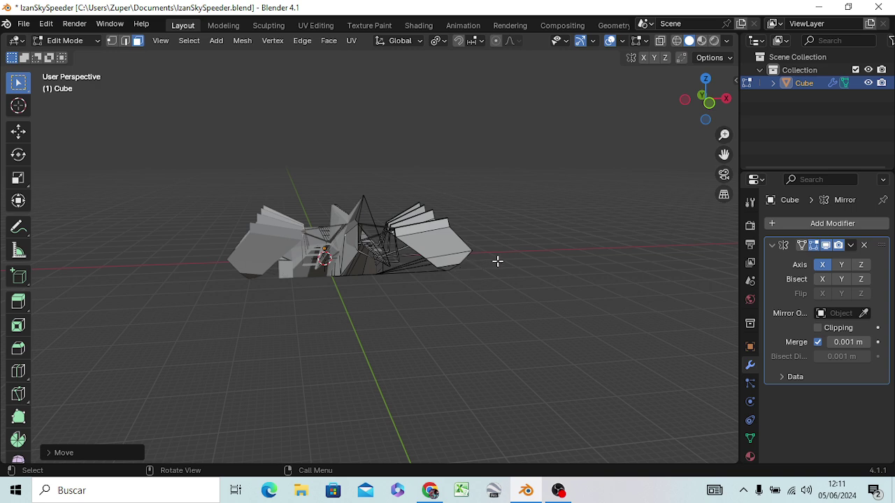
{"action": "key", "text": "KP_3"}
{"action": "key", "text": "KP_1"}
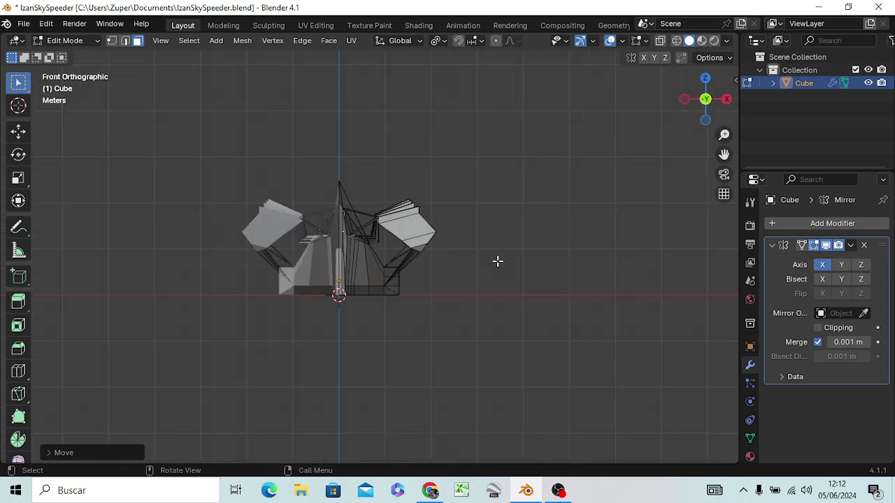
{"action": "key", "text": "g"}
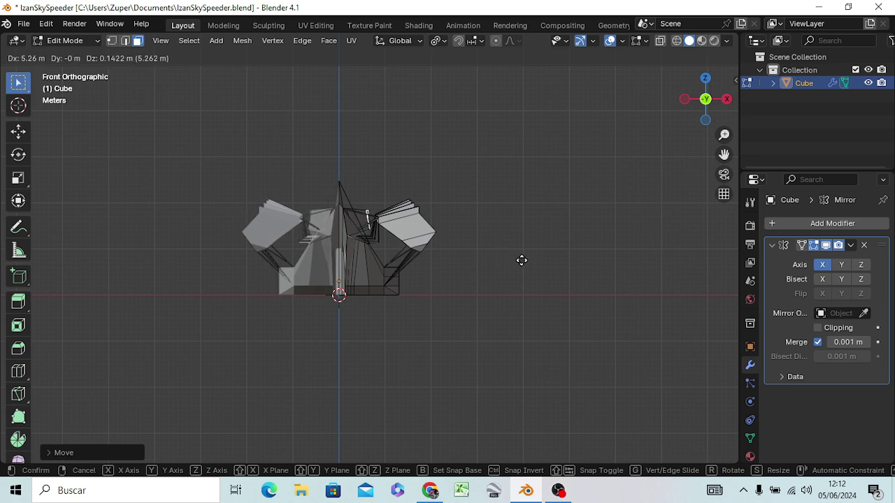
{"action": "left_click", "coordinate": [522, 260]}
{"action": "mouse_move", "coordinate": [523, 261]}
{"action": "middle_mouse_down"}
{"action": "mouse_move", "coordinate": [525, 273]}
{"action": "mouse_move", "coordinate": [450, 289]}
{"action": "mouse_move", "coordinate": [289, 303]}
{"action": "mouse_move", "coordinate": [271, 335]}
{"action": "mouse_move", "coordinate": [217, 383]}
{"action": "middle_mouse_up"}
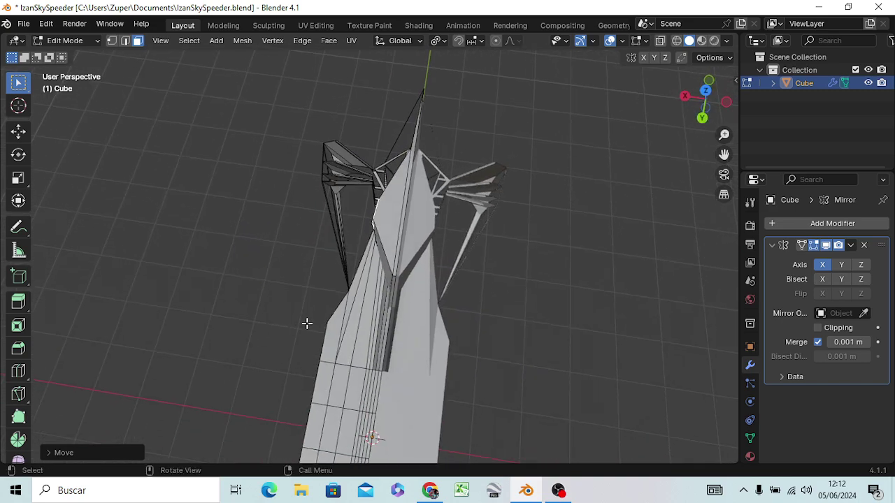
- Move the inset face about 8.8 m along Y in top view
{"action": "key", "text": "KP_7"}
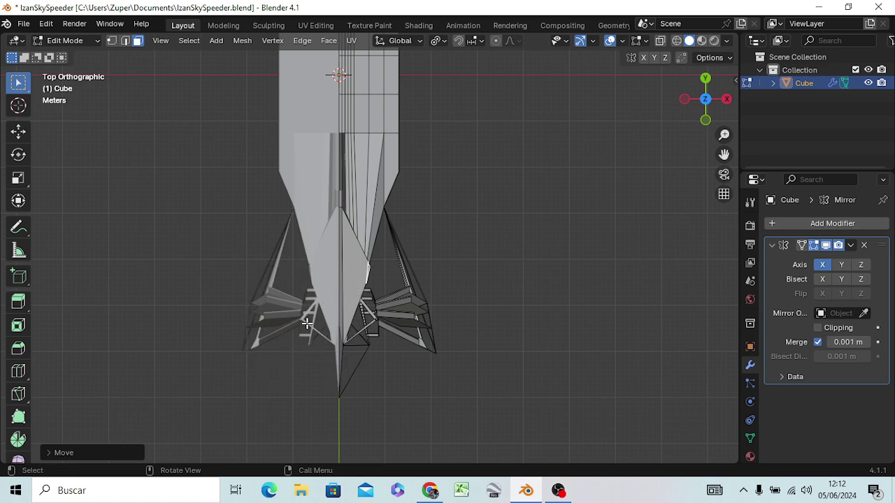
{"action": "key", "text": "g"}
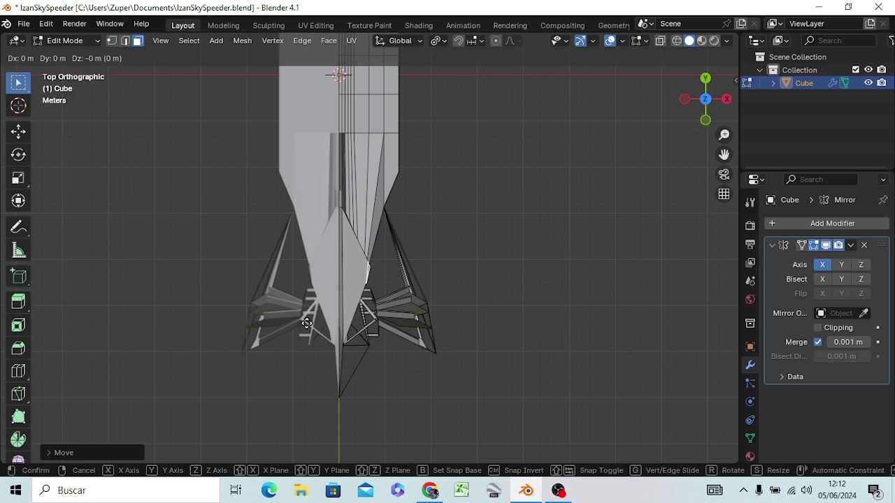
{"action": "key", "text": "y"}
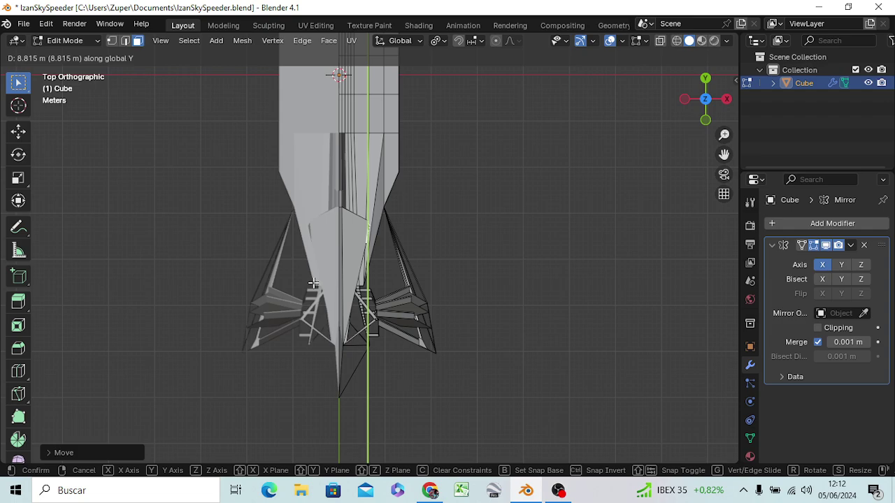
{"action": "left_click", "coordinate": [313, 283]}
{"action": "mouse_move", "coordinate": [429, 366]}
{"action": "middle_mouse_down"}
{"action": "mouse_move", "coordinate": [279, 241]}
{"action": "mouse_move", "coordinate": [333, 218]}
{"action": "mouse_move", "coordinate": [296, 214]}
{"action": "mouse_move", "coordinate": [200, 234]}
{"action": "mouse_move", "coordinate": [161, 268]}
{"action": "mouse_move", "coordinate": [112, 263]}
{"action": "mouse_move", "coordinate": [140, 270]}
{"action": "middle_mouse_up"}
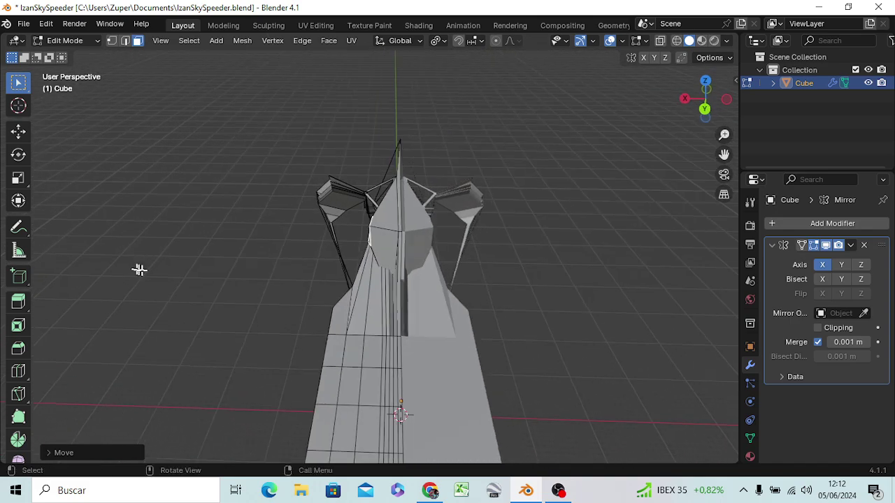
- Nudge the inset face slightly along X
{"action": "key", "text": "g"}
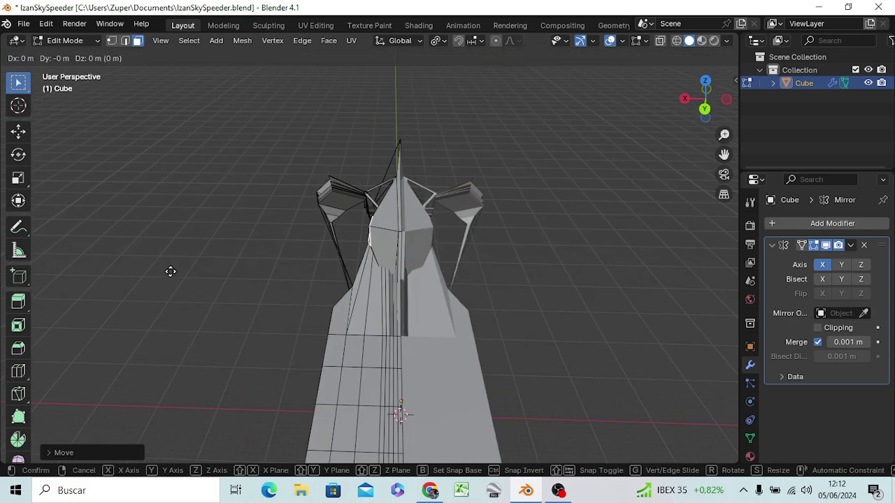
{"action": "key", "text": "x"}
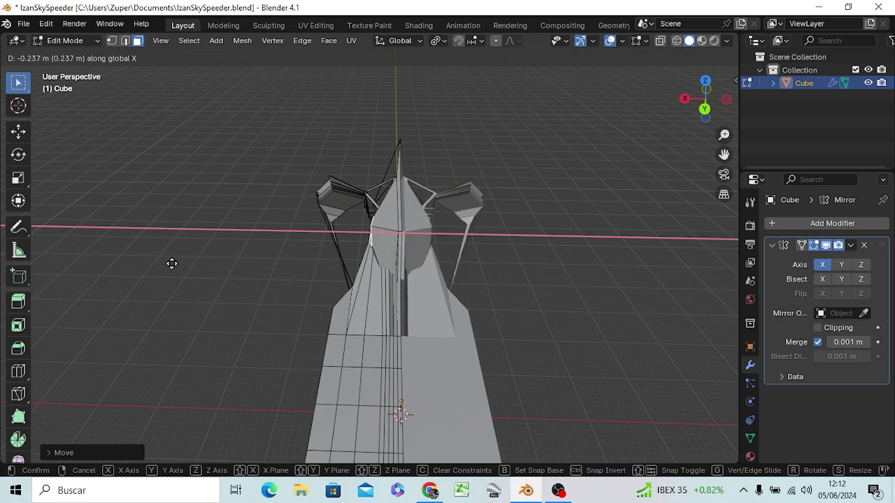
{"action": "left_click", "coordinate": [171, 263]}
{"action": "mouse_move", "coordinate": [379, 385]}
{"action": "middle_mouse_down"}
{"action": "mouse_move", "coordinate": [518, 358]}
{"action": "mouse_move", "coordinate": [561, 405]}
{"action": "middle_mouse_up"}
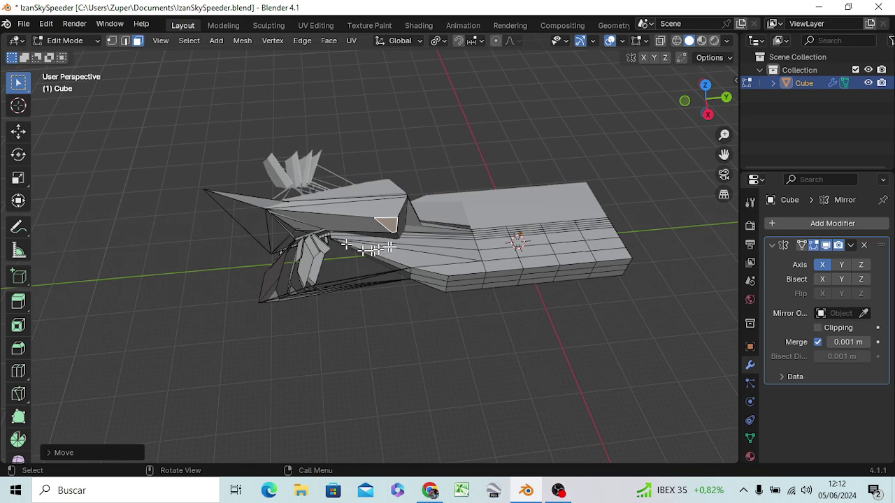
- Select the two neighbouring faces on the speeder's sloped side
{"action": "mouse_move", "coordinate": [433, 357]}
{"action": "middle_mouse_down"}
{"action": "mouse_move", "coordinate": [608, 284]}
{"action": "mouse_move", "coordinate": [31, 297]}
{"action": "middle_mouse_up"}
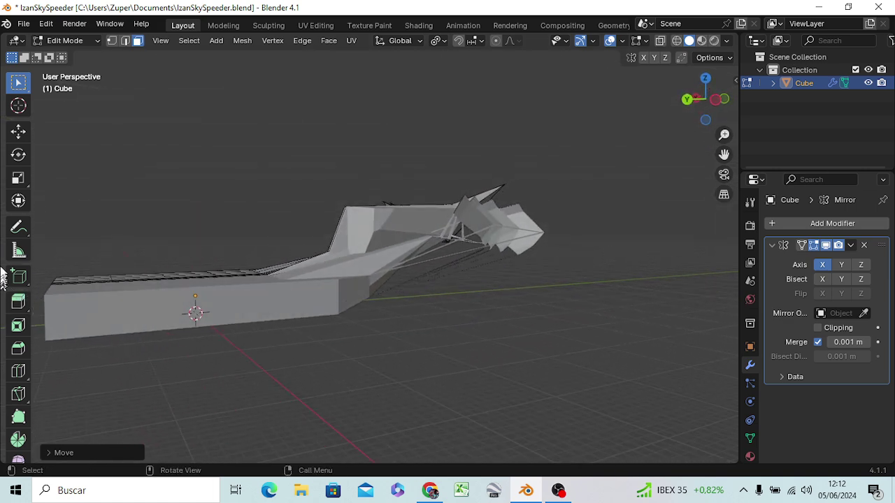
{"action": "left_click", "coordinate": [337, 260]}
{"action": "middle_click_drag", "start_coordinate": [320, 280], "coordinate": [471, 336]}
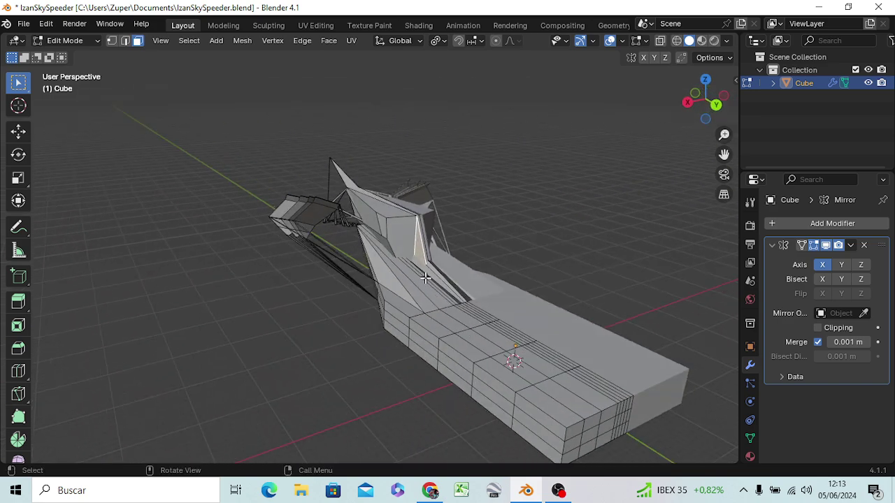
{"action": "left_click", "coordinate": [391, 292]}
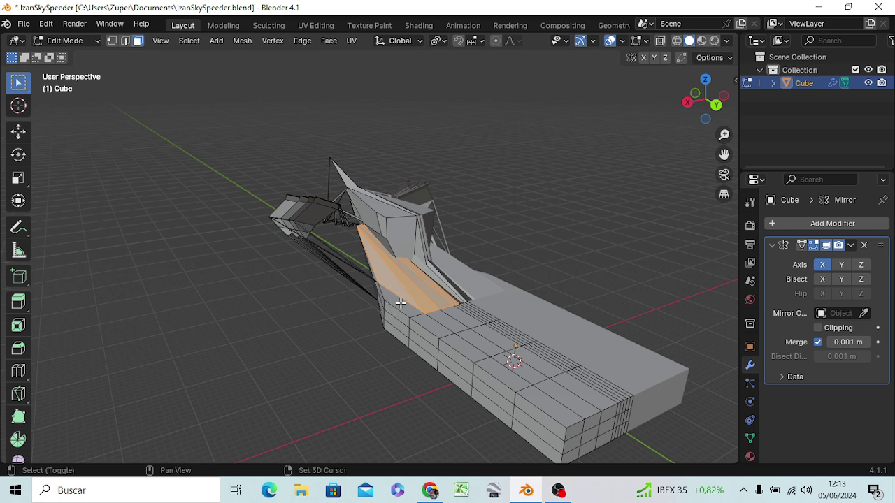
{"action": "left_click", "coordinate": [400, 302], "text": "shift"}
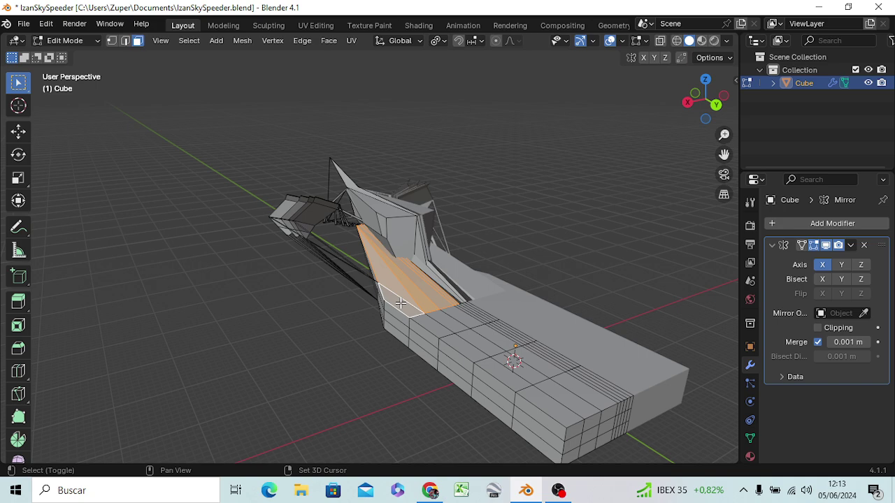
{"action": "middle_click_drag", "start_coordinate": [391, 343], "coordinate": [444, 342]}
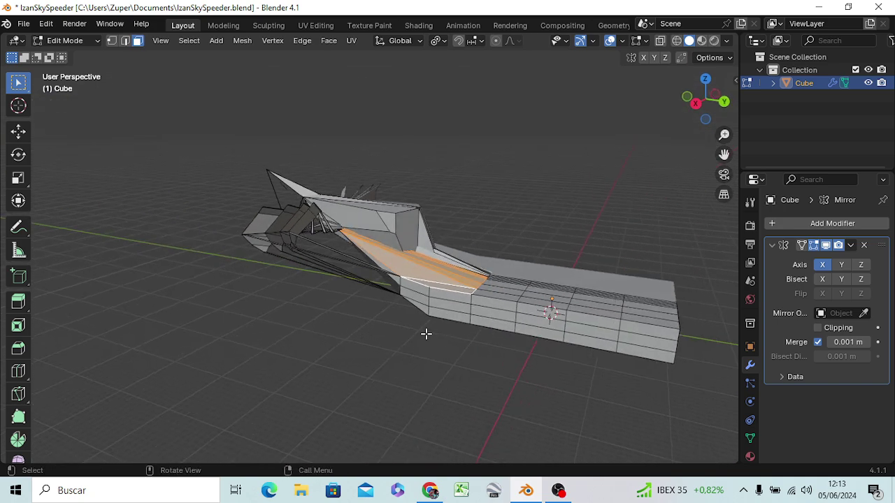
- Move the selected side strip about 5.9 m along X
{"action": "key", "text": "g"}
{"action": "key", "text": "x"}
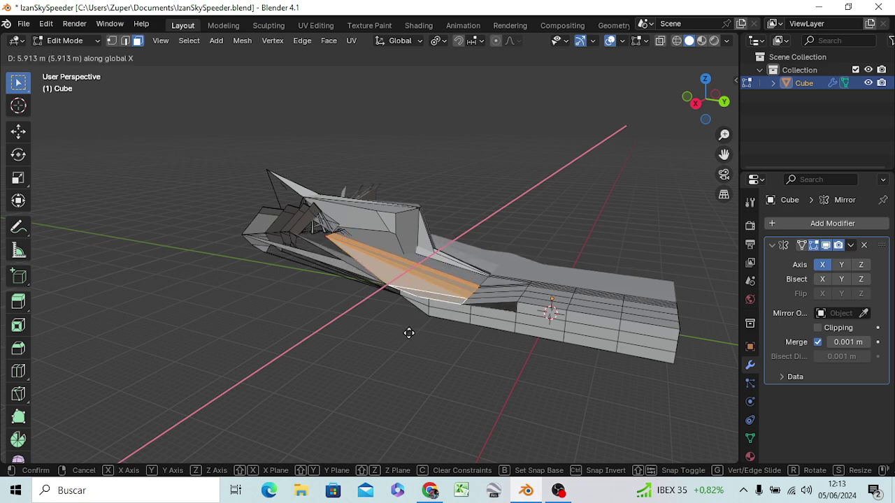
{"action": "left_click", "coordinate": [409, 333]}
{"action": "mouse_move", "coordinate": [371, 358]}
{"action": "middle_mouse_down"}
{"action": "mouse_move", "coordinate": [495, 375]}
{"action": "mouse_move", "coordinate": [560, 356]}
{"action": "mouse_move", "coordinate": [591, 330]}
{"action": "mouse_move", "coordinate": [591, 279]}
{"action": "mouse_move", "coordinate": [511, 278]}
{"action": "mouse_move", "coordinate": [423, 303]}
{"action": "mouse_move", "coordinate": [413, 371]}
{"action": "mouse_move", "coordinate": [435, 424]}
{"action": "mouse_move", "coordinate": [518, 440]}
{"action": "mouse_move", "coordinate": [523, 454]}
{"action": "mouse_move", "coordinate": [609, 40]}
{"action": "mouse_move", "coordinate": [596, 63]}
{"action": "mouse_move", "coordinate": [569, 76]}
{"action": "middle_mouse_up"}
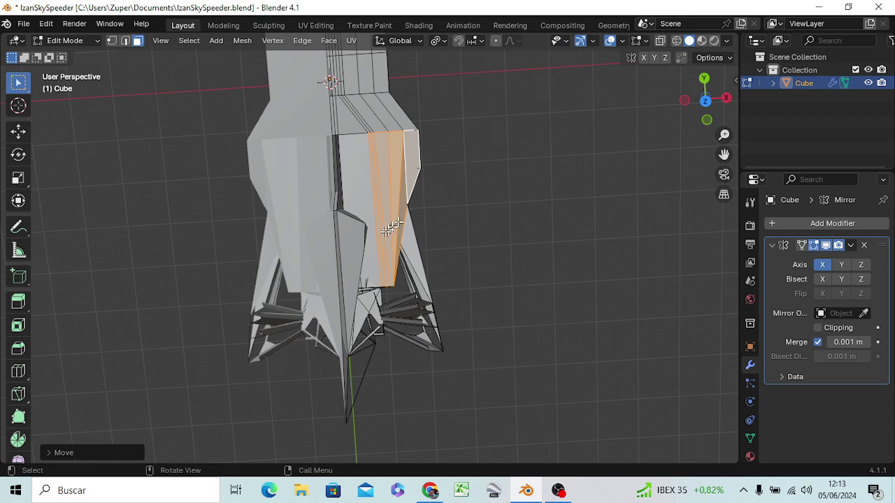
- Clear the selection, then select and narrow the right-side face strip in top view
{"action": "scroll", "coordinate": [374, 281], "scroll_direction": "down", "scroll_amount": 2}
{"action": "scroll", "coordinate": [375, 277], "scroll_direction": "down", "scroll_amount": 2}
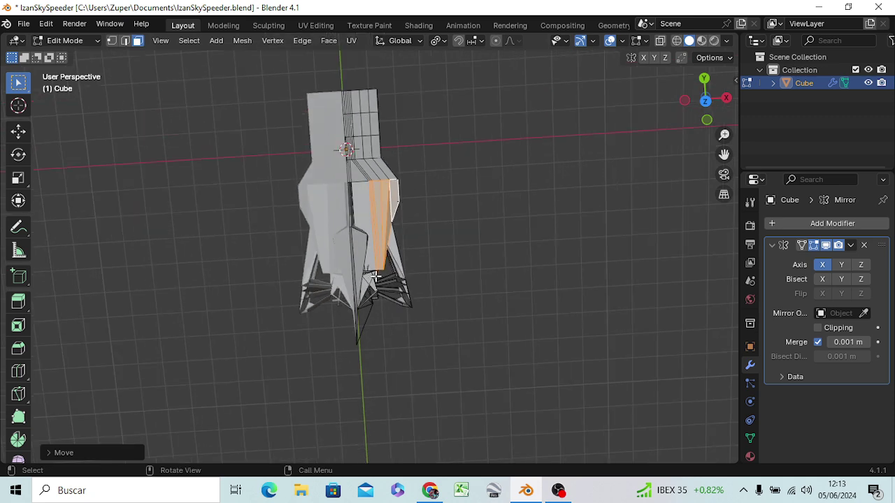
{"action": "left_click", "coordinate": [498, 230]}
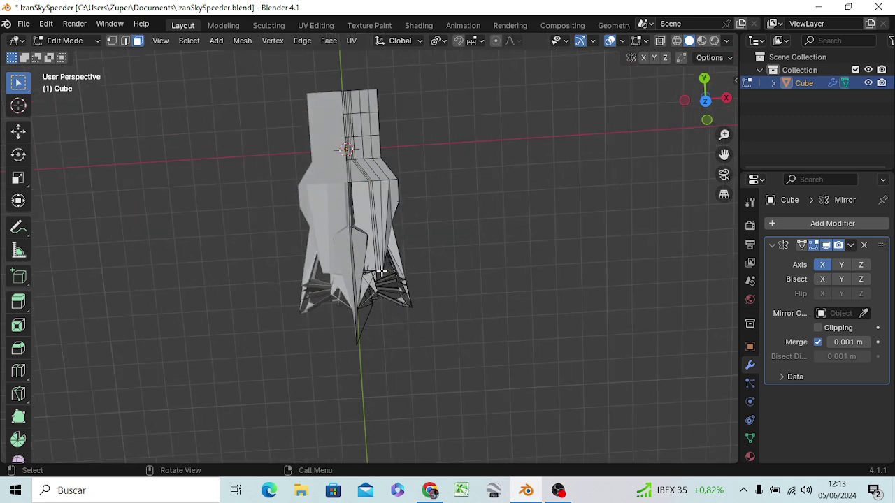
{"action": "mouse_move", "coordinate": [381, 271]}
{"action": "middle_mouse_down"}
{"action": "mouse_move", "coordinate": [433, 423]}
{"action": "mouse_move", "coordinate": [319, 223]}
{"action": "mouse_move", "coordinate": [300, 296]}
{"action": "mouse_move", "coordinate": [373, 280]}
{"action": "mouse_move", "coordinate": [358, 141]}
{"action": "mouse_move", "coordinate": [356, 160]}
{"action": "middle_mouse_up"}
{"action": "middle_click_drag", "start_coordinate": [355, 282], "coordinate": [359, 280]}
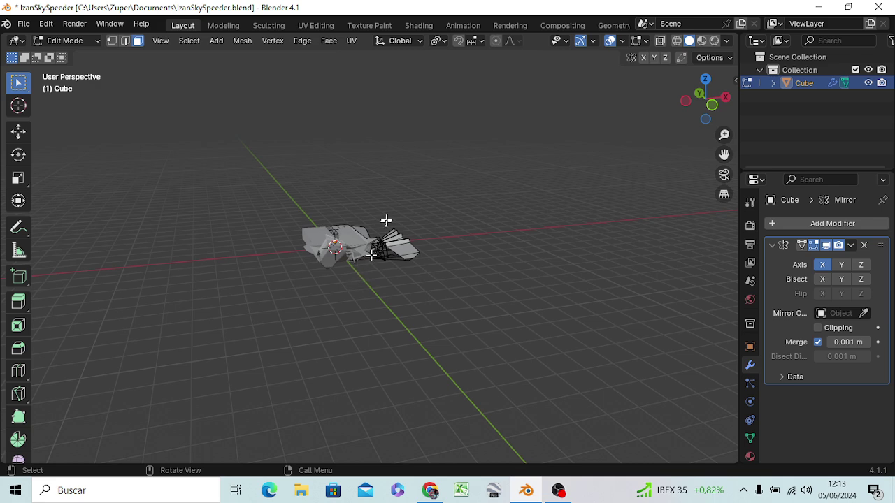
{"action": "key", "text": "KP_7"}
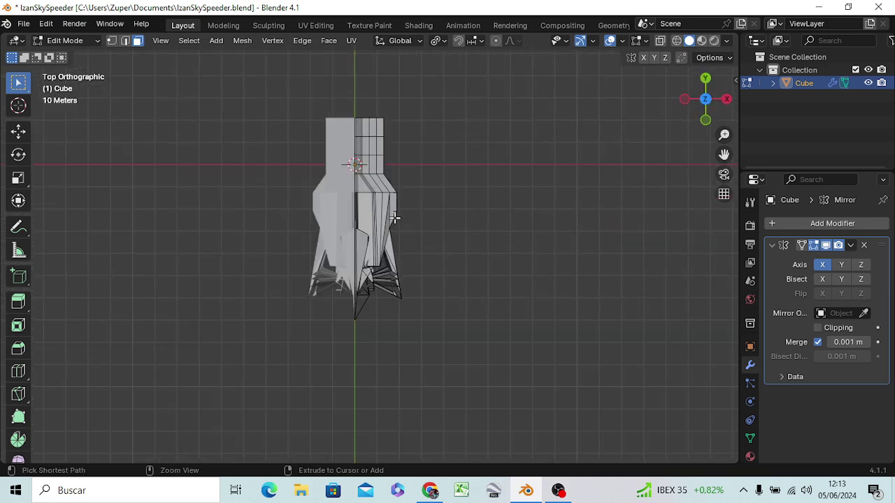
{"action": "left_click", "coordinate": [394, 219], "text": "ctrl"}
{"action": "key", "text": "ctrl+z"}
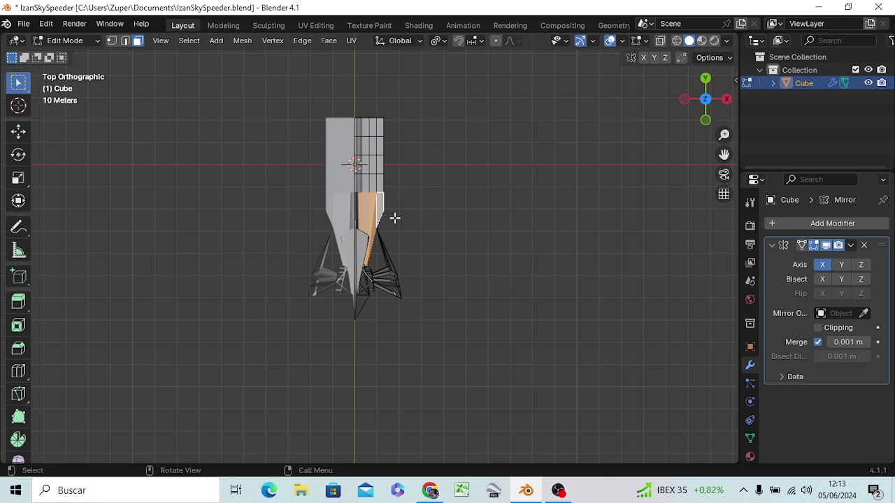
- Push the side strip outward along X on both mirrored halves
{"action": "key", "text": "g"}
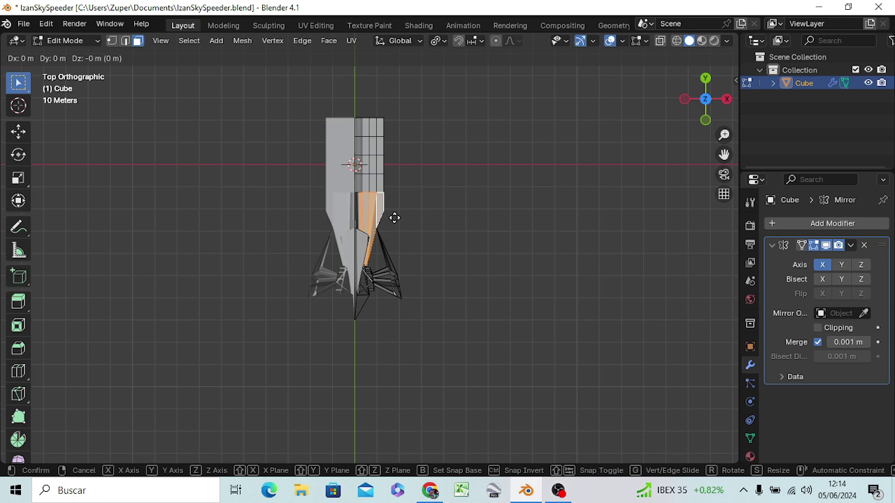
{"action": "key", "text": "x"}
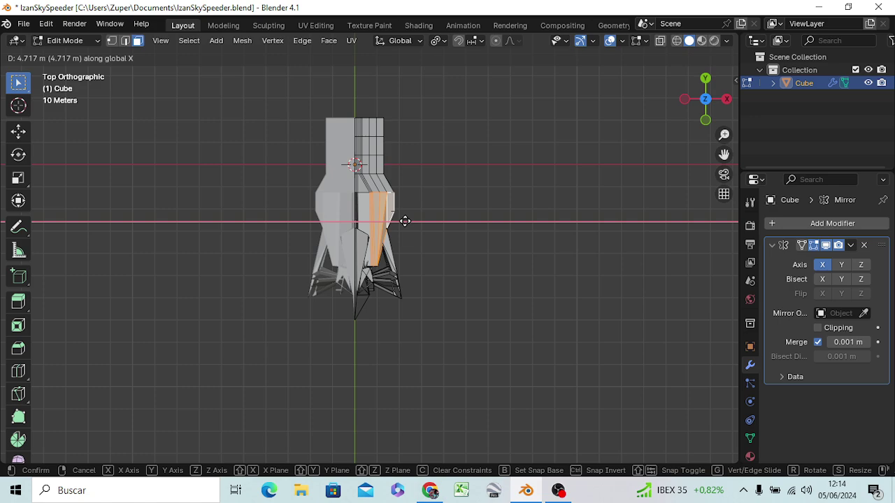
{"action": "left_click", "coordinate": [405, 220]}
{"action": "scroll", "coordinate": [431, 258], "scroll_direction": "up", "scroll_amount": 1}
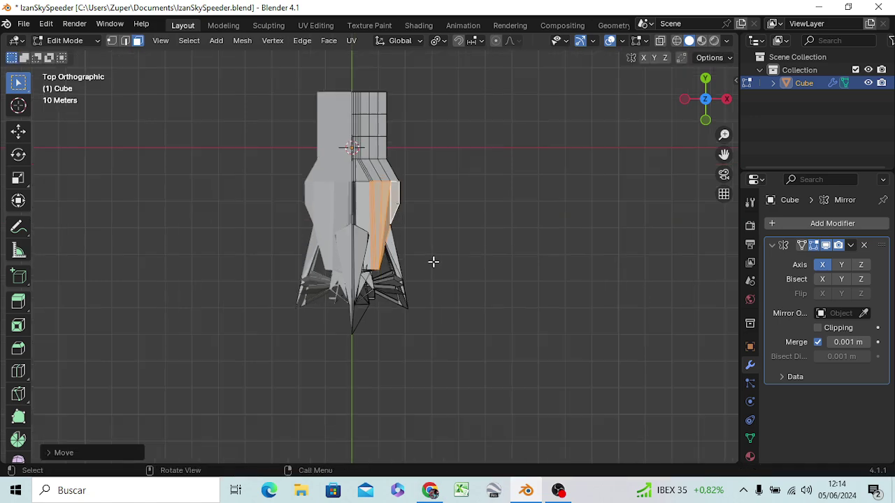
{"action": "scroll", "coordinate": [434, 262], "scroll_direction": "up", "scroll_amount": 3}
{"action": "middle_click_drag", "start_coordinate": [441, 264], "coordinate": [268, 144]}
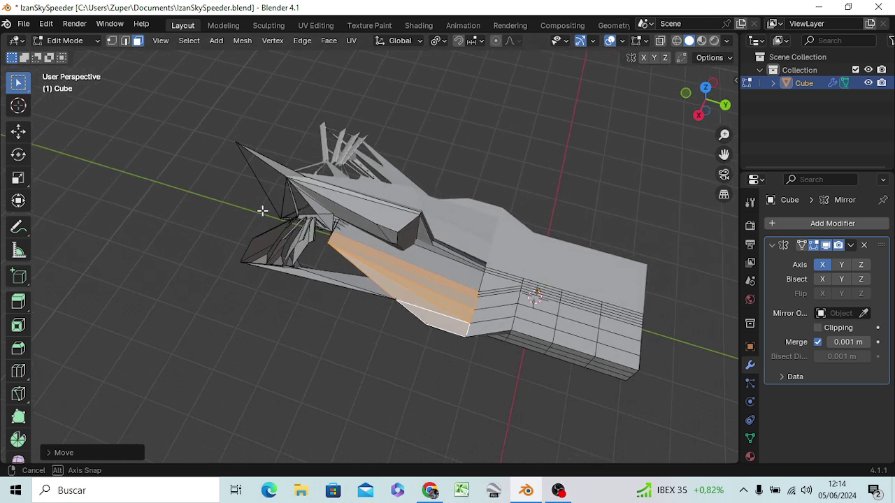
- Give the thin triangular face under the speeder's side a narrow inset border
{"action": "middle_click_drag", "start_coordinate": [268, 143], "coordinate": [264, 212]}
{"action": "left_click", "coordinate": [356, 284]}
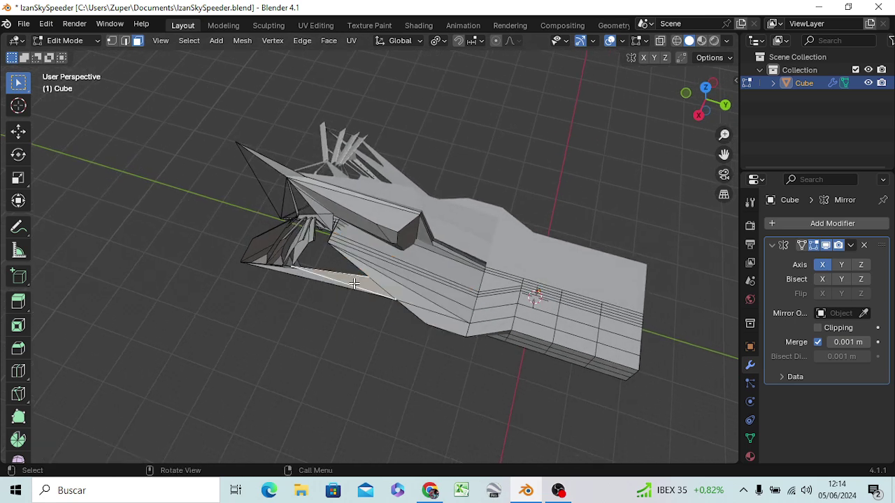
{"action": "scroll", "coordinate": [359, 301], "scroll_direction": "up", "scroll_amount": 3}
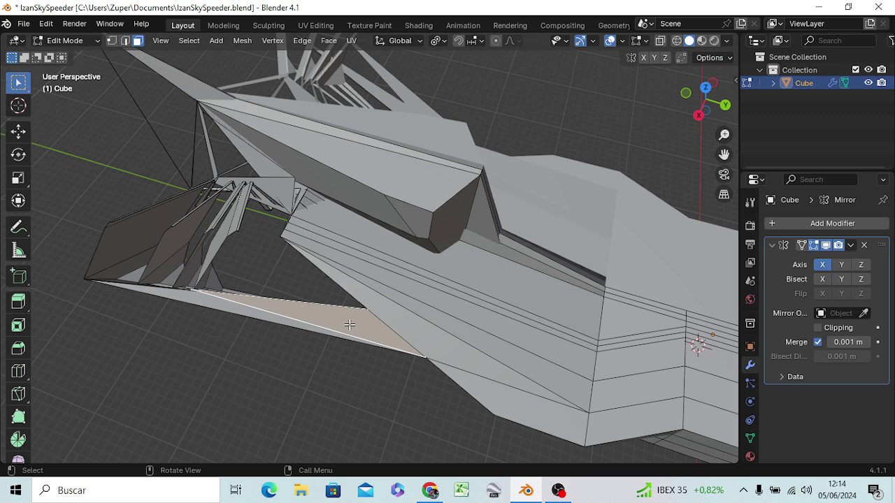
{"action": "key", "text": "i"}
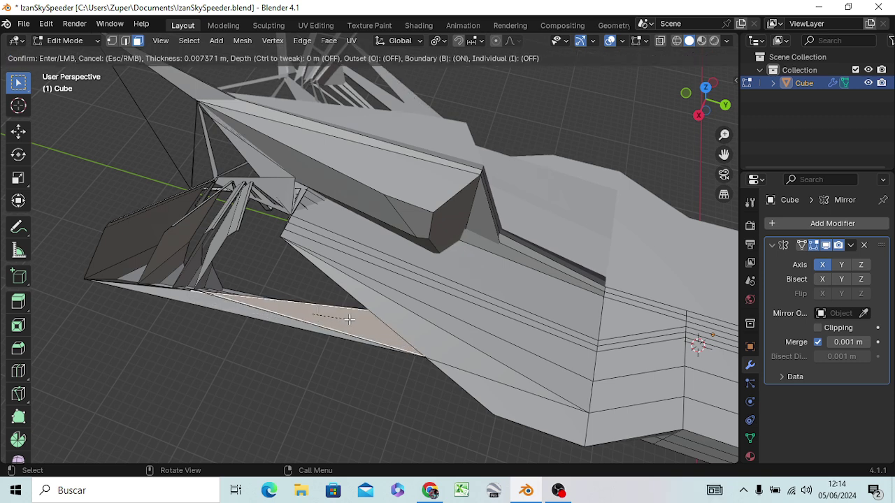
{"action": "left_click", "coordinate": [347, 320]}
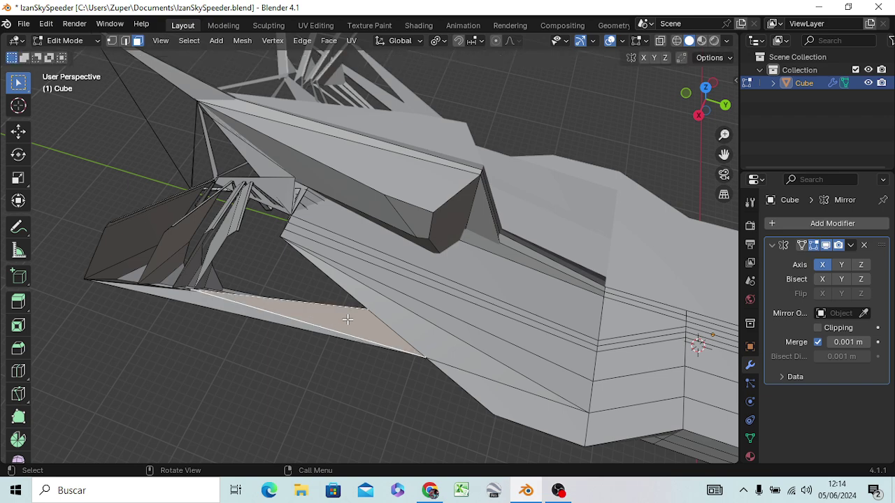
{"action": "scroll", "coordinate": [347, 320], "scroll_direction": "up", "scroll_amount": 5}
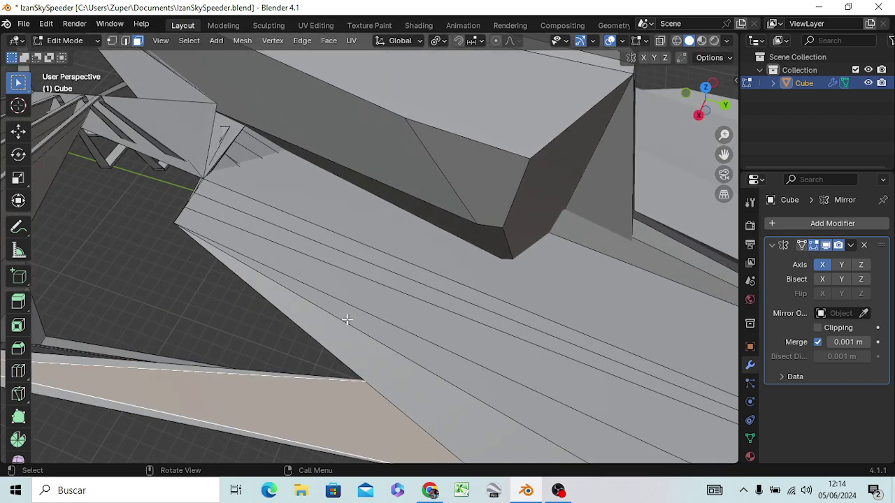
{"action": "mouse_move", "coordinate": [253, 373]}
{"action": "middle_mouse_down"}
{"action": "mouse_move", "coordinate": [338, 280]}
{"action": "mouse_move", "coordinate": [441, 345]}
{"action": "mouse_move", "coordinate": [369, 355]}
{"action": "mouse_move", "coordinate": [363, 348]}
{"action": "mouse_move", "coordinate": [464, 272]}
{"action": "middle_mouse_up"}
{"action": "mouse_move", "coordinate": [565, 193]}
{"action": "middle_mouse_down"}
{"action": "mouse_move", "coordinate": [529, 270]}
{"action": "mouse_move", "coordinate": [461, 275]}
{"action": "mouse_move", "coordinate": [419, 230]}
{"action": "mouse_move", "coordinate": [433, 189]}
{"action": "middle_mouse_up"}
- Inset the triangular cockpit face to the left of the spire
{"action": "left_click", "coordinate": [424, 161]}
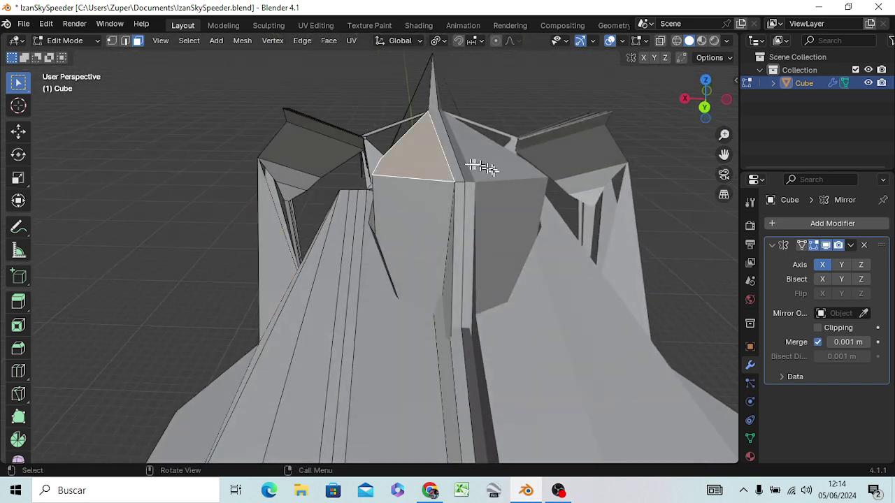
{"action": "key", "text": "alt+a"}
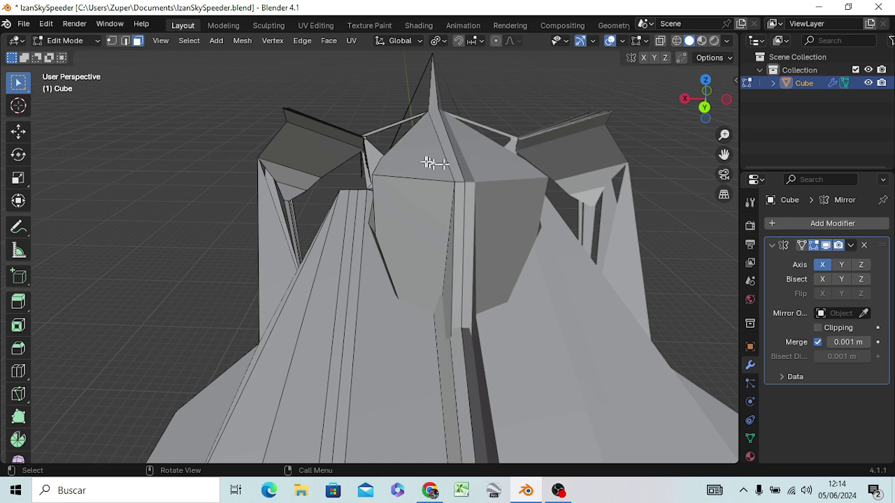
{"action": "left_click", "coordinate": [428, 163]}
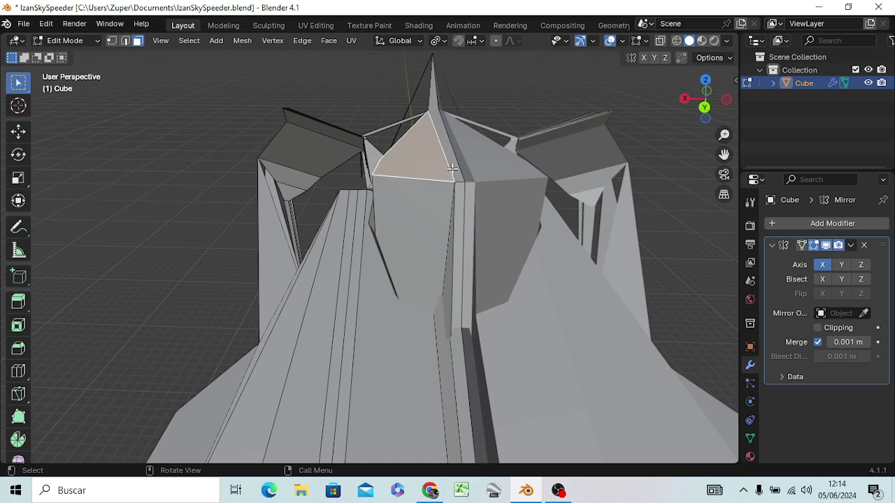
{"action": "key", "text": "i"}
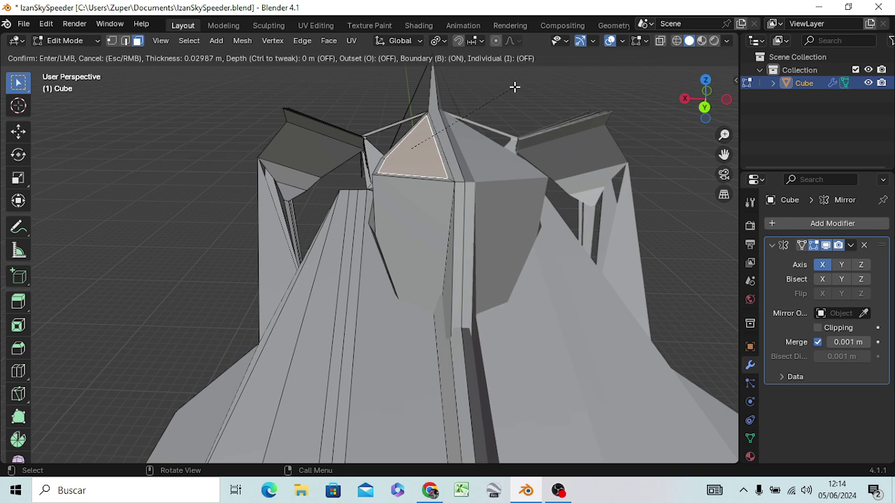
{"action": "left_click", "coordinate": [514, 87]}
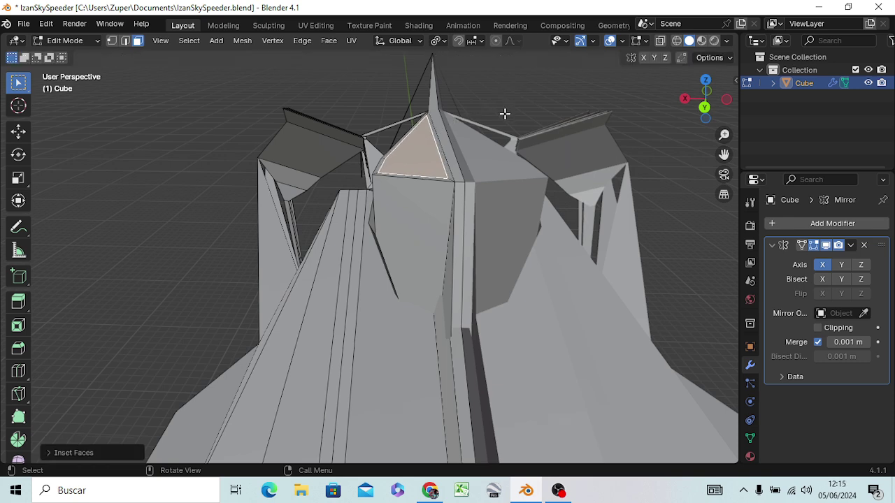
- Extrude the inset face about 0.6 m down along Z to recess it
{"action": "key", "text": "e"}
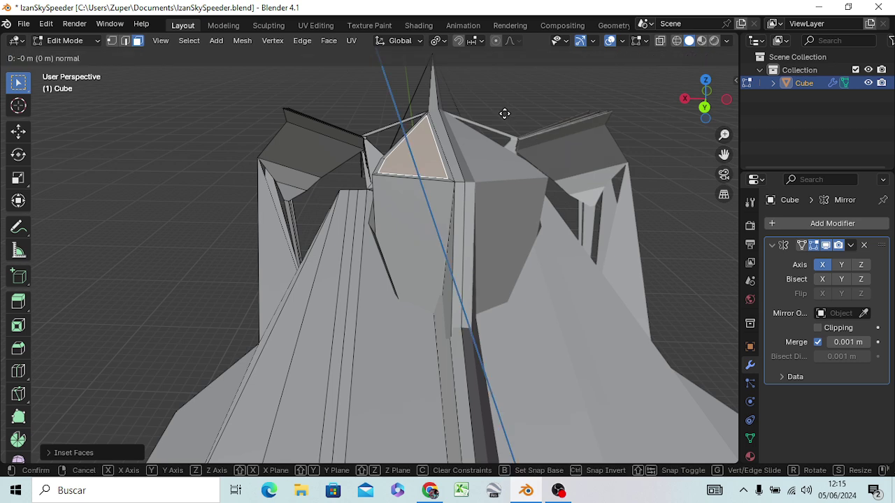
{"action": "key", "text": "z"}
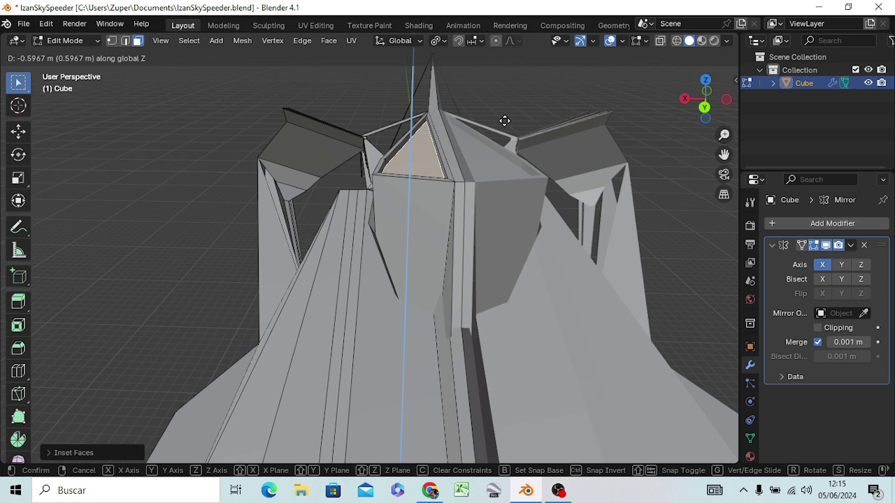
{"action": "left_click", "coordinate": [505, 121]}
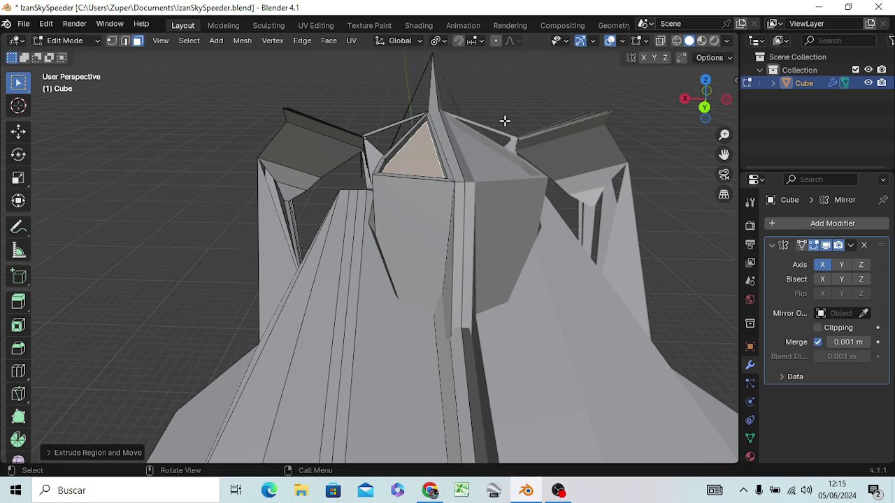
{"action": "middle_click_drag", "start_coordinate": [505, 121], "coordinate": [525, 120]}
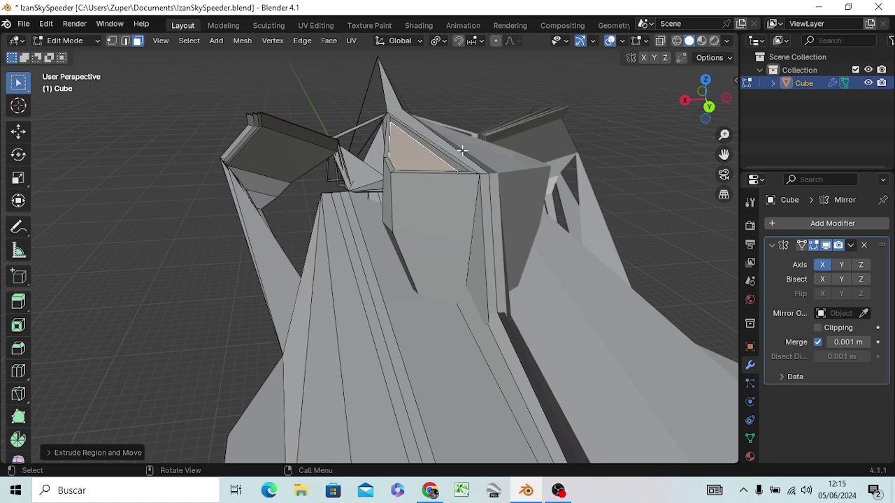
{"action": "mouse_move", "coordinate": [443, 189]}
{"action": "middle_mouse_down"}
{"action": "mouse_move", "coordinate": [600, 312]}
{"action": "mouse_move", "coordinate": [469, 269]}
{"action": "middle_mouse_up"}
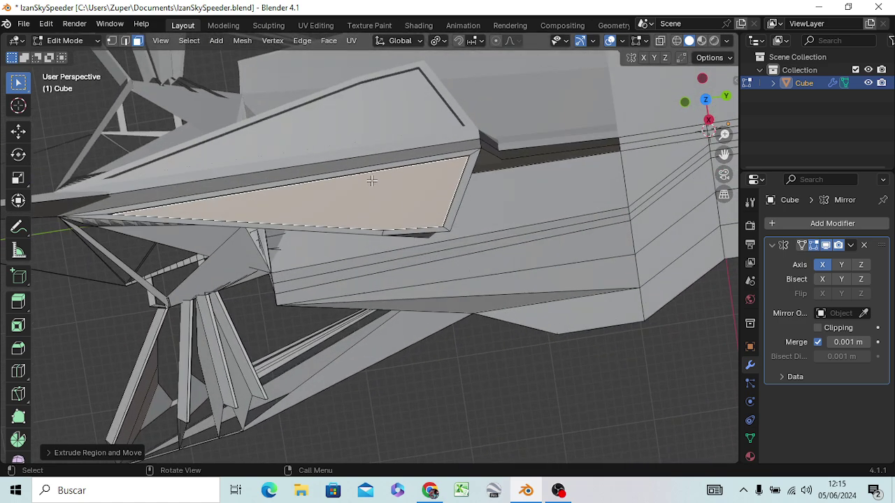
- Add two loop cuts across the side panel
{"action": "key", "text": "ctrl+r"}
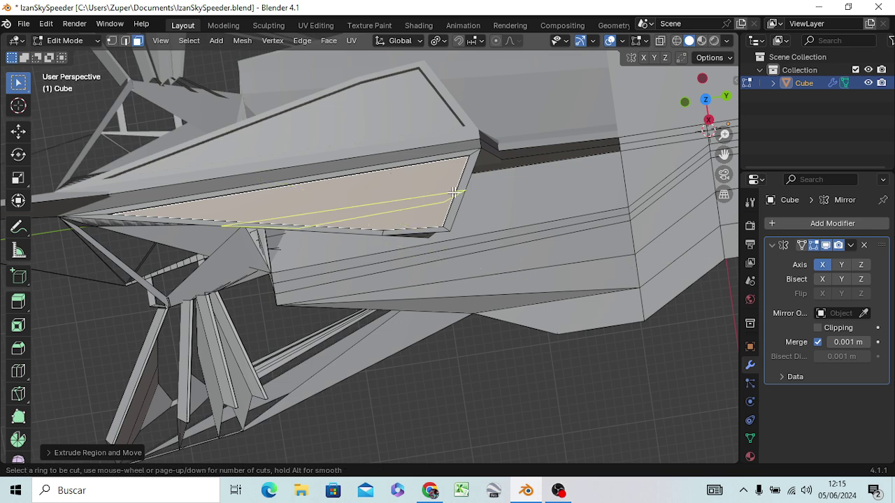
{"action": "scroll", "coordinate": [455, 191], "scroll_direction": "up", "scroll_amount": 1}
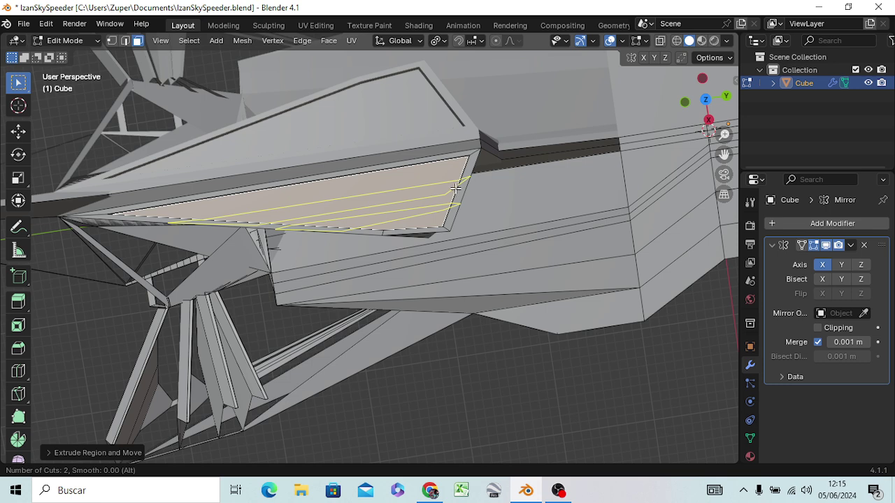
{"action": "left_click", "coordinate": [455, 188]}
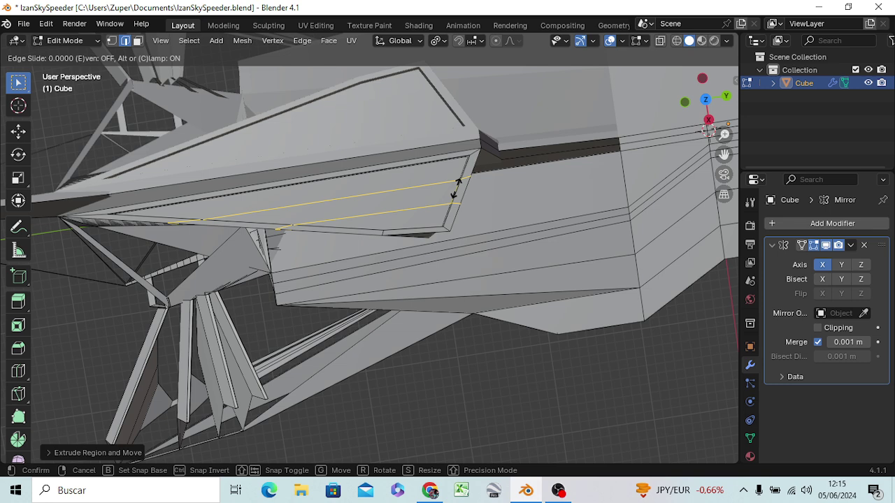
{"action": "left_click", "coordinate": [455, 189]}
- Inset the new strip face on the side panel
{"action": "key", "text": "3"}
{"action": "left_click", "coordinate": [456, 189], "text": "alt"}
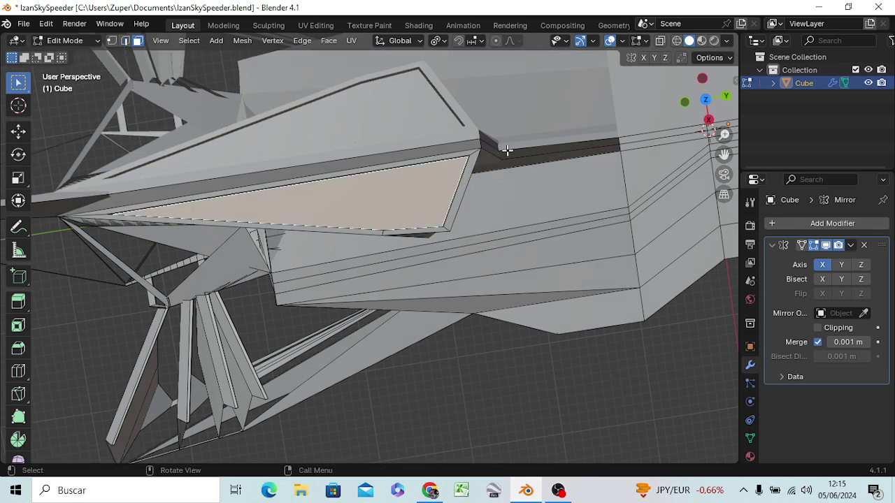
{"action": "key", "text": "i"}
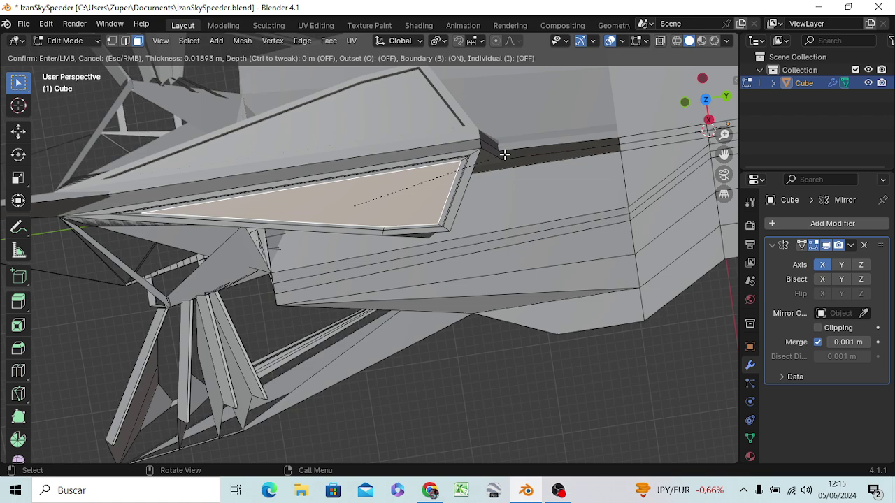
{"action": "left_click", "coordinate": [504, 154]}
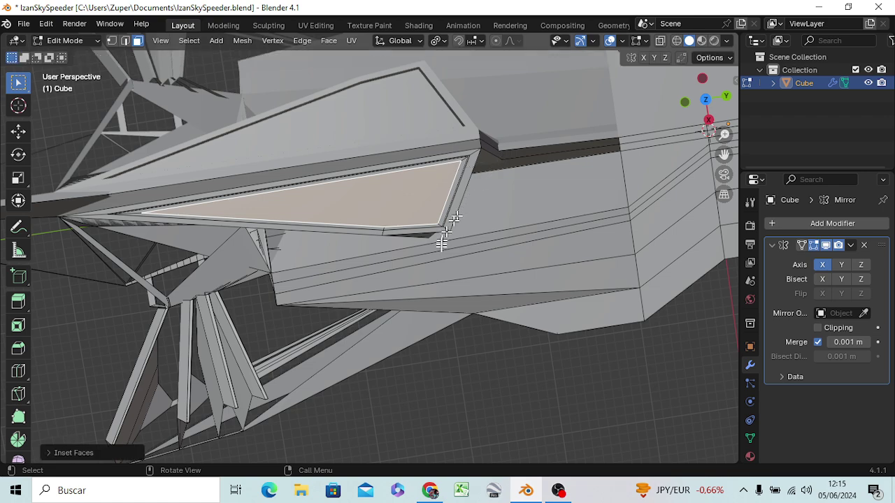
{"action": "middle_click_drag", "start_coordinate": [432, 265], "coordinate": [445, 143]}
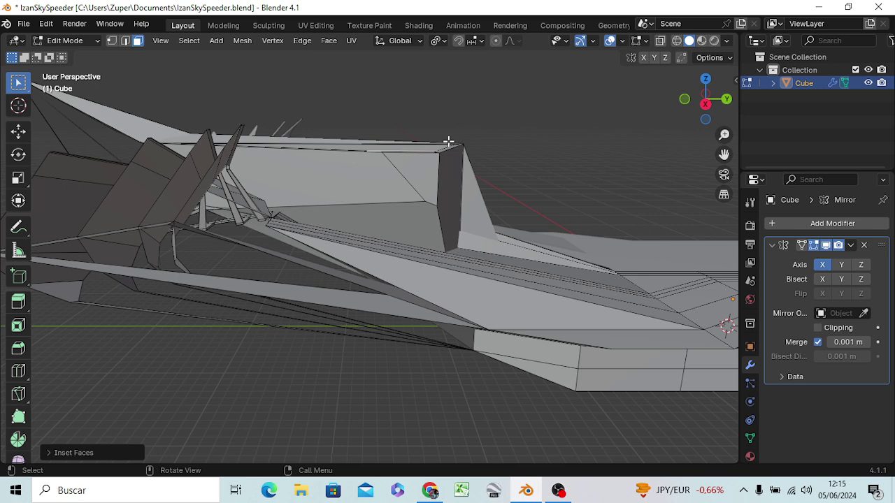
- Extrude the inset face about 2.8 m straight up along Z into a fin block
{"action": "key", "text": "e"}
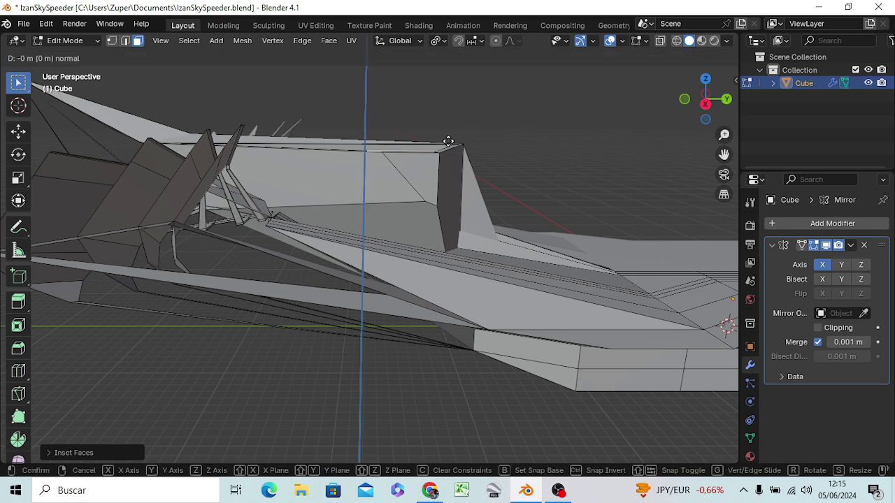
{"action": "key", "text": "z"}
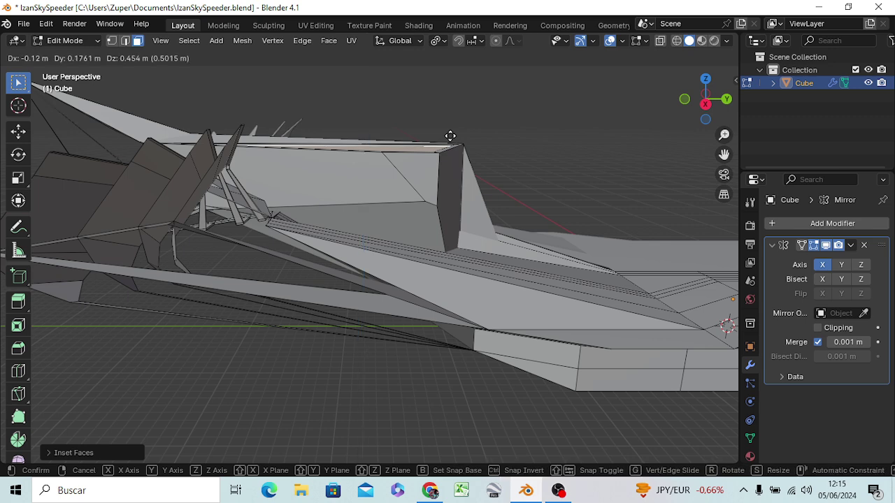
{"action": "key", "text": "z"}
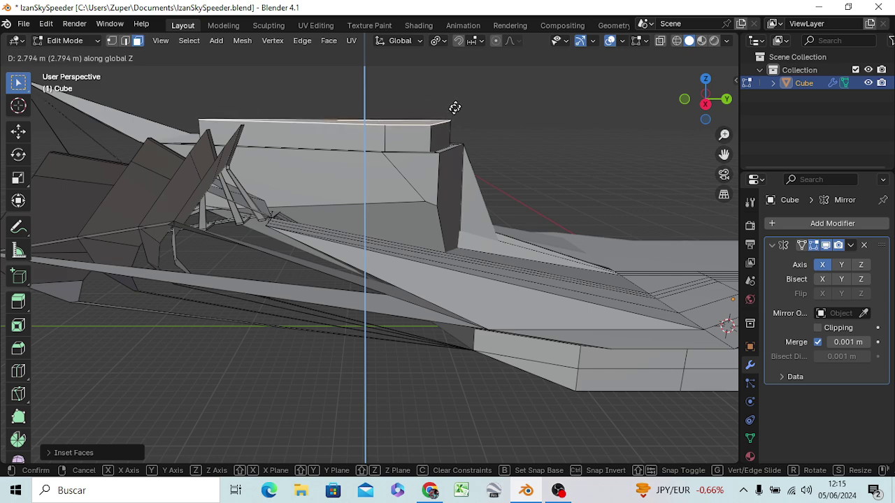
{"action": "left_click", "coordinate": [459, 95]}
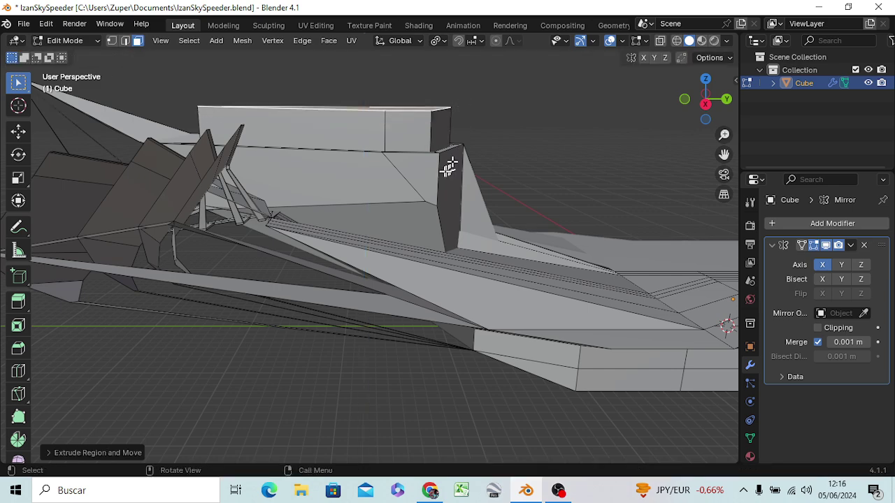
{"action": "mouse_move", "coordinate": [452, 166]}
{"action": "middle_mouse_down"}
{"action": "mouse_move", "coordinate": [608, 195]}
{"action": "mouse_move", "coordinate": [610, 204]}
{"action": "middle_mouse_up"}
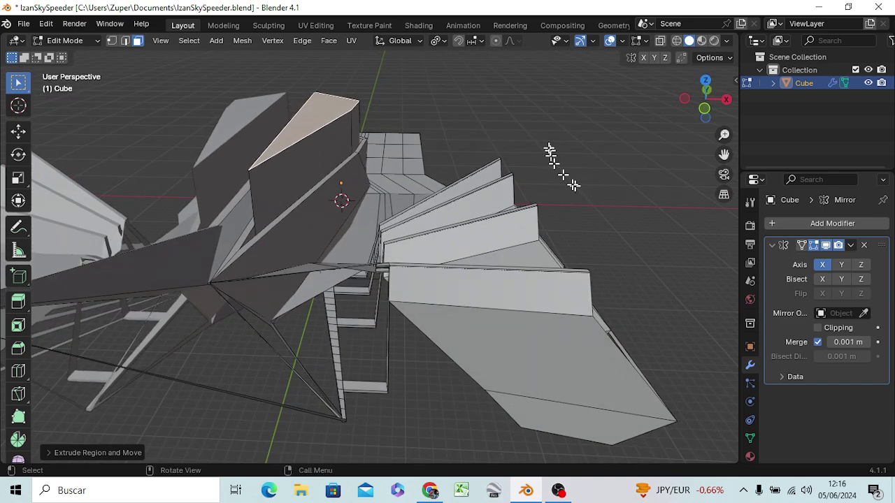
{"action": "left_click", "coordinate": [526, 107]}
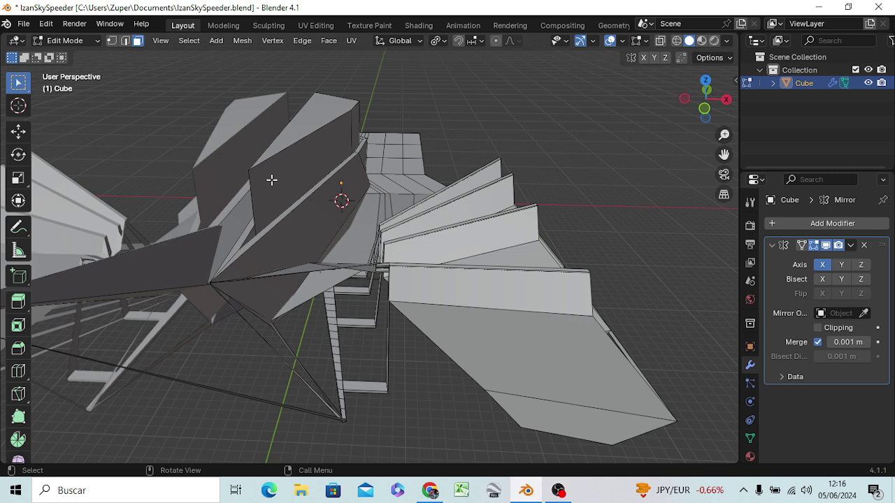
{"action": "key", "text": "KP_3"}
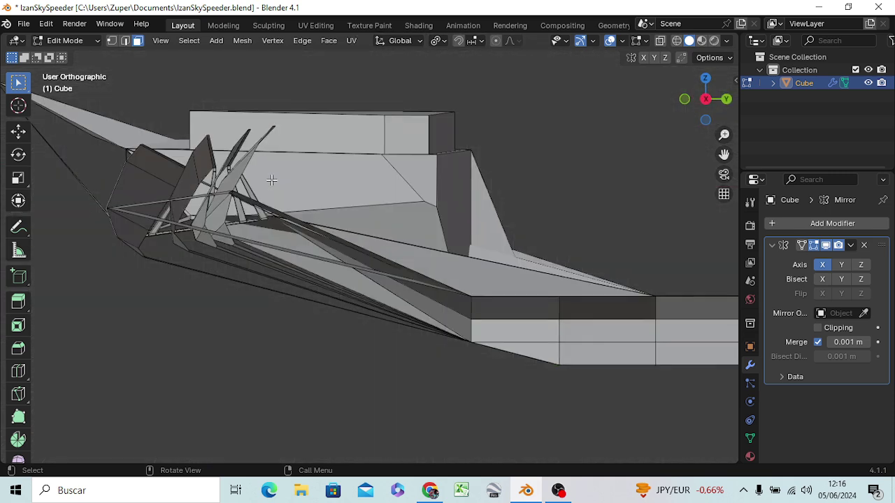
- Switch the viewport to wireframe shading
{"action": "scroll", "coordinate": [102, 188], "scroll_direction": "down", "scroll_amount": 2}
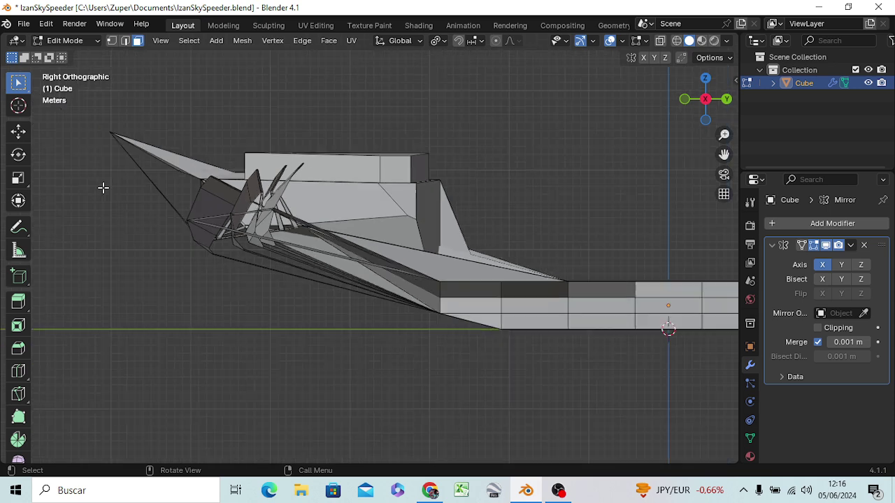
{"action": "mouse_move", "coordinate": [144, 210]}
{"action": "middle_mouse_down", "text": "shift"}
{"action": "mouse_move", "coordinate": [170, 219]}
{"action": "mouse_move", "coordinate": [260, 194]}
{"action": "middle_mouse_up", "text": "shift"}
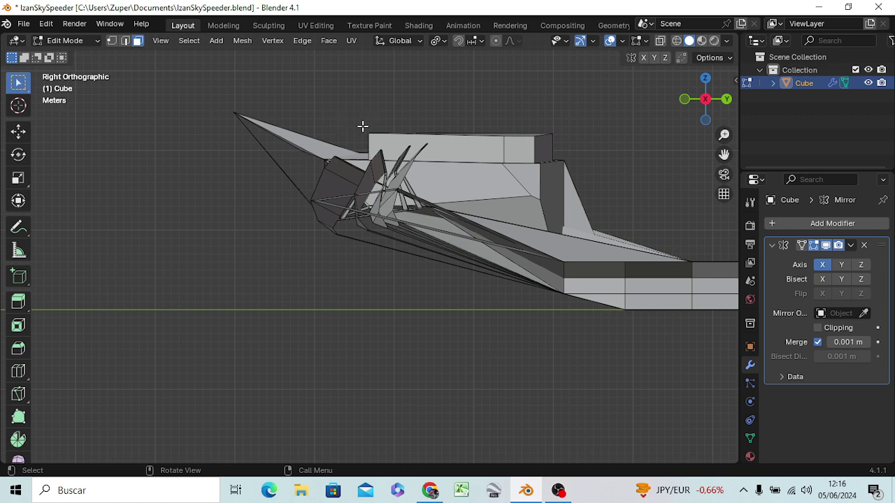
{"action": "key", "text": "z"}
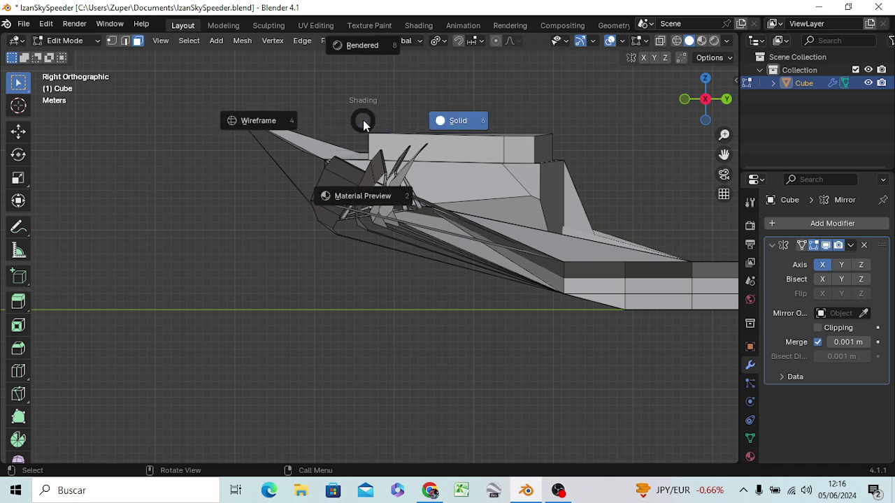
{"action": "left_click", "coordinate": [260, 123]}
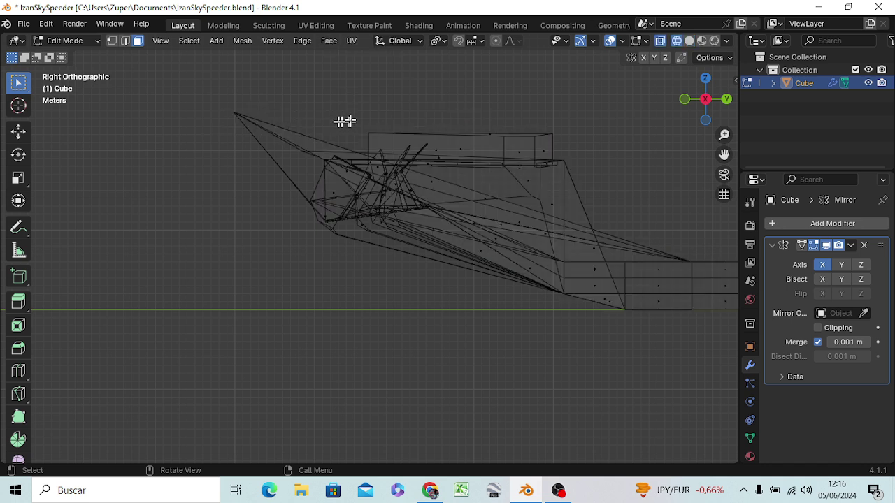
- Lower the fin block's top front corner vertex about 2.1 m along Z
{"action": "key", "text": "1"}
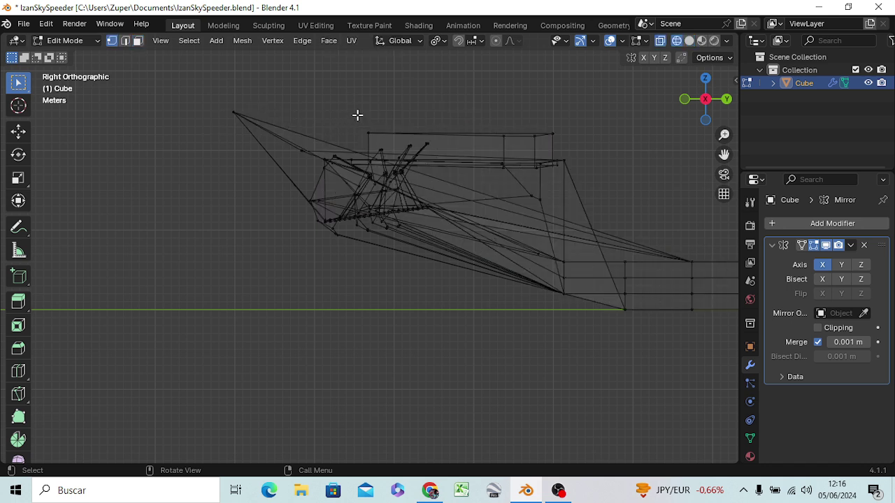
{"action": "left_click_drag", "start_coordinate": [355, 116], "coordinate": [375, 141]}
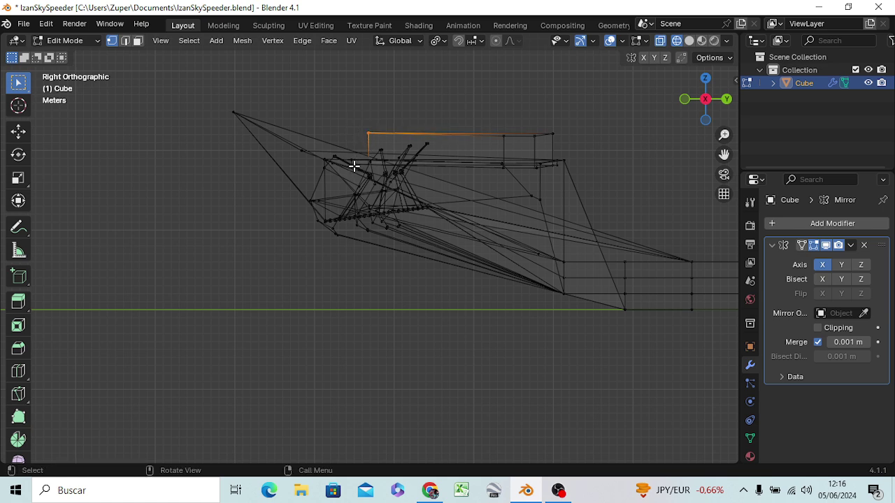
{"action": "key", "text": "g"}
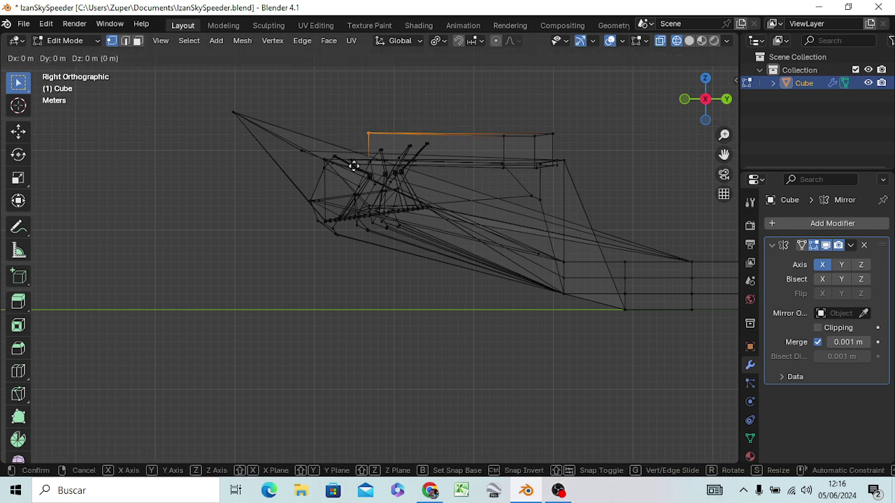
{"action": "key", "text": "z"}
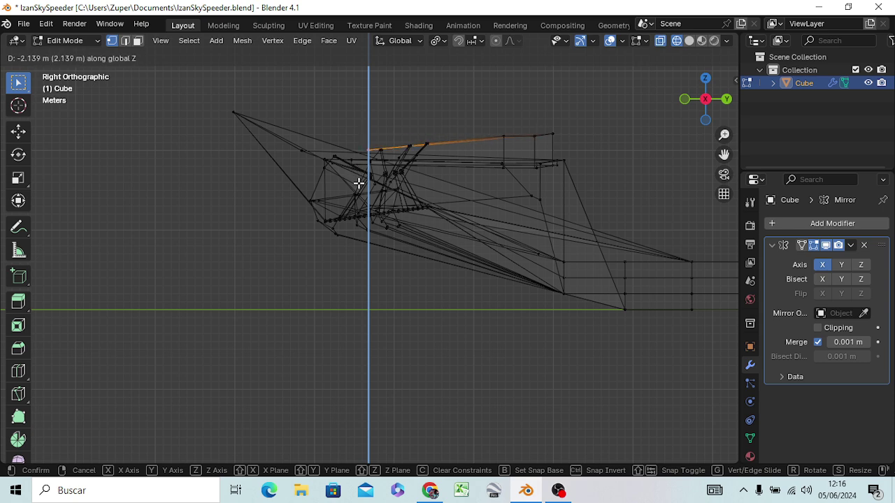
{"action": "left_click", "coordinate": [358, 184]}
{"action": "mouse_move", "coordinate": [366, 188]}
{"action": "middle_mouse_down"}
{"action": "mouse_move", "coordinate": [379, 206]}
{"action": "mouse_move", "coordinate": [365, 242]}
{"action": "mouse_move", "coordinate": [200, 254]}
{"action": "mouse_move", "coordinate": [180, 303]}
{"action": "mouse_move", "coordinate": [195, 314]}
{"action": "mouse_move", "coordinate": [216, 293]}
{"action": "middle_mouse_up"}
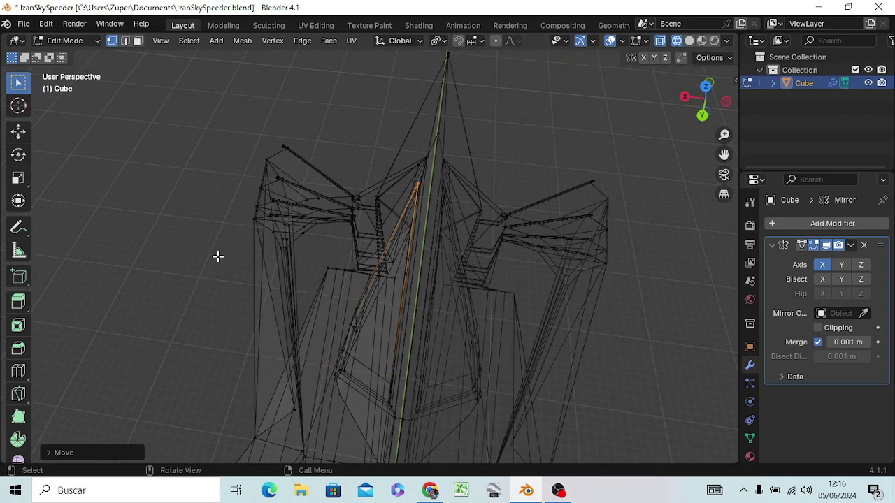
- Slide the fin's tip vertex sideways along X, discarding a trial Y move
{"action": "key", "text": "g"}
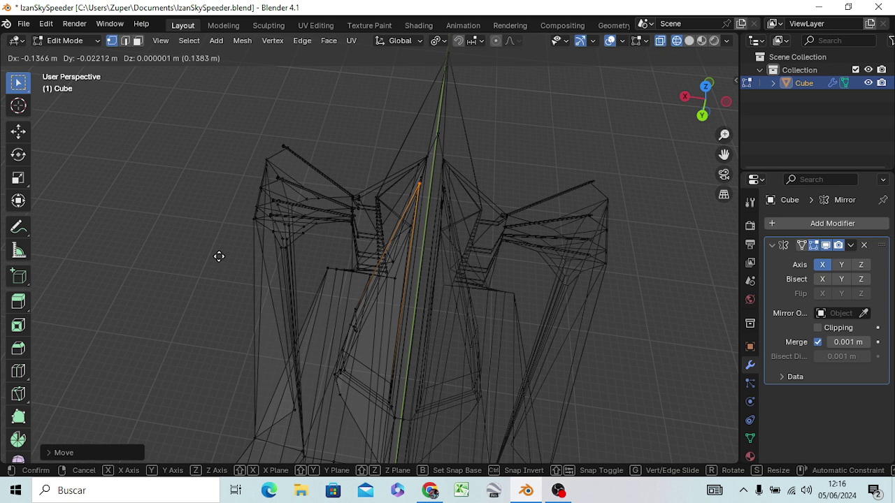
{"action": "key", "text": "x"}
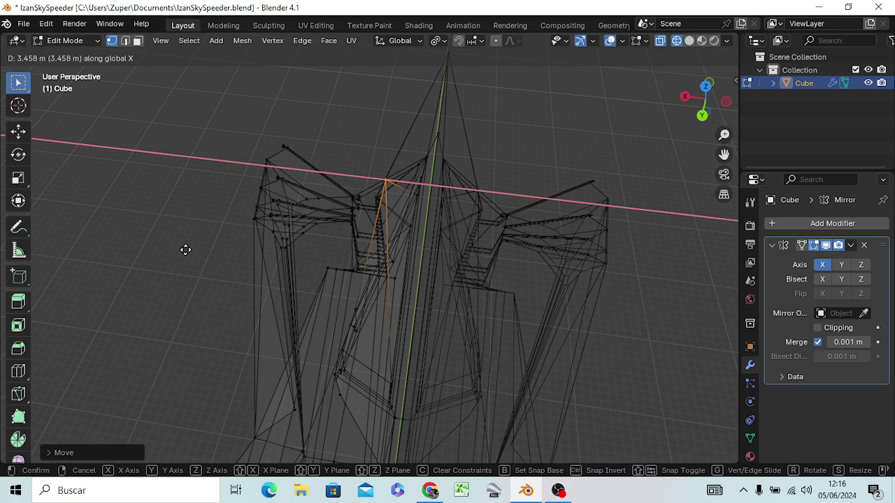
{"action": "left_click", "coordinate": [186, 250]}
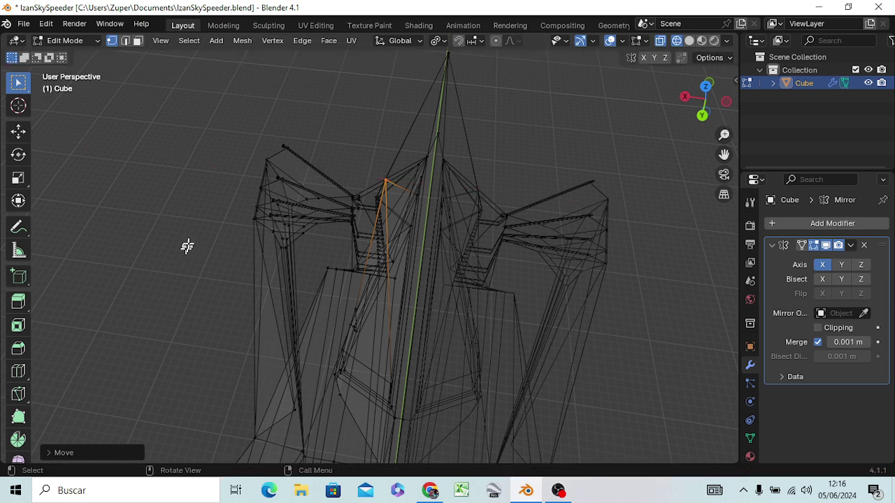
{"action": "key", "text": "g"}
{"action": "key", "text": "y"}
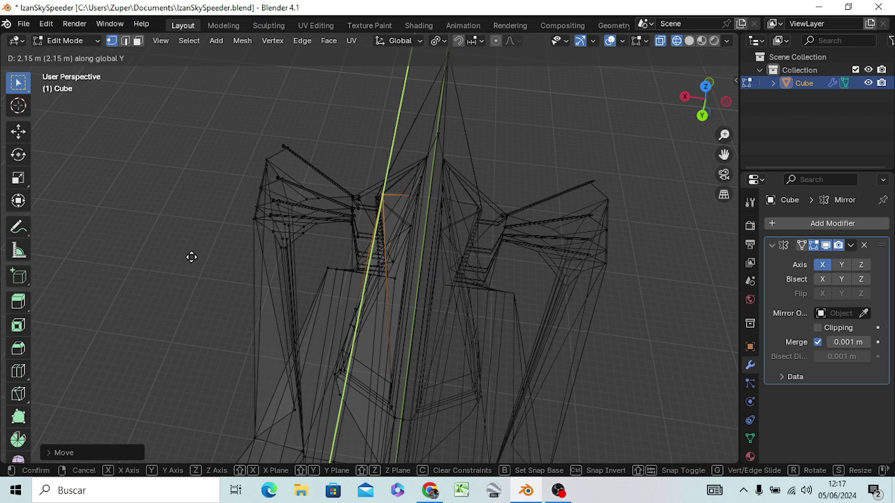
{"action": "right_click", "coordinate": [191, 258]}
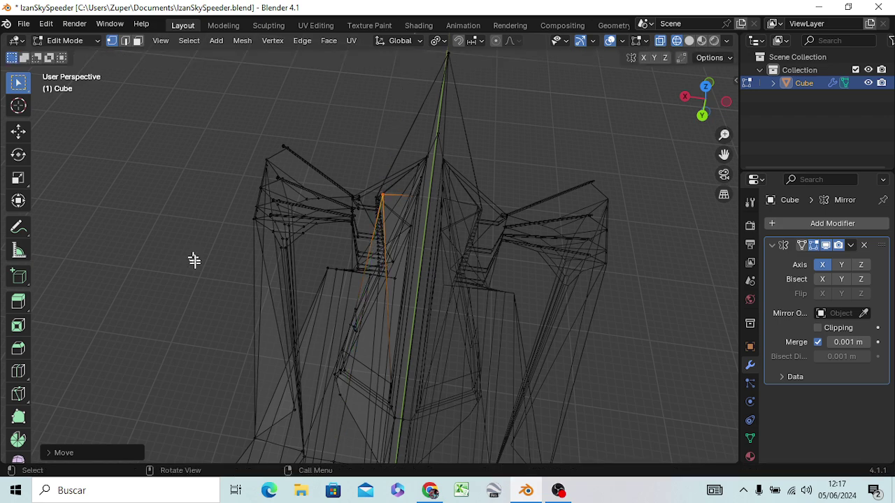
{"action": "mouse_move", "coordinate": [194, 259]}
{"action": "middle_mouse_down"}
{"action": "mouse_move", "coordinate": [318, 236]}
{"action": "mouse_move", "coordinate": [298, 259]}
{"action": "mouse_move", "coordinate": [278, 246]}
{"action": "mouse_move", "coordinate": [225, 289]}
{"action": "middle_mouse_up"}
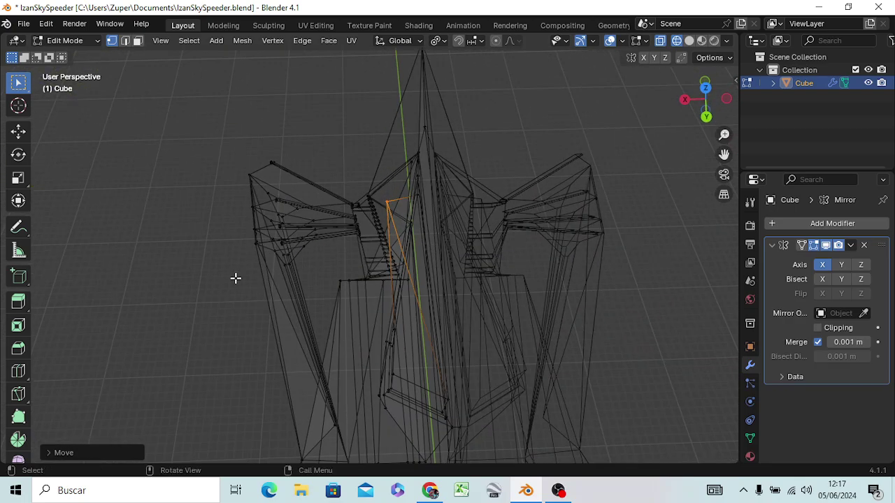
- From top view, shift the vertex further along negative X to angle the fin
{"action": "key", "text": "KP_7"}
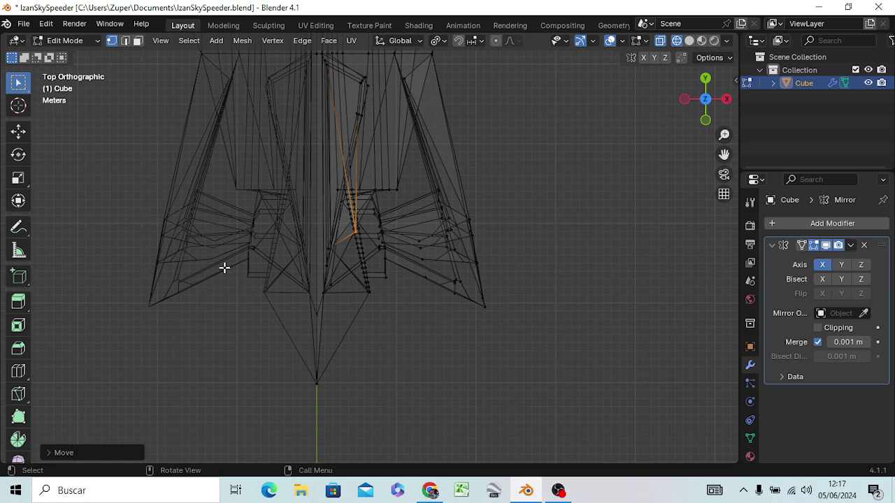
{"action": "key", "text": "g"}
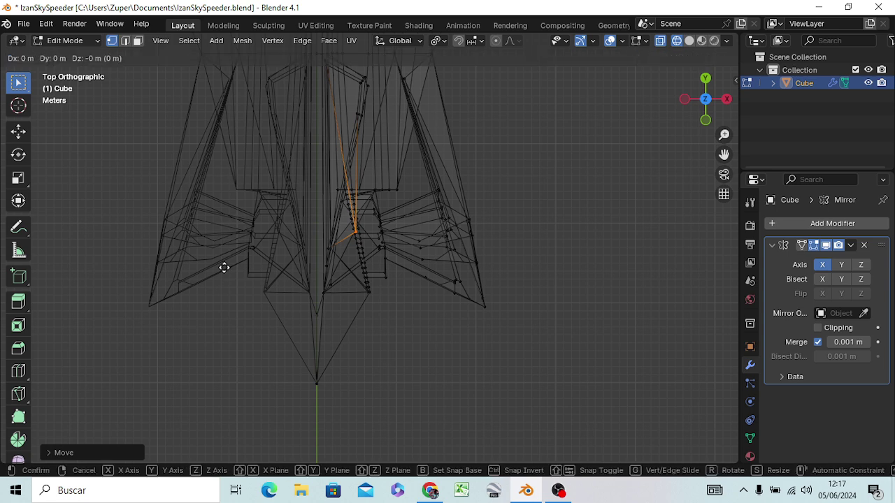
{"action": "key", "text": "x"}
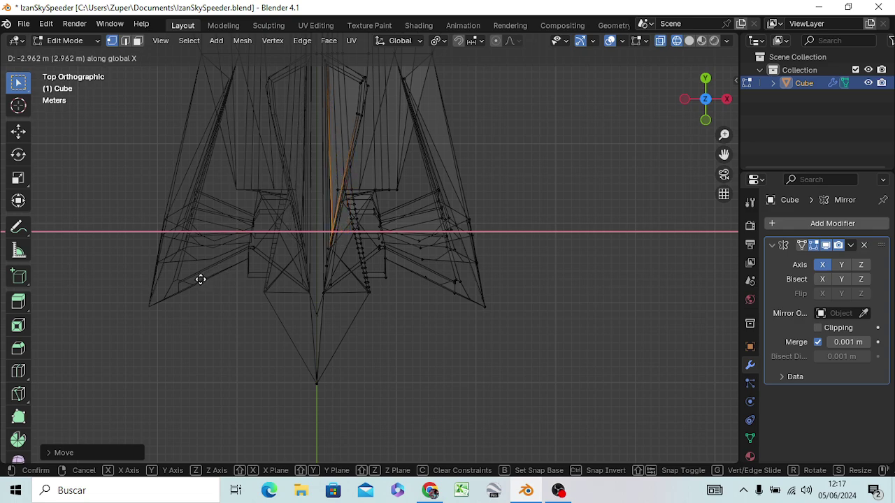
{"action": "left_click", "coordinate": [201, 279]}
{"action": "mouse_move", "coordinate": [319, 280]}
{"action": "middle_mouse_down"}
{"action": "mouse_move", "coordinate": [348, 274]}
{"action": "mouse_move", "coordinate": [200, 82]}
{"action": "mouse_move", "coordinate": [144, 125]}
{"action": "mouse_move", "coordinate": [144, 191]}
{"action": "mouse_move", "coordinate": [166, 235]}
{"action": "mouse_move", "coordinate": [314, 202]}
{"action": "mouse_move", "coordinate": [356, 179]}
{"action": "mouse_move", "coordinate": [365, 161]}
{"action": "mouse_move", "coordinate": [355, 148]}
{"action": "mouse_move", "coordinate": [329, 175]}
{"action": "mouse_move", "coordinate": [265, 182]}
{"action": "mouse_move", "coordinate": [267, 172]}
{"action": "middle_mouse_up"}
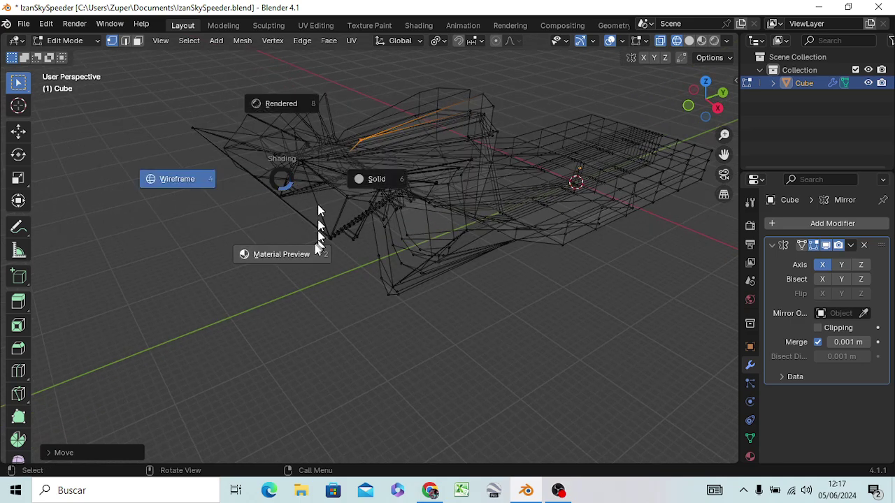
- Return to solid shading and select the tip vertex of the forward spike
{"action": "left_click", "coordinate": [383, 183]}
{"action": "mouse_move", "coordinate": [555, 260]}
{"action": "middle_mouse_down"}
{"action": "mouse_move", "coordinate": [347, 216]}
{"action": "mouse_move", "coordinate": [416, 274]}
{"action": "middle_mouse_up"}
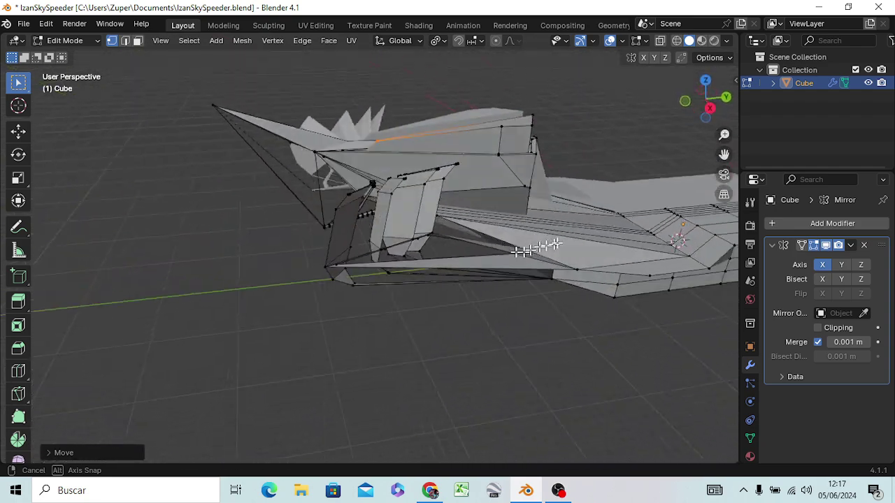
{"action": "middle_click_drag", "start_coordinate": [416, 274], "coordinate": [529, 249]}
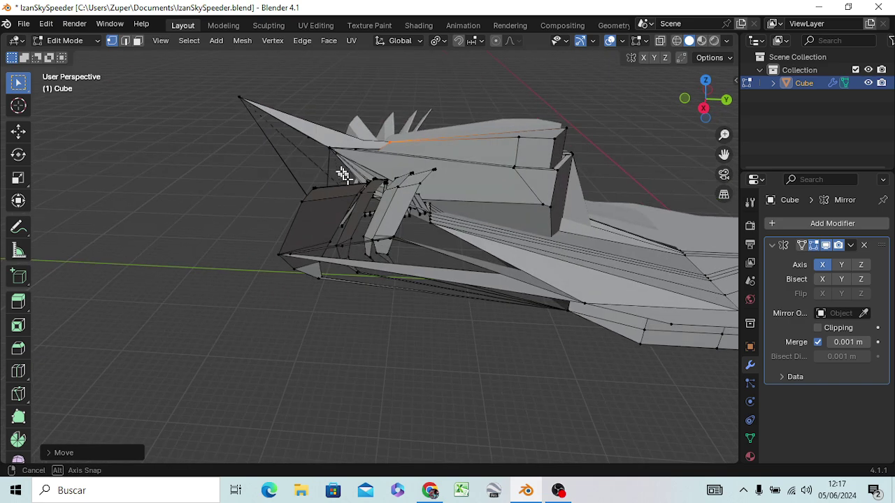
{"action": "middle_click_drag", "start_coordinate": [412, 171], "coordinate": [334, 154]}
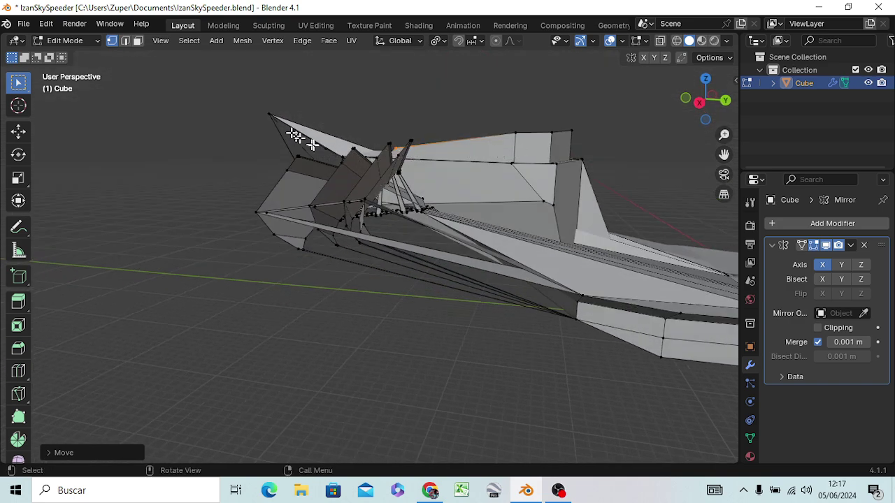
{"action": "mouse_move", "coordinate": [190, 206]}
{"action": "middle_mouse_down"}
{"action": "mouse_move", "coordinate": [198, 238]}
{"action": "mouse_move", "coordinate": [266, 242]}
{"action": "mouse_move", "coordinate": [305, 224]}
{"action": "mouse_move", "coordinate": [155, 173]}
{"action": "mouse_move", "coordinate": [148, 156]}
{"action": "mouse_move", "coordinate": [171, 140]}
{"action": "middle_mouse_up"}
{"action": "left_click", "coordinate": [242, 103]}
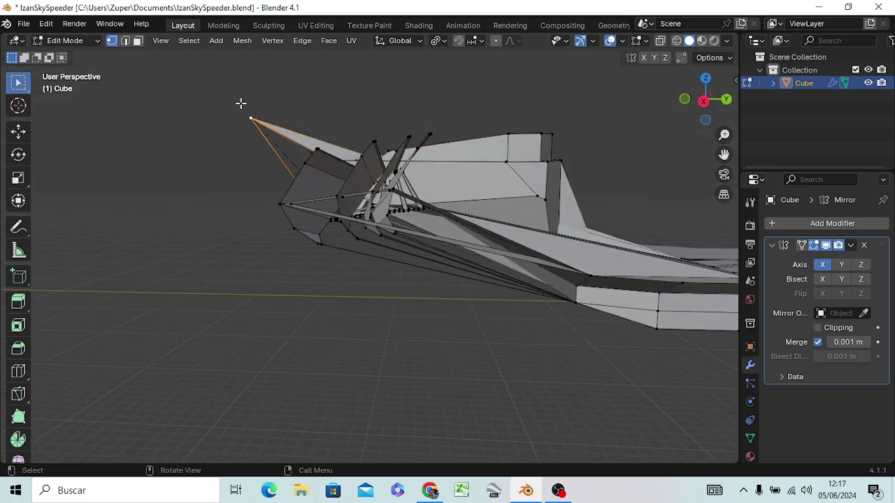
- Switch to wireframe, view from the right side, and box-select the nose spike tip vertices
{"action": "key", "text": "z"}
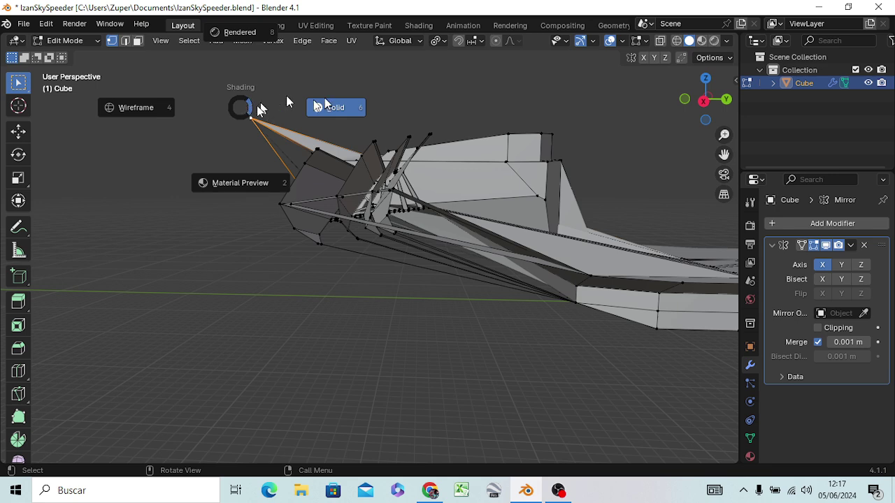
{"action": "left_click", "coordinate": [155, 106]}
{"action": "key", "text": "KP_3"}
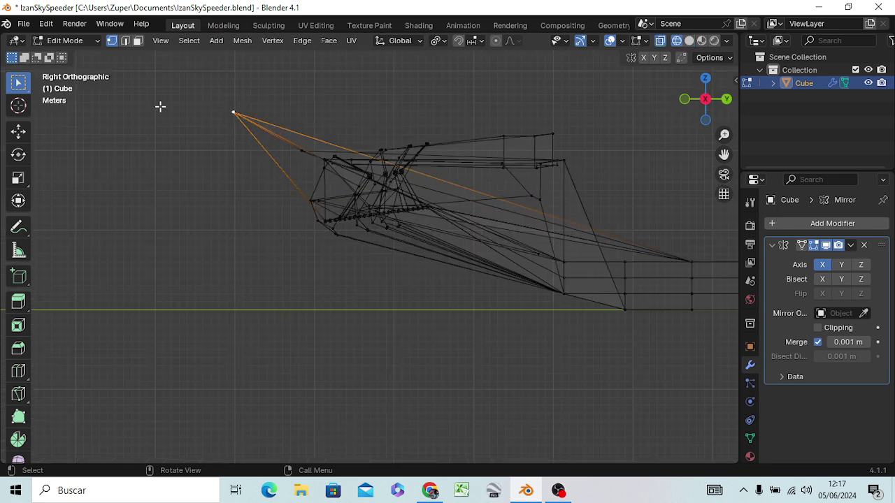
{"action": "key", "text": "b"}
{"action": "left_click_drag", "start_coordinate": [221, 115], "coordinate": [306, 161]}
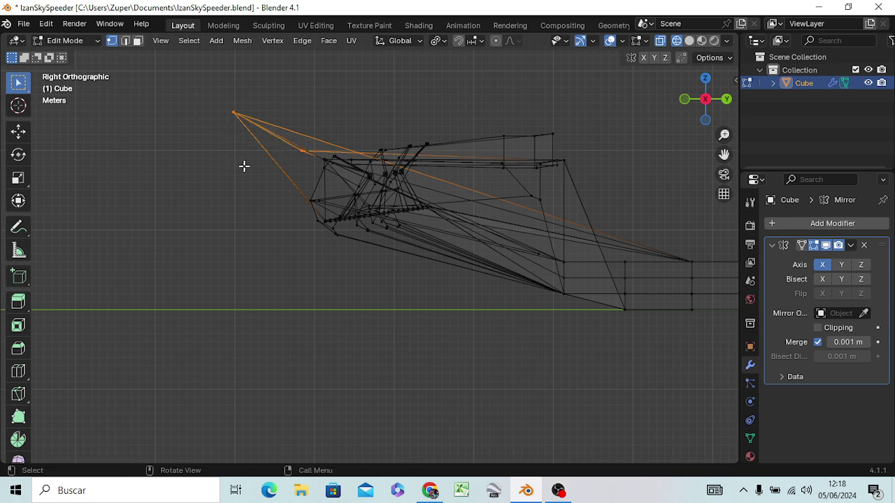
- Move the nose tip about 8.6 m forward along Y and 4.8 m up along Z, then deselect
{"action": "key", "text": "g"}
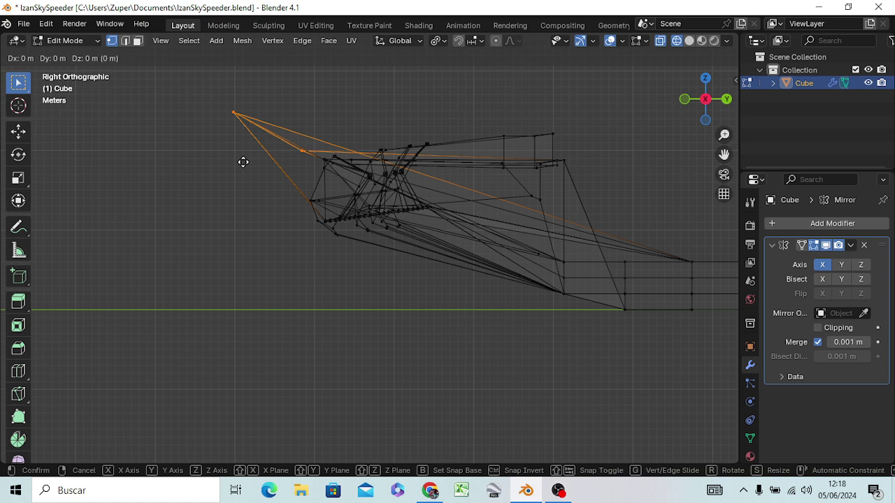
{"action": "key", "text": "y"}
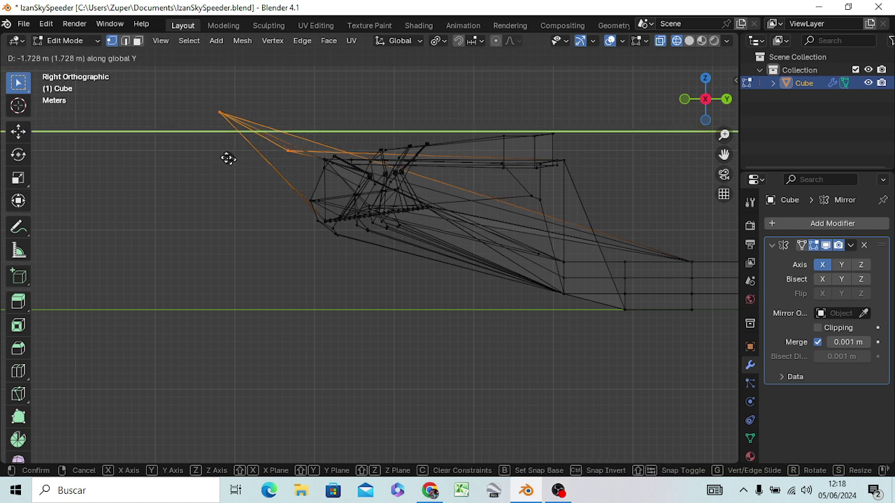
{"action": "left_click", "coordinate": [174, 144]}
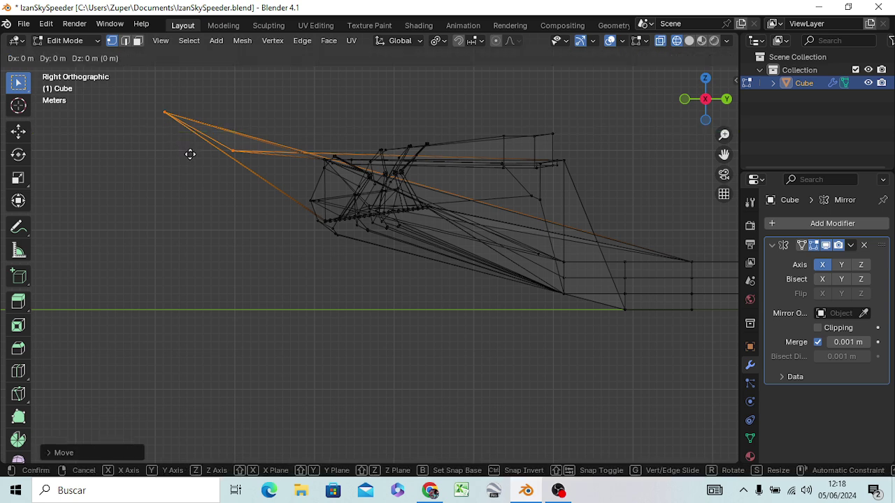
{"action": "key", "text": "z"}
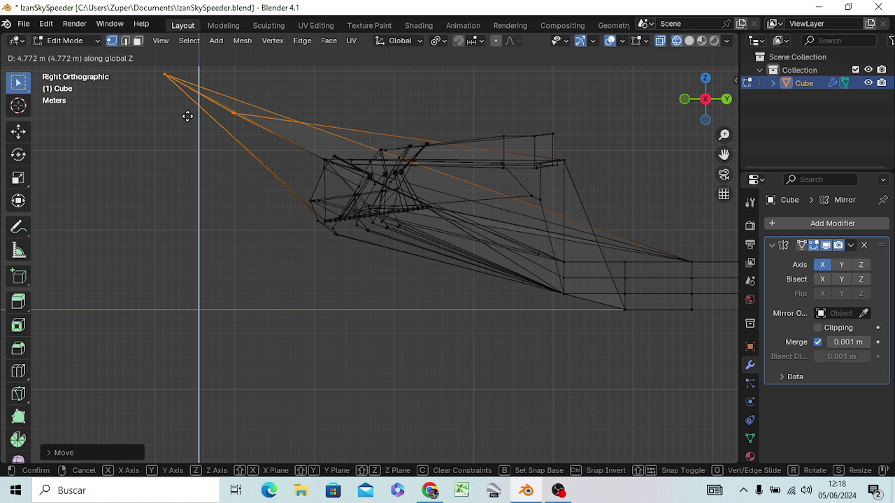
{"action": "left_click", "coordinate": [188, 116]}
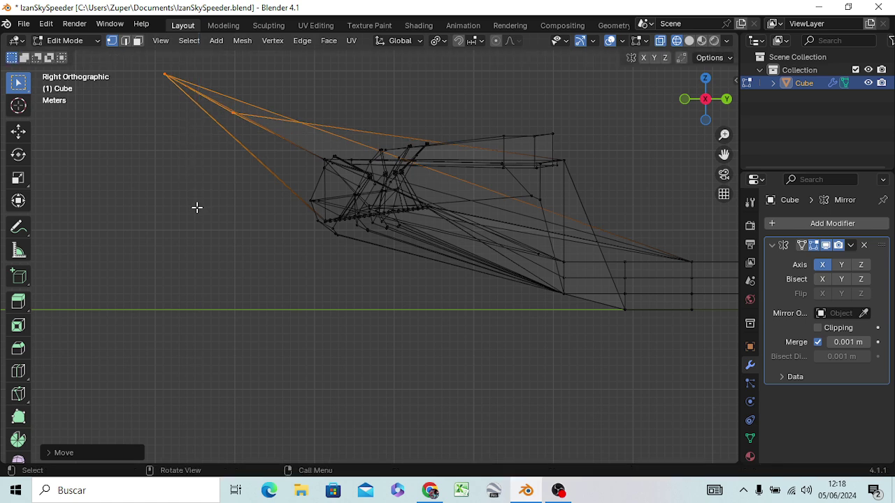
{"action": "left_click", "coordinate": [196, 207]}
- Return to solid shading and orbit around the speeder to inspect the lengthened nose spike
{"action": "key", "text": "z"}
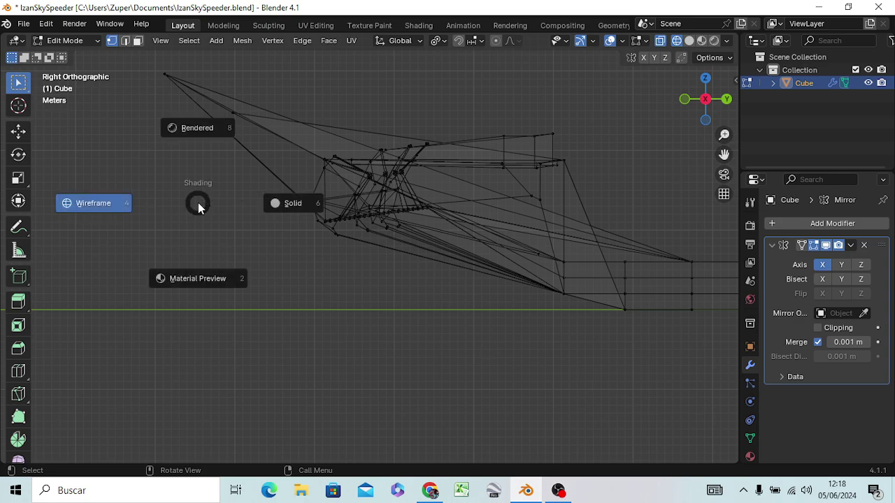
{"action": "left_click", "coordinate": [293, 204]}
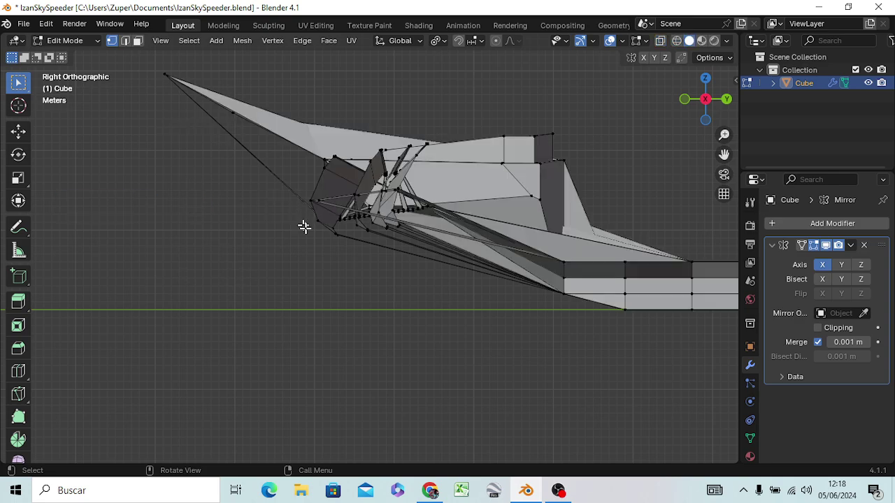
{"action": "mouse_move", "coordinate": [304, 226]}
{"action": "middle_mouse_down"}
{"action": "mouse_move", "coordinate": [320, 275]}
{"action": "mouse_move", "coordinate": [436, 298]}
{"action": "mouse_move", "coordinate": [449, 254]}
{"action": "mouse_move", "coordinate": [415, 245]}
{"action": "mouse_move", "coordinate": [490, 241]}
{"action": "mouse_move", "coordinate": [543, 266]}
{"action": "mouse_move", "coordinate": [533, 292]}
{"action": "mouse_move", "coordinate": [425, 294]}
{"action": "middle_mouse_up"}
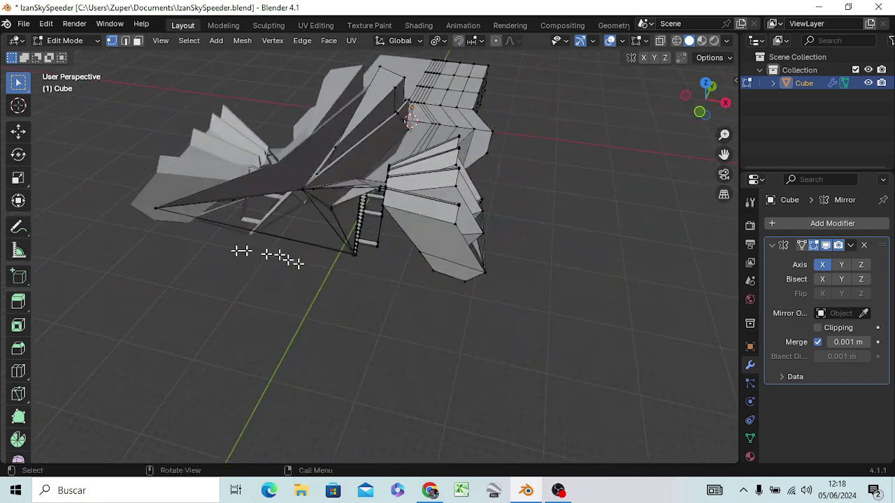
{"action": "mouse_move", "coordinate": [326, 276]}
{"action": "middle_mouse_down"}
{"action": "mouse_move", "coordinate": [369, 266]}
{"action": "mouse_move", "coordinate": [359, 200]}
{"action": "mouse_move", "coordinate": [386, 201]}
{"action": "mouse_move", "coordinate": [355, 191]}
{"action": "mouse_move", "coordinate": [214, 188]}
{"action": "mouse_move", "coordinate": [212, 202]}
{"action": "mouse_move", "coordinate": [236, 213]}
{"action": "mouse_move", "coordinate": [390, 215]}
{"action": "mouse_move", "coordinate": [410, 206]}
{"action": "mouse_move", "coordinate": [389, 240]}
{"action": "mouse_move", "coordinate": [260, 274]}
{"action": "mouse_move", "coordinate": [82, 225]}
{"action": "mouse_move", "coordinate": [39, 223]}
{"action": "mouse_move", "coordinate": [79, 250]}
{"action": "mouse_move", "coordinate": [124, 233]}
{"action": "mouse_move", "coordinate": [119, 254]}
{"action": "mouse_move", "coordinate": [202, 231]}
{"action": "middle_mouse_up"}
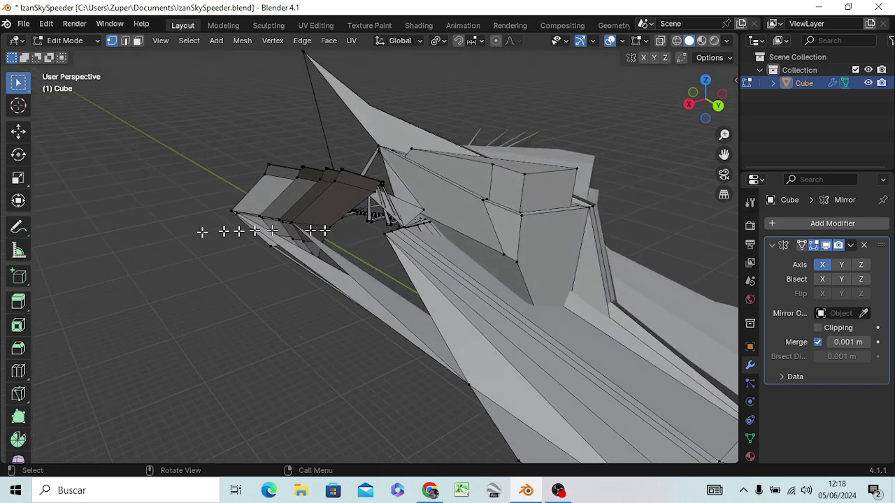
{"action": "scroll", "coordinate": [545, 217], "scroll_direction": "up", "scroll_amount": 2}
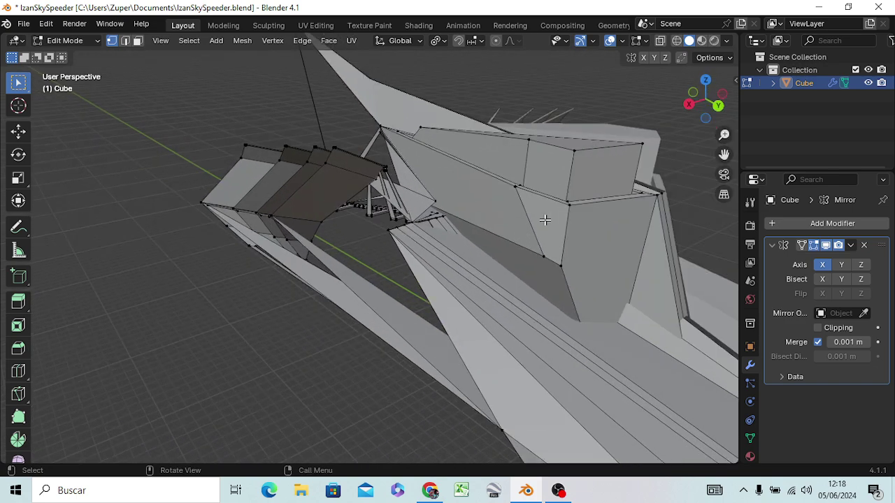
- In face select mode, select the angled side face of the raised body block
{"action": "scroll", "coordinate": [543, 218], "scroll_direction": "down", "scroll_amount": 4}
{"action": "mouse_move", "coordinate": [502, 242]}
{"action": "middle_mouse_down"}
{"action": "mouse_move", "coordinate": [513, 244]}
{"action": "mouse_move", "coordinate": [477, 236]}
{"action": "middle_mouse_up"}
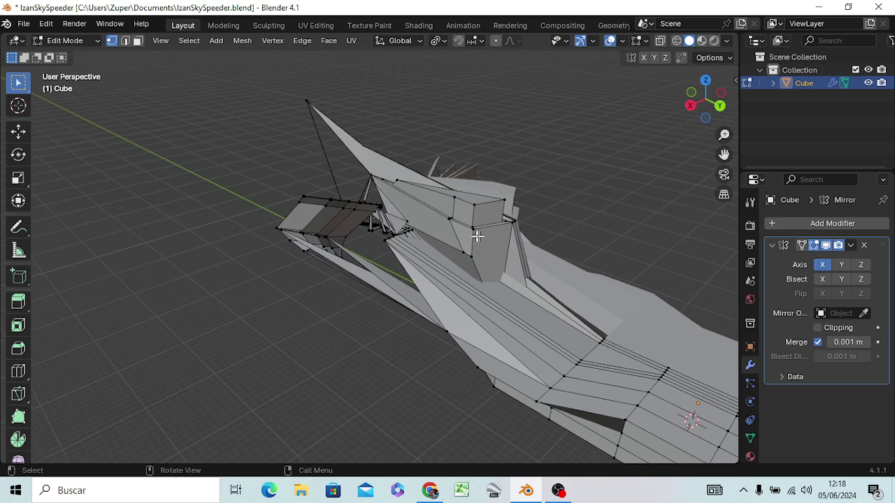
{"action": "left_click", "coordinate": [463, 241], "text": "shift"}
{"action": "left_click", "coordinate": [471, 236]}
{"action": "key", "text": "3"}
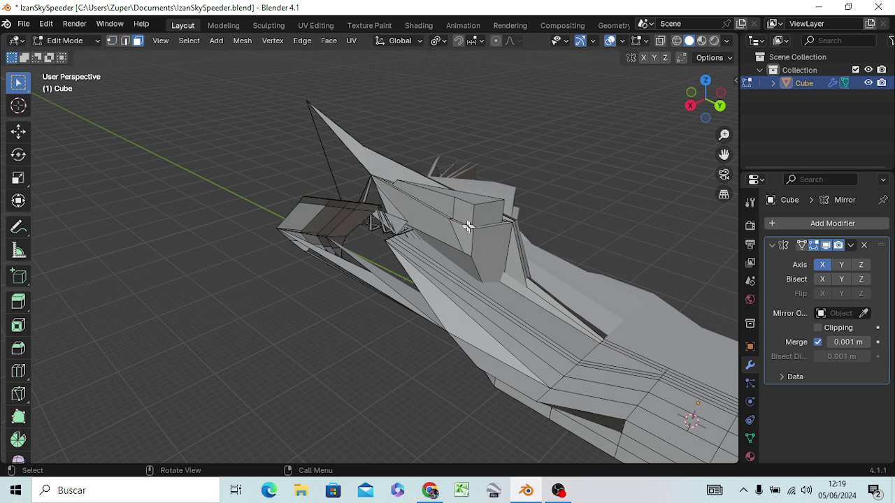
{"action": "left_click", "coordinate": [461, 213]}
{"action": "left_click", "coordinate": [463, 235]}
- From the top view, extrude the angled side face about 5.3 m sideways along X
{"action": "key", "text": "e"}
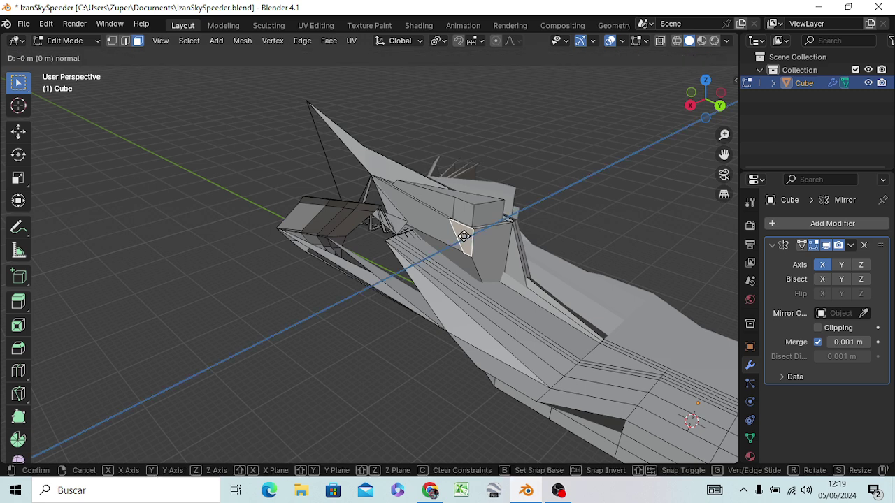
{"action": "key", "text": "x"}
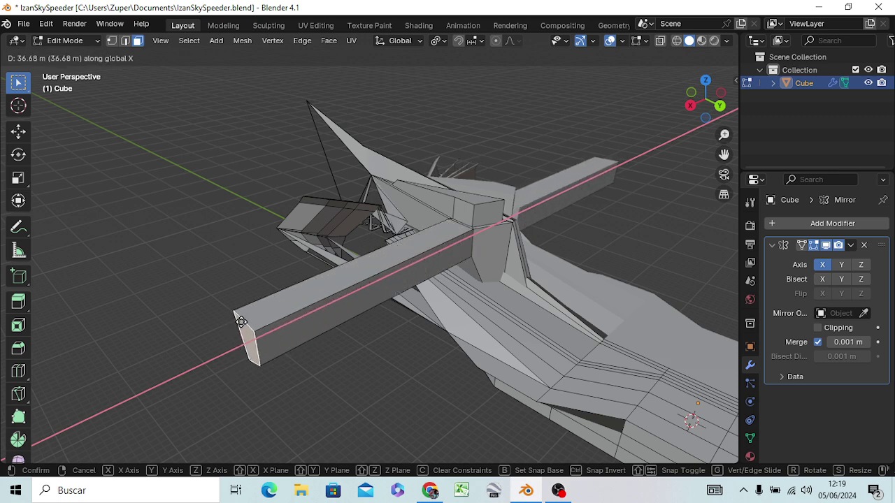
{"action": "key", "text": "Escape"}
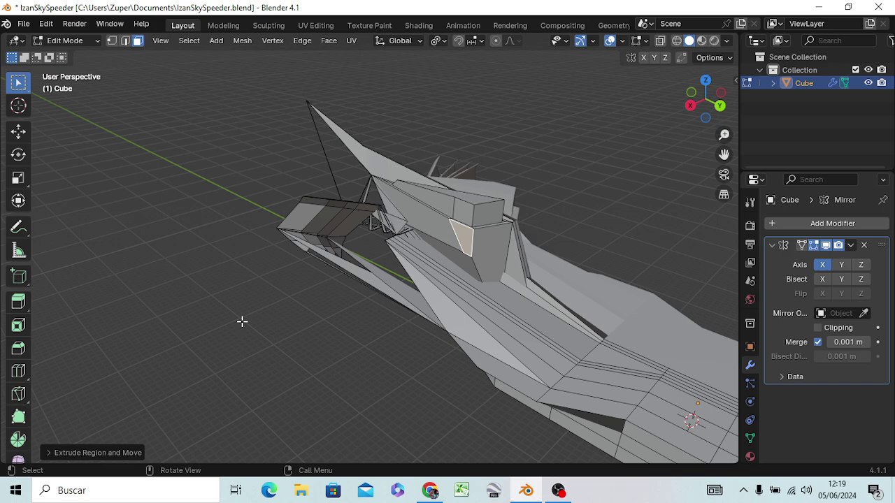
{"action": "key", "text": "KP_1"}
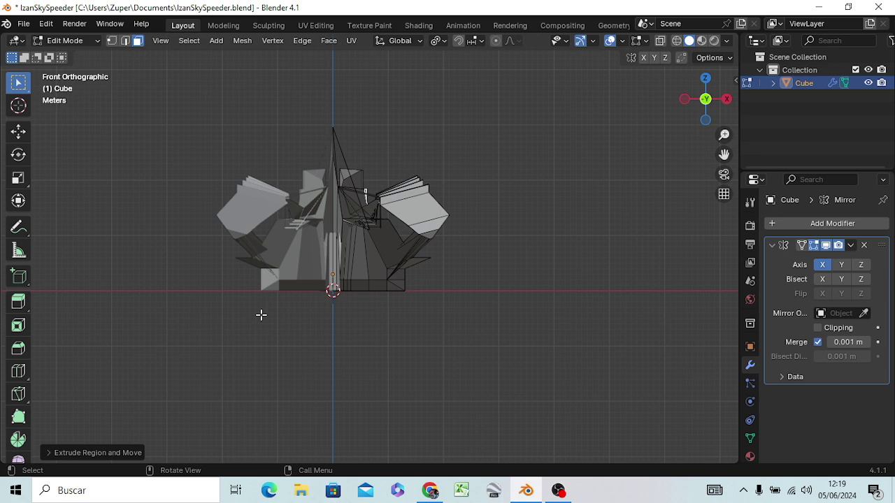
{"action": "key", "text": "KP_7"}
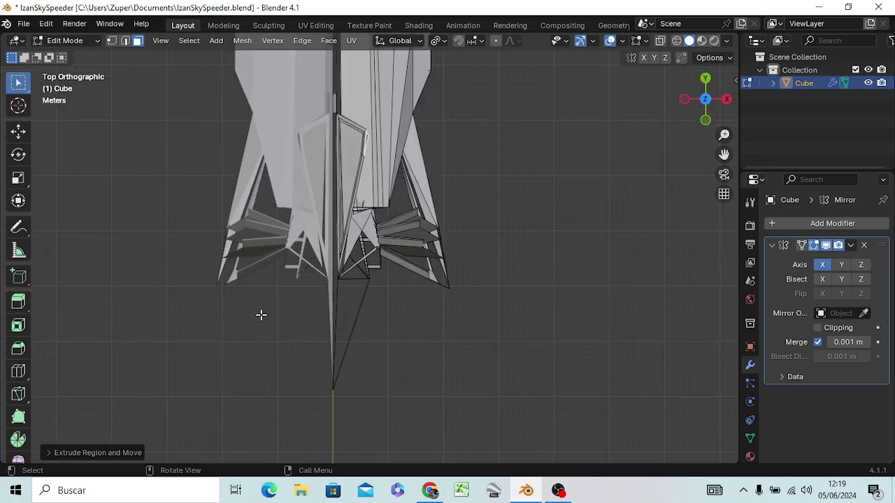
{"action": "scroll", "coordinate": [292, 283], "scroll_direction": "down", "scroll_amount": 3}
{"action": "scroll", "coordinate": [296, 272], "scroll_direction": "down", "scroll_amount": 2}
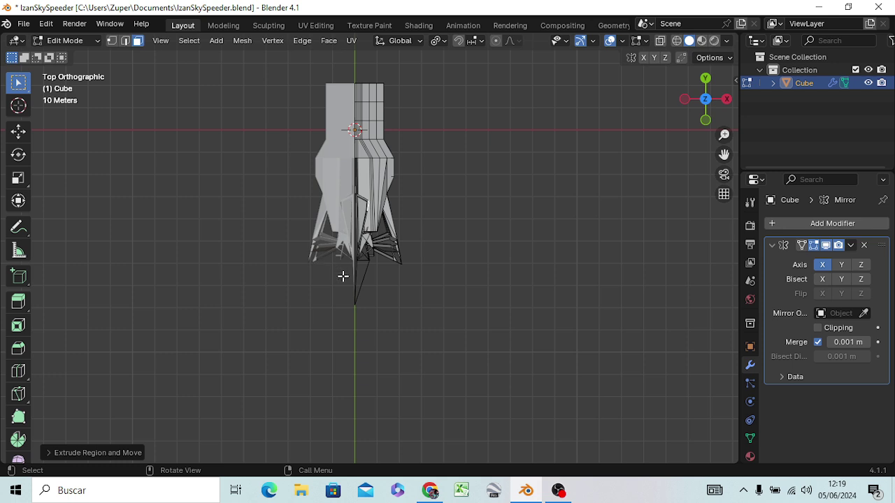
{"action": "key", "text": "e"}
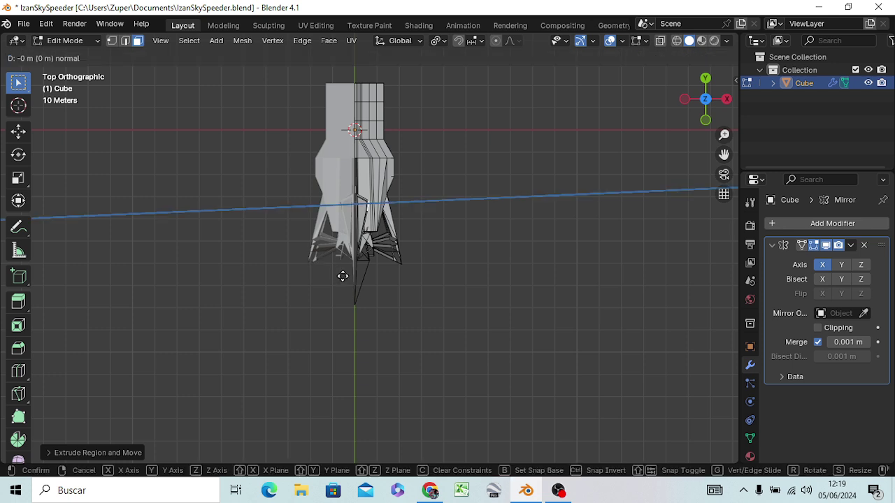
{"action": "key", "text": "x"}
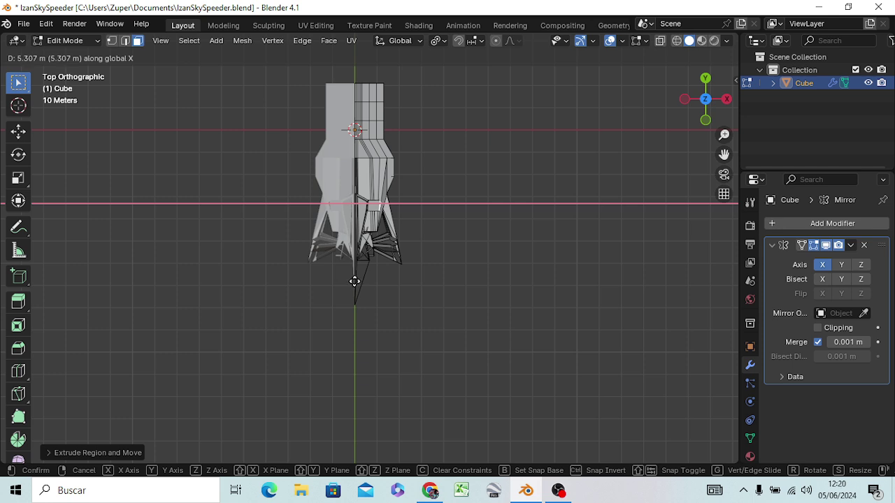
{"action": "left_click", "coordinate": [354, 282]}
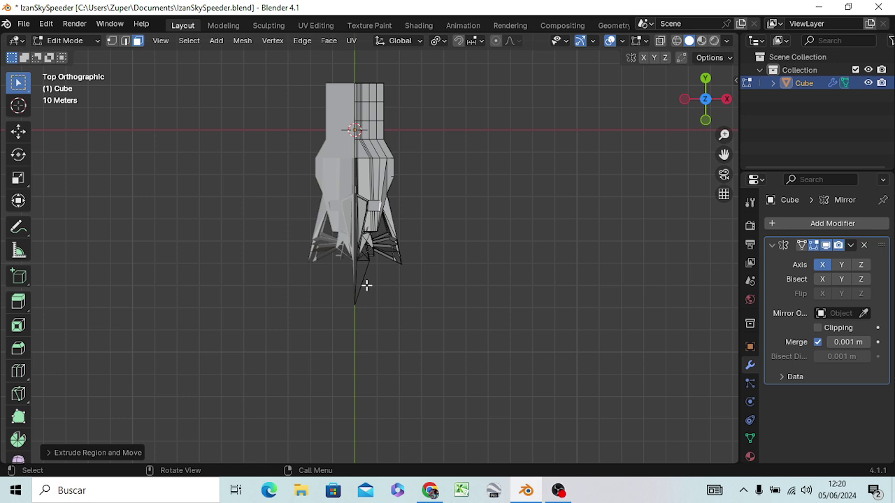
- Extrude the side face a short distance further along X
{"action": "scroll", "coordinate": [361, 261], "scroll_direction": "up", "scroll_amount": 3}
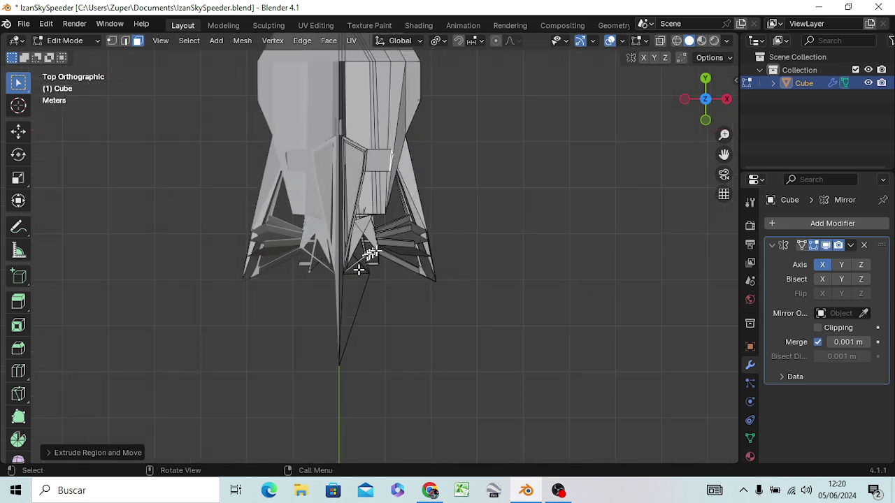
{"action": "scroll", "coordinate": [371, 248], "scroll_direction": "up", "scroll_amount": 3}
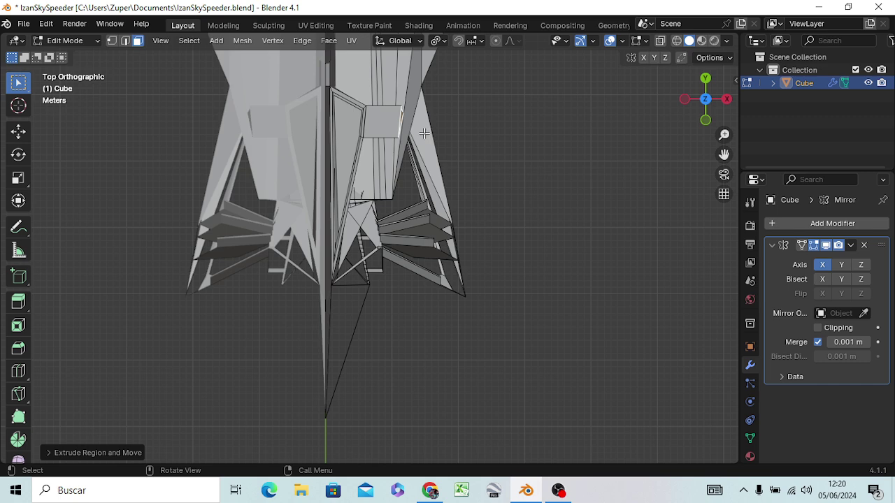
{"action": "key", "text": "e"}
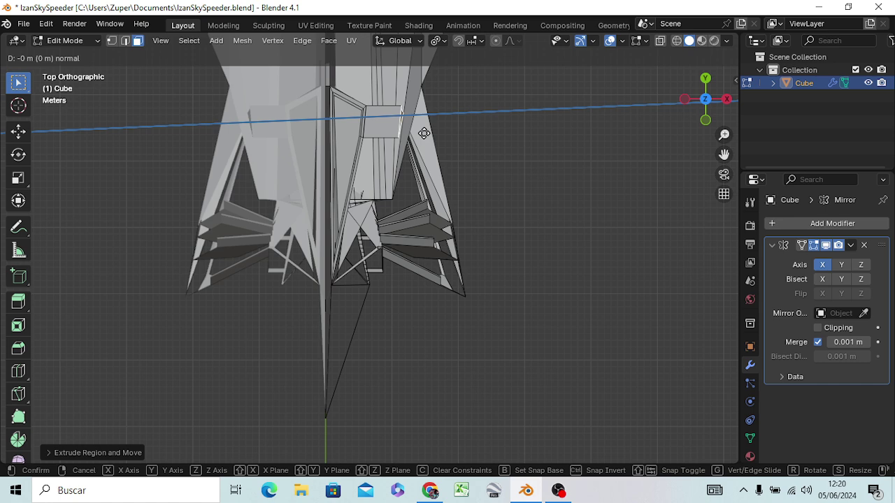
{"action": "key", "text": "x"}
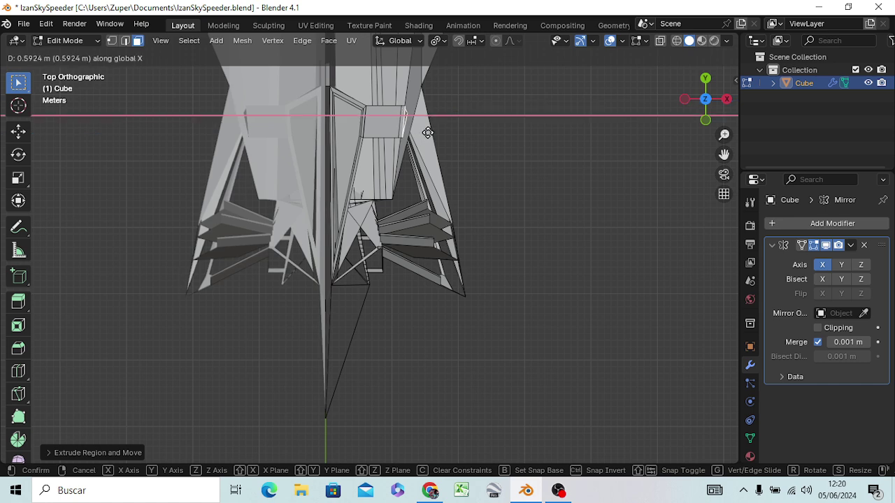
{"action": "left_click", "coordinate": [427, 133]}
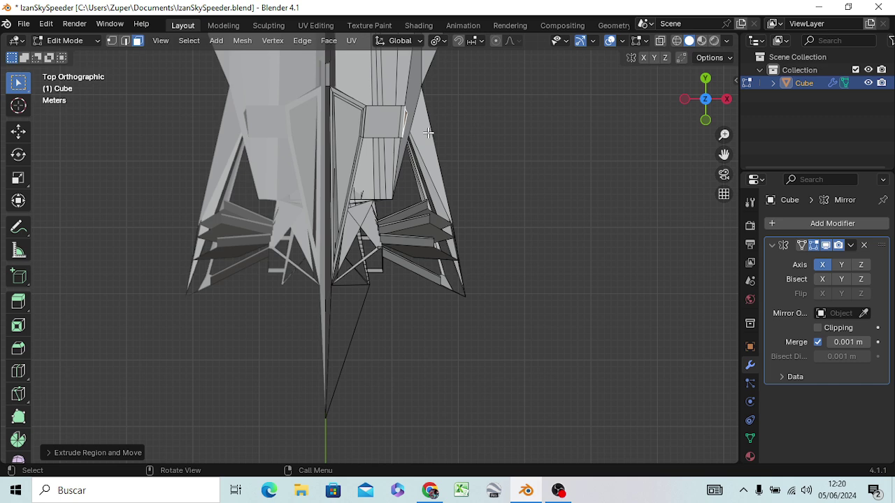
- Scale the face in side view, then extend it about 3.65 m along X from the top view
{"action": "key", "text": "KP_3"}
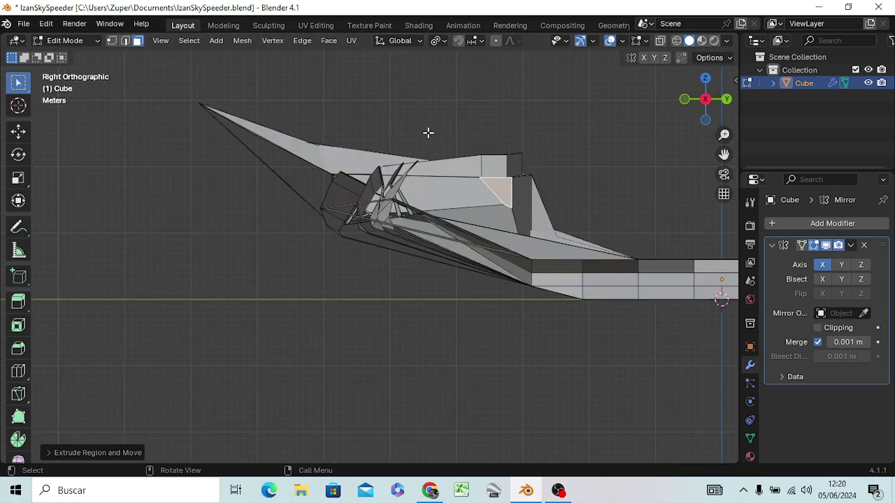
{"action": "key", "text": "s"}
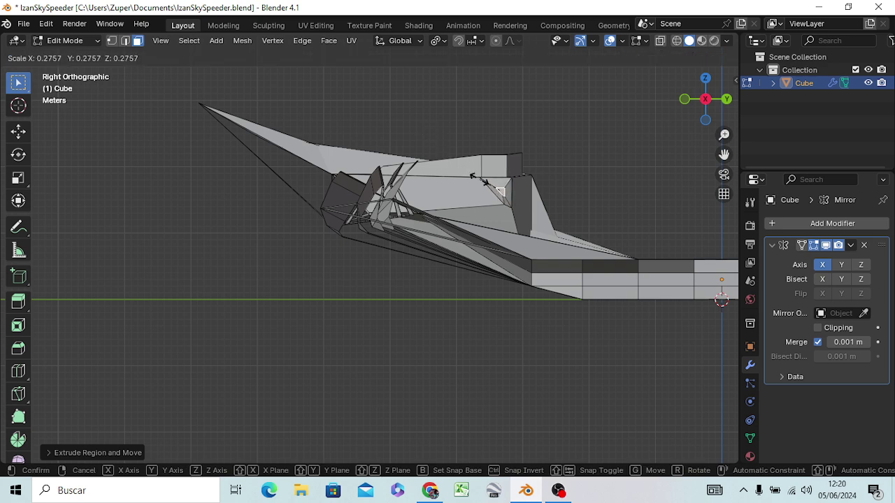
{"action": "left_click", "coordinate": [487, 183]}
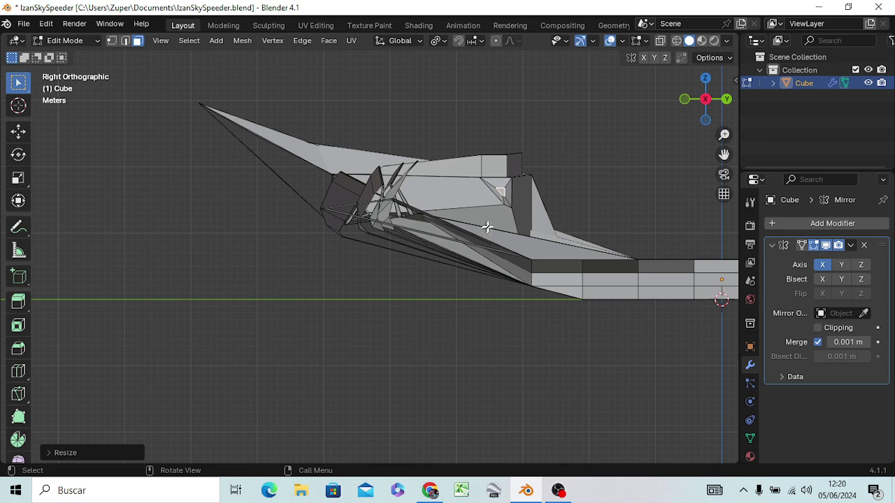
{"action": "key", "text": "KP_7"}
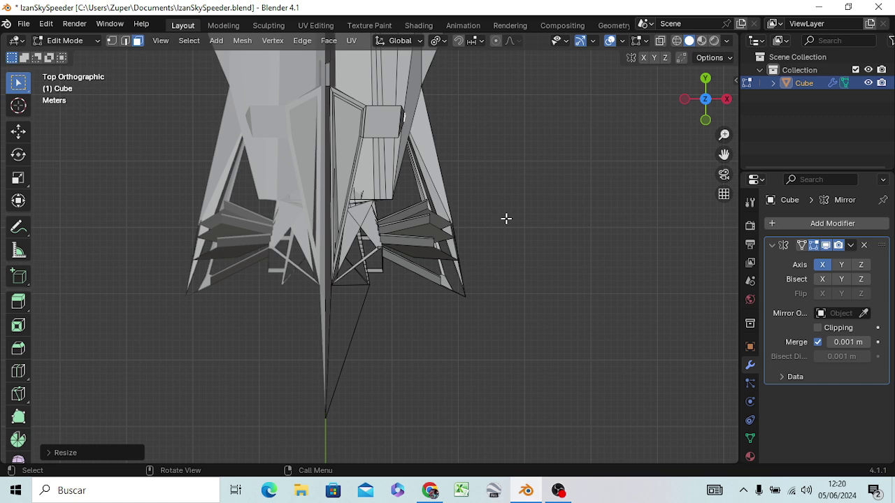
{"action": "key", "text": "g"}
{"action": "key", "text": "z"}
{"action": "key", "text": "z"}
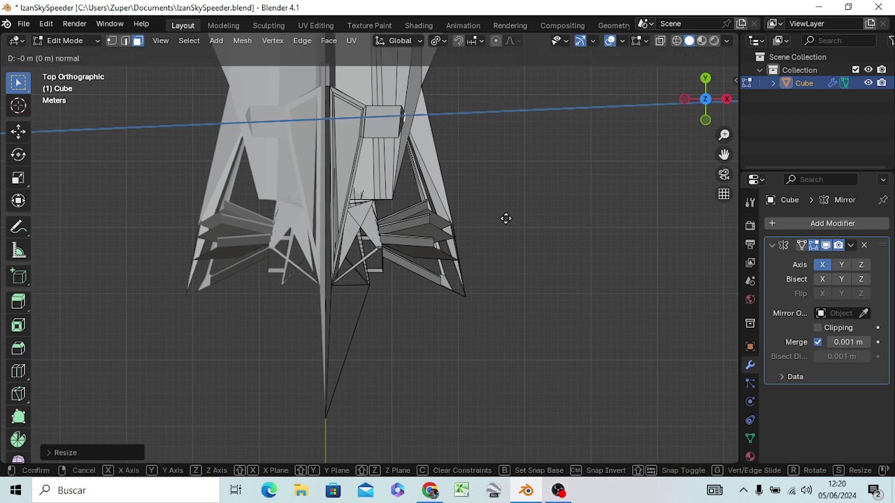
{"action": "key", "text": "x"}
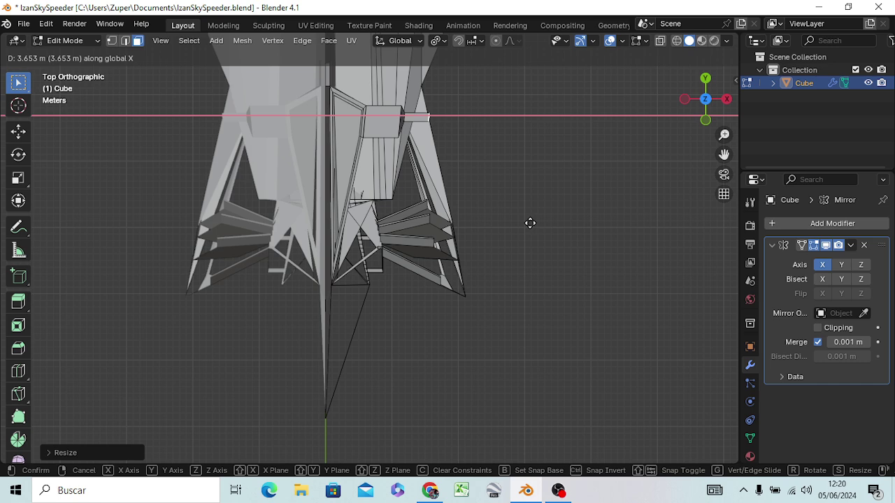
{"action": "left_click", "coordinate": [530, 223]}
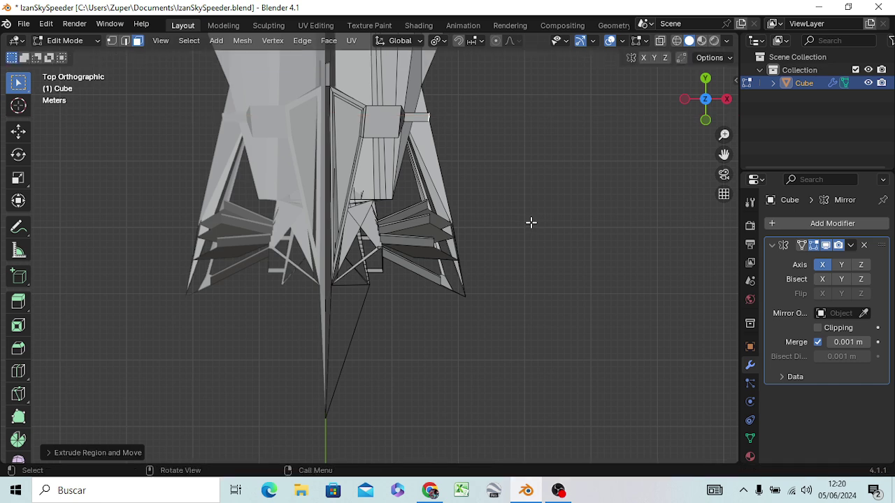
- From the front view, extrude the spar end face about 33 m along X into a long thin arm
{"action": "key", "text": "KP_1"}
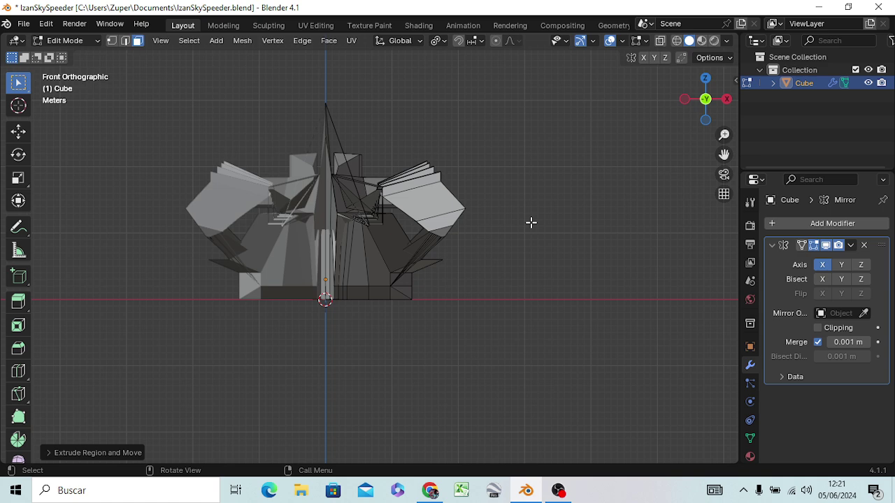
{"action": "key", "text": "e"}
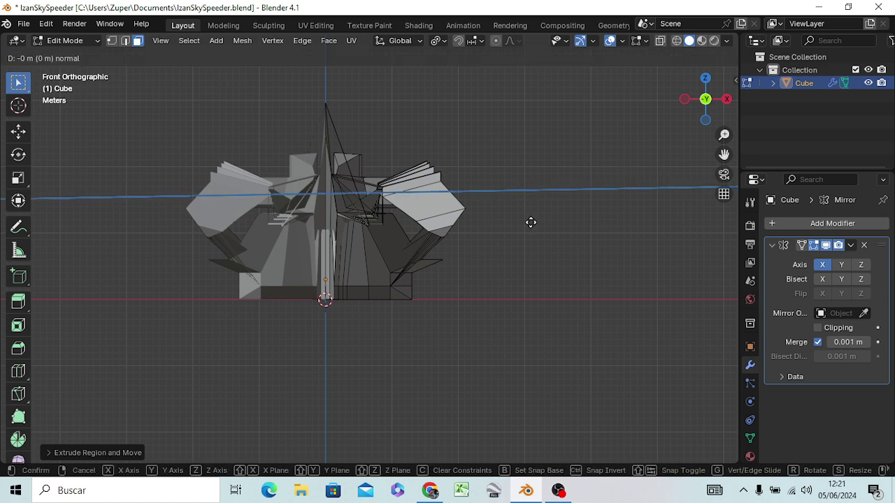
{"action": "key", "text": "x"}
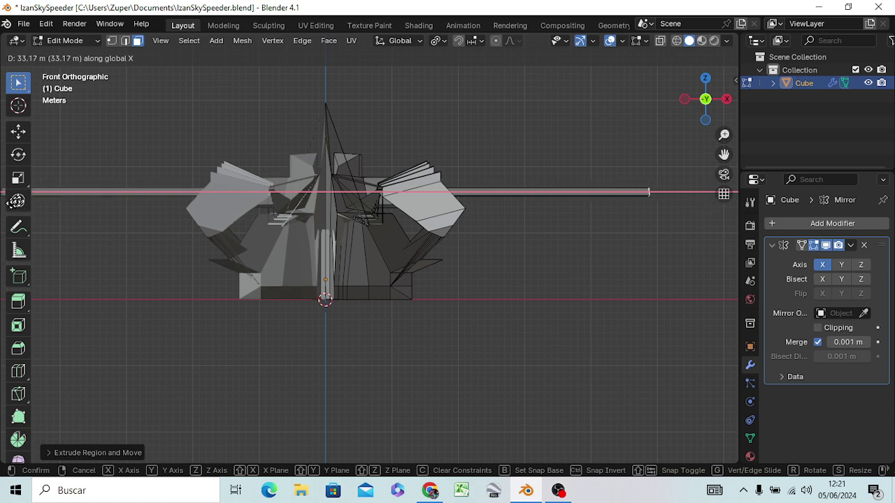
{"action": "left_click", "coordinate": [19, 200]}
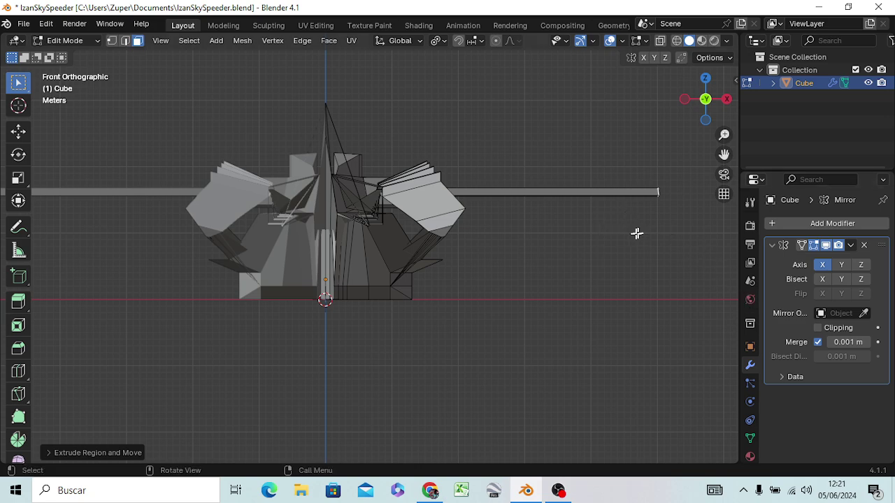
{"action": "mouse_move", "coordinate": [619, 240]}
{"action": "middle_mouse_down"}
{"action": "mouse_move", "coordinate": [616, 250]}
{"action": "mouse_move", "coordinate": [501, 286]}
{"action": "mouse_move", "coordinate": [535, 252]}
{"action": "mouse_move", "coordinate": [543, 226]}
{"action": "mouse_move", "coordinate": [583, 305]}
{"action": "mouse_move", "coordinate": [529, 339]}
{"action": "mouse_move", "coordinate": [488, 263]}
{"action": "mouse_move", "coordinate": [356, 252]}
{"action": "mouse_move", "coordinate": [365, 230]}
{"action": "mouse_move", "coordinate": [451, 258]}
{"action": "mouse_move", "coordinate": [447, 240]}
{"action": "mouse_move", "coordinate": [491, 270]}
{"action": "middle_mouse_up"}
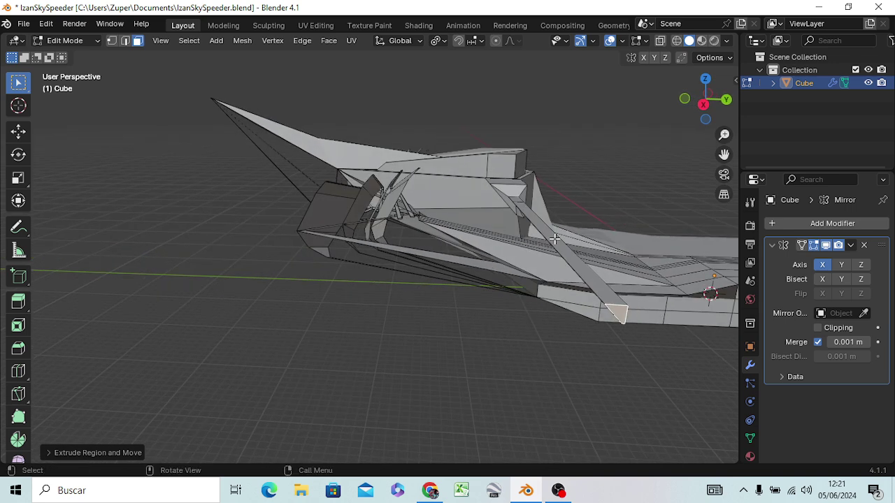
- Select the long spar strip face and orbit and zoom to frame it
{"action": "left_click", "coordinate": [553, 247]}
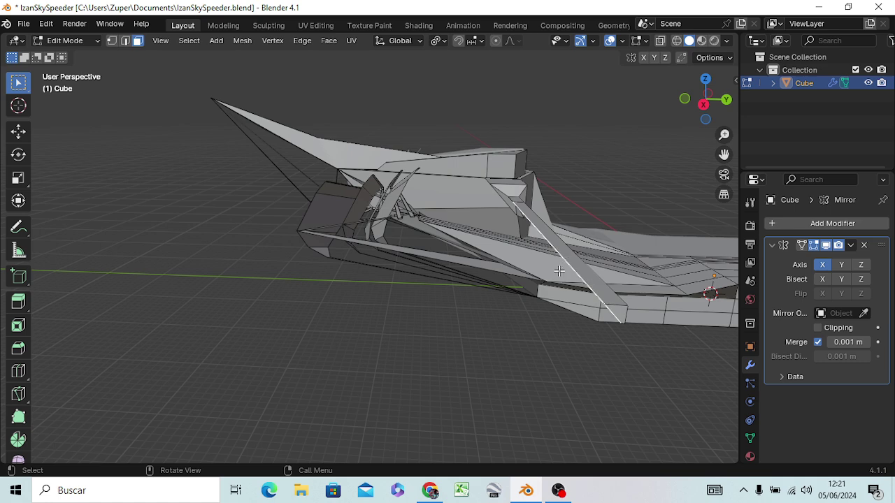
{"action": "key", "text": "KP_1"}
{"action": "key", "text": "KP_3"}
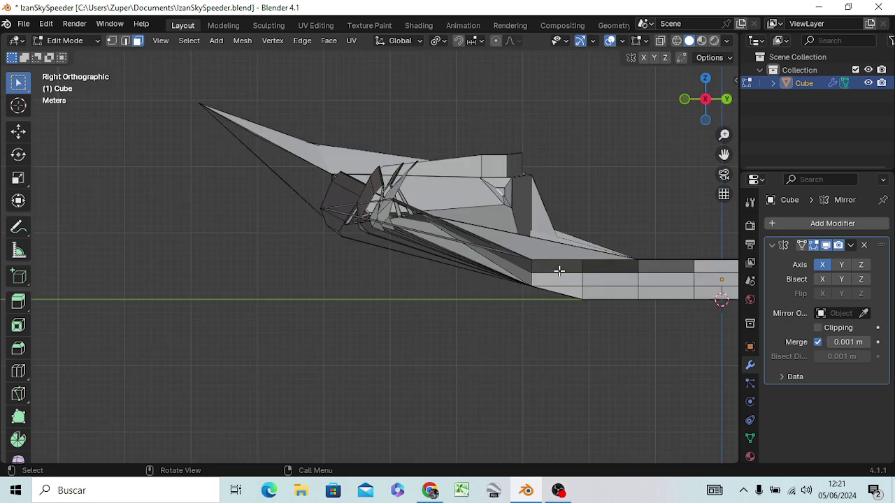
{"action": "scroll", "coordinate": [369, 210], "scroll_direction": "up", "scroll_amount": 1}
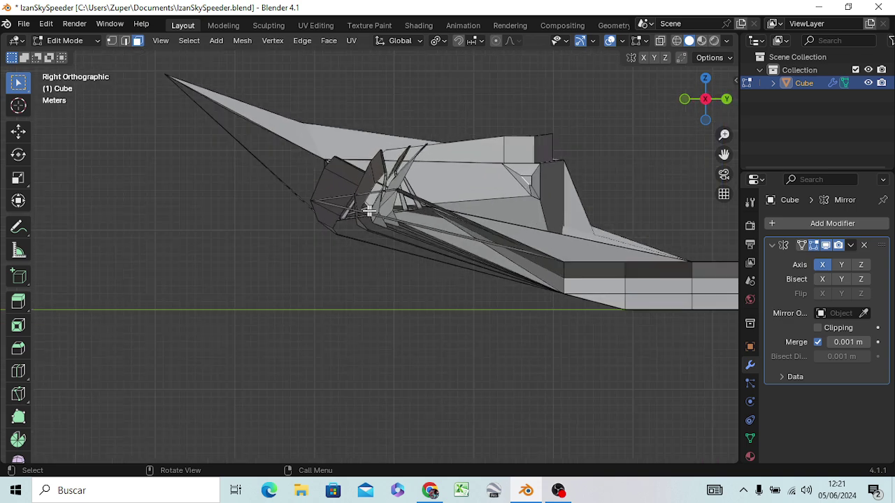
{"action": "scroll", "coordinate": [369, 209], "scroll_direction": "down", "scroll_amount": 4}
{"action": "scroll", "coordinate": [368, 209], "scroll_direction": "down", "scroll_amount": 1}
{"action": "scroll", "coordinate": [368, 210], "scroll_direction": "up", "scroll_amount": 1}
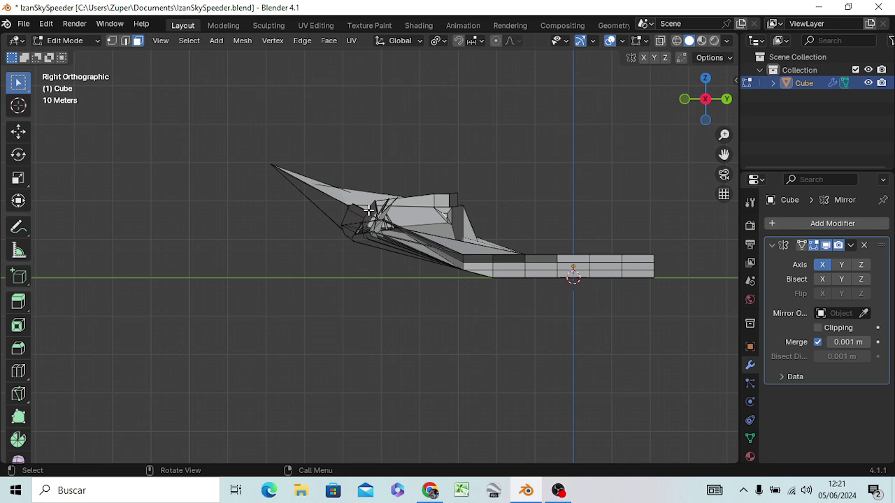
{"action": "middle_click_drag", "start_coordinate": [368, 210], "coordinate": [470, 276]}
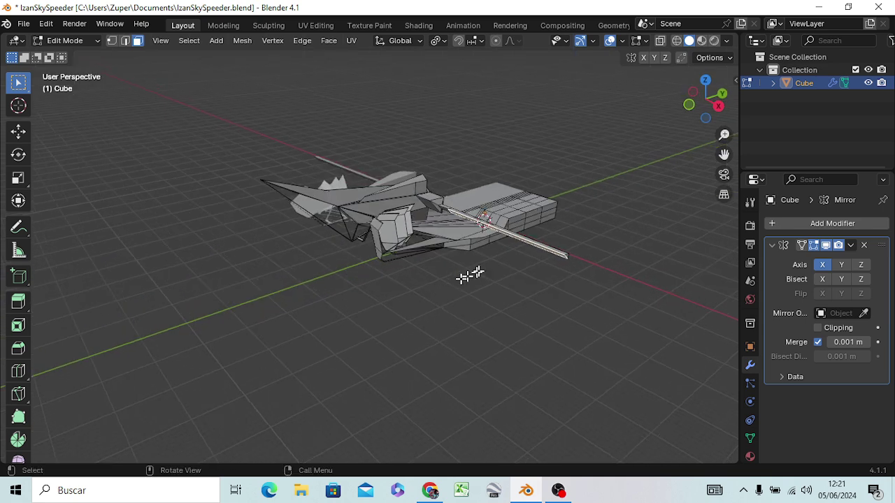
{"action": "scroll", "coordinate": [482, 265], "scroll_direction": "up", "scroll_amount": 2}
{"action": "scroll", "coordinate": [497, 250], "scroll_direction": "up", "scroll_amount": 3}
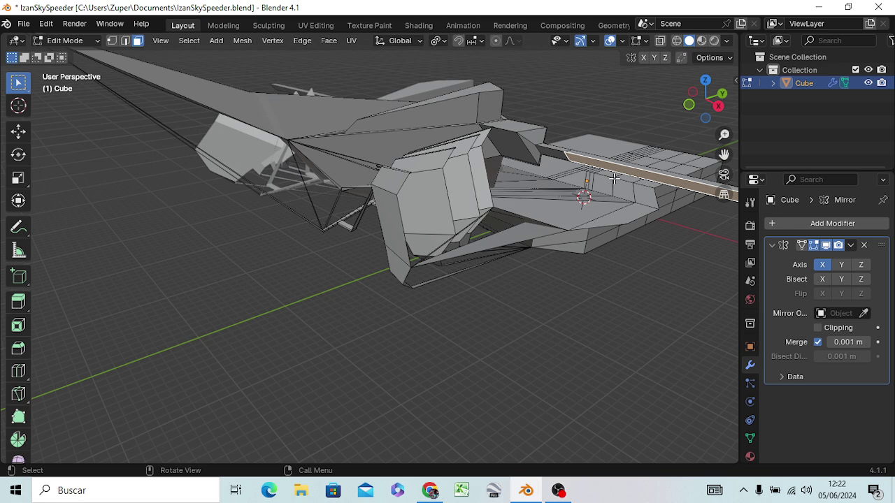
- Scale the spar strip up to about 1.07, then switch to edge mode and deselect all
{"action": "key", "text": "s"}
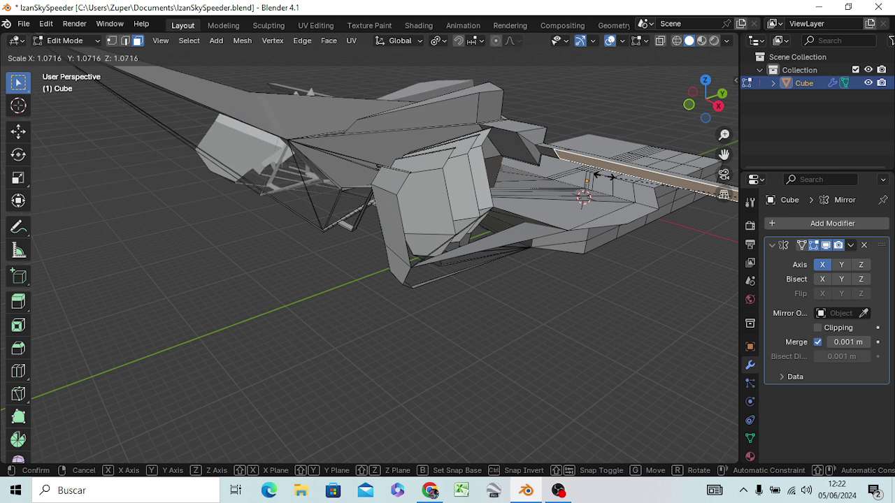
{"action": "left_click", "coordinate": [604, 177]}
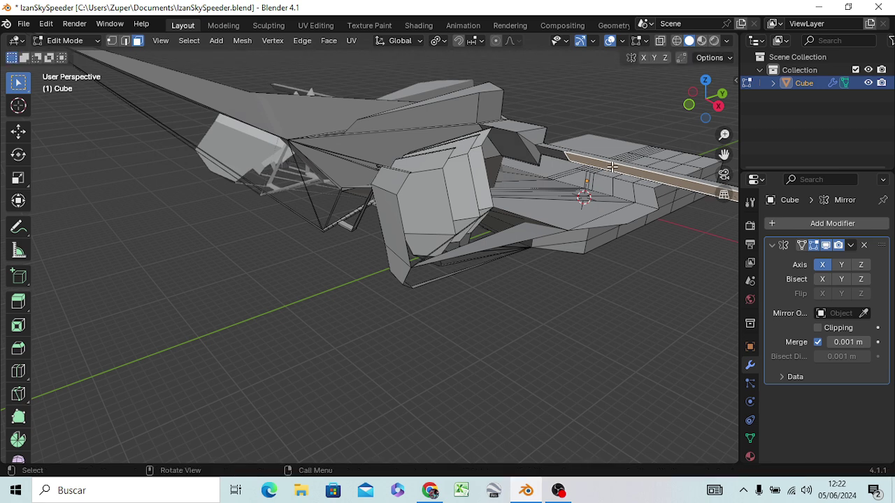
{"action": "key", "text": "2"}
{"action": "key", "text": "alt+a"}
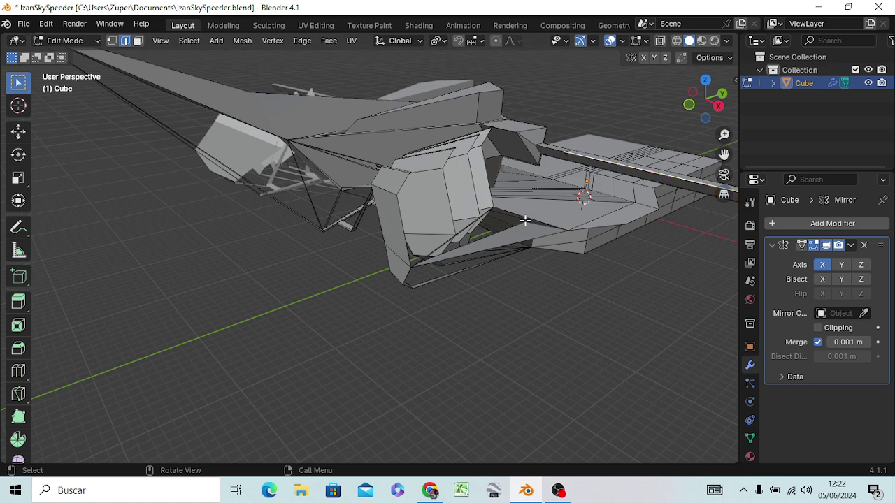
{"action": "key", "text": "KP_3"}
{"action": "scroll", "coordinate": [398, 257], "scroll_direction": "down", "scroll_amount": 6}
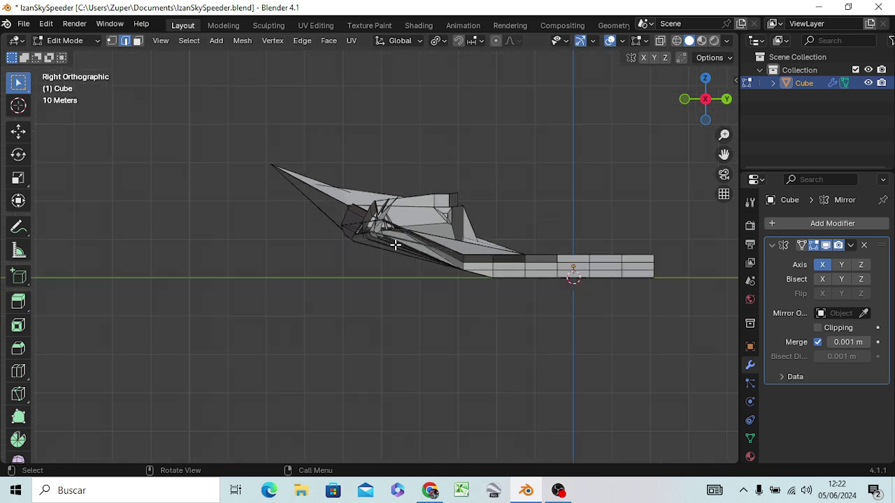
{"action": "key", "text": "g"}
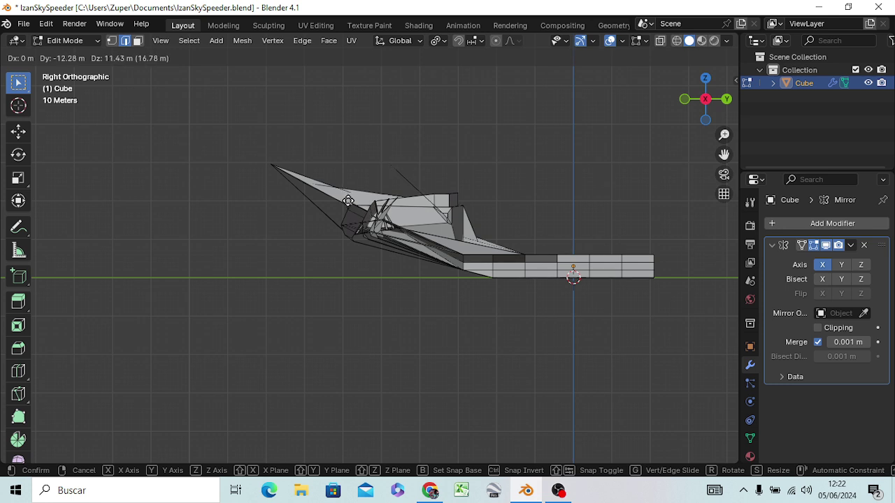
{"action": "left_click", "coordinate": [348, 201]}
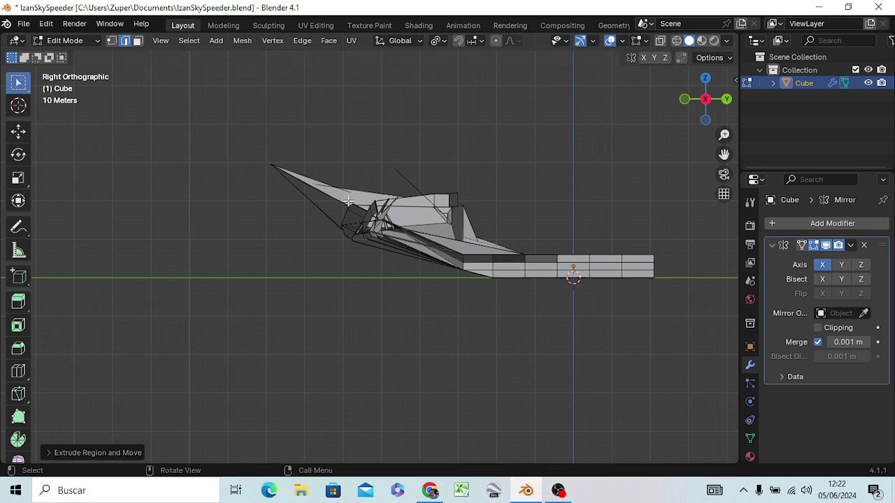
{"action": "key", "text": "g"}
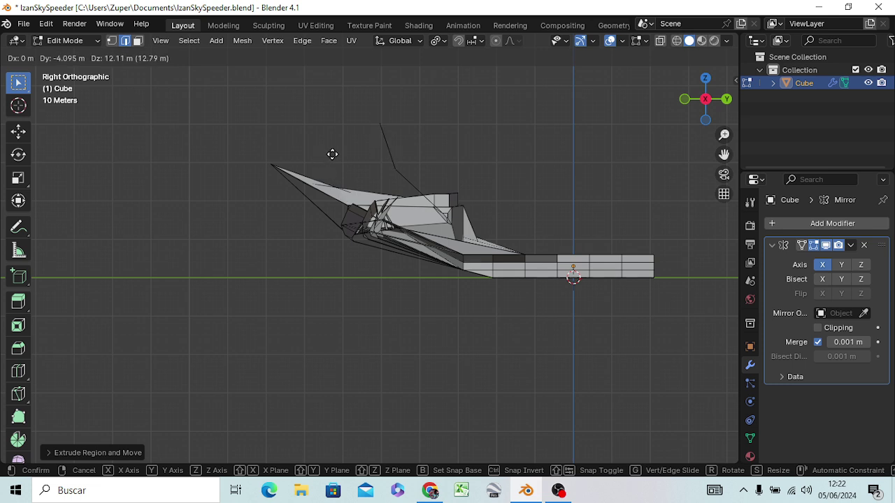
{"action": "left_click", "coordinate": [335, 154]}
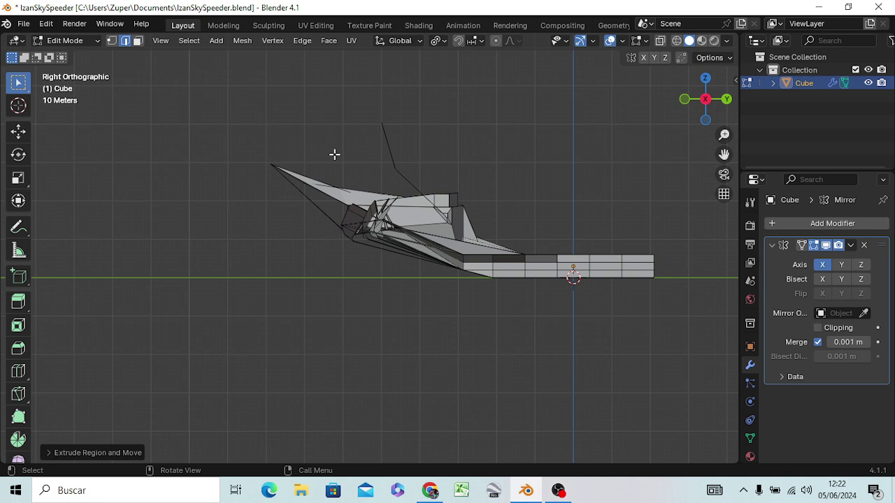
{"action": "key", "text": "g"}
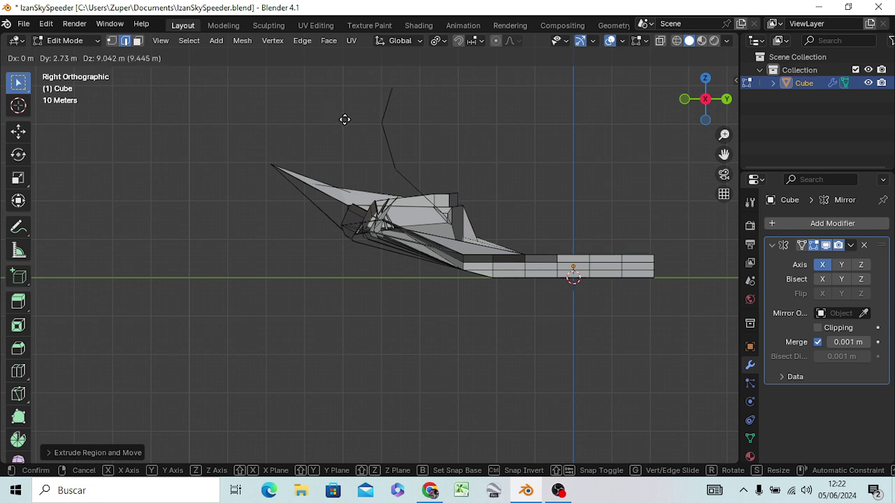
{"action": "left_click", "coordinate": [344, 119]}
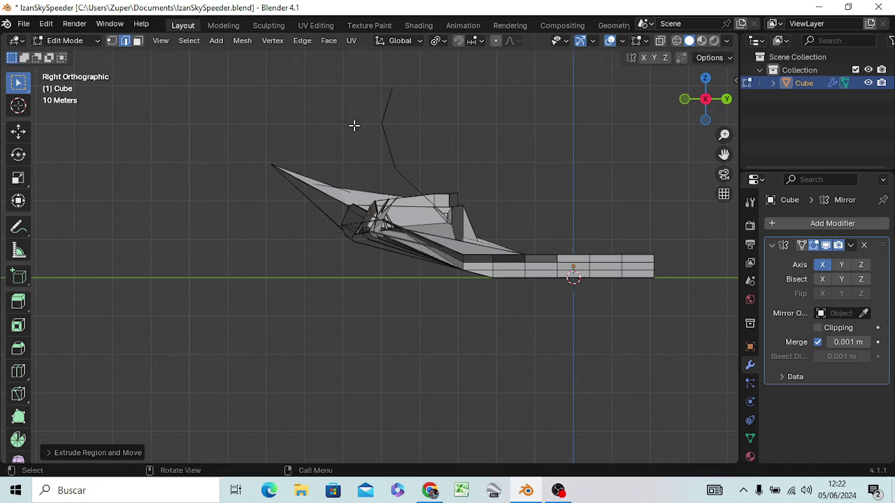
{"action": "key", "text": "e"}
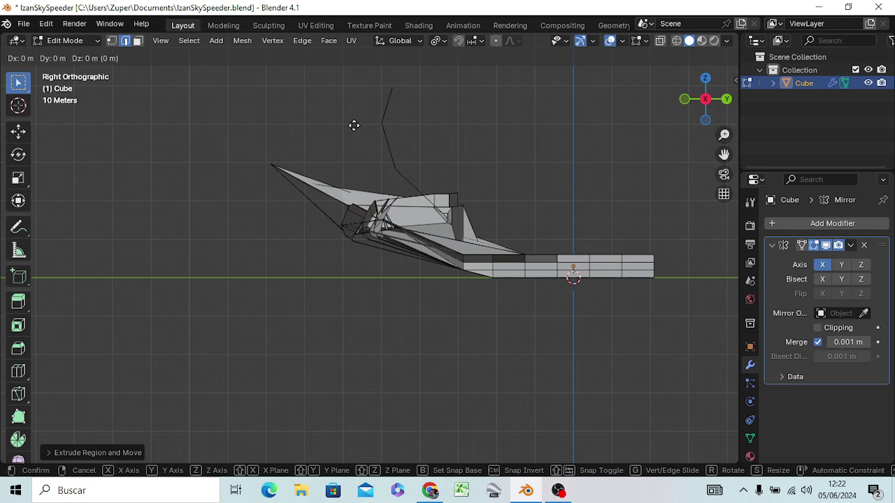
{"action": "key", "text": "Escape"}
{"action": "key", "text": "ctrl+z"}
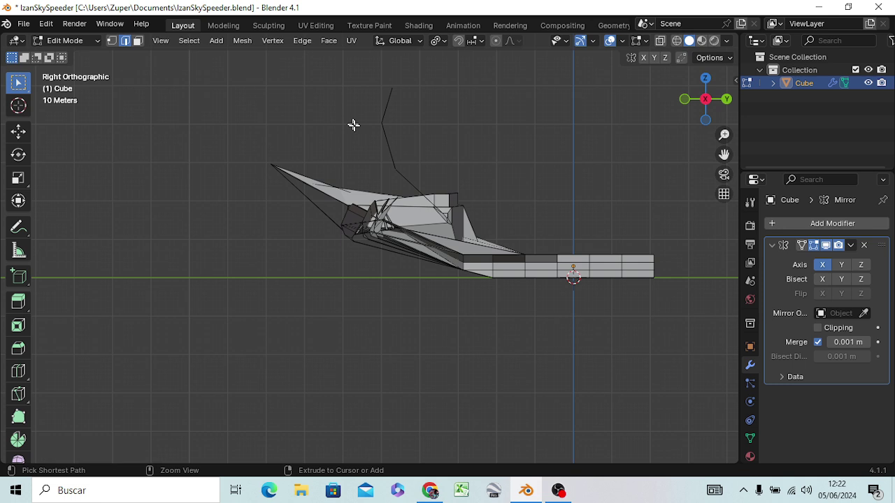
{"action": "key", "text": "ctrl+z"}
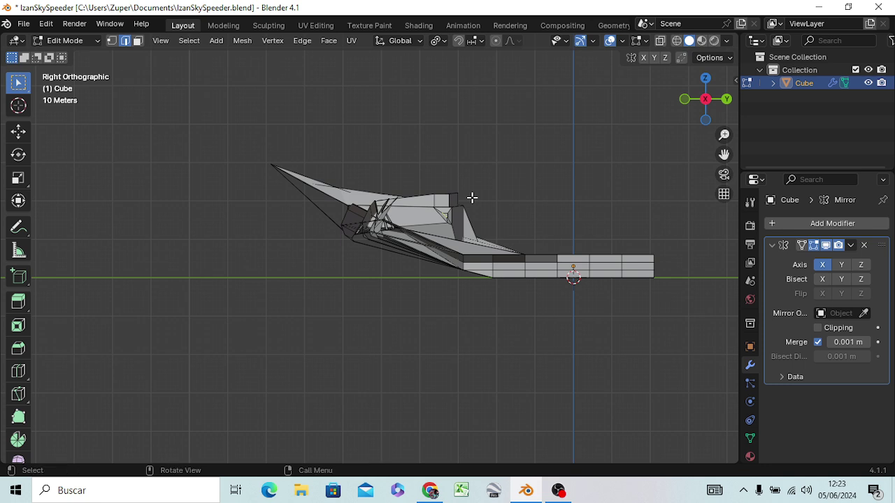
- Extrude the spar edges about 10 m outward and 19.6 m up into slanted wing panels
{"action": "key", "text": "KP_1"}
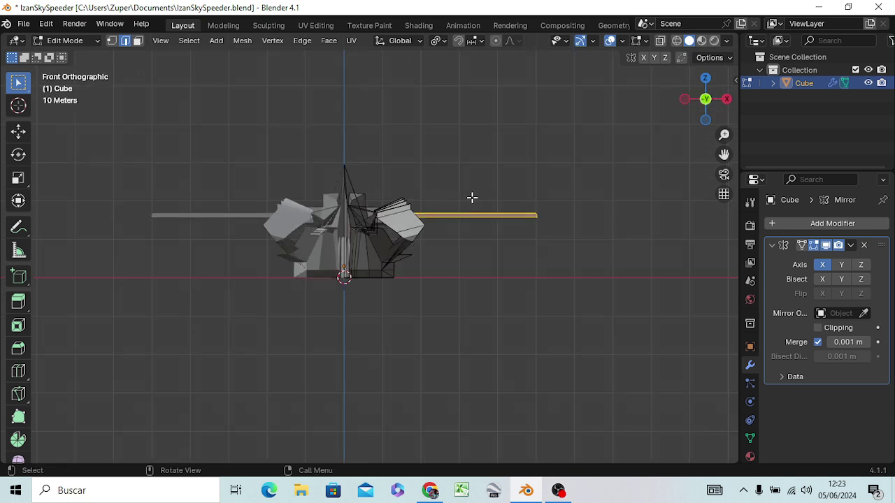
{"action": "left_click", "coordinate": [515, 214], "text": "shift"}
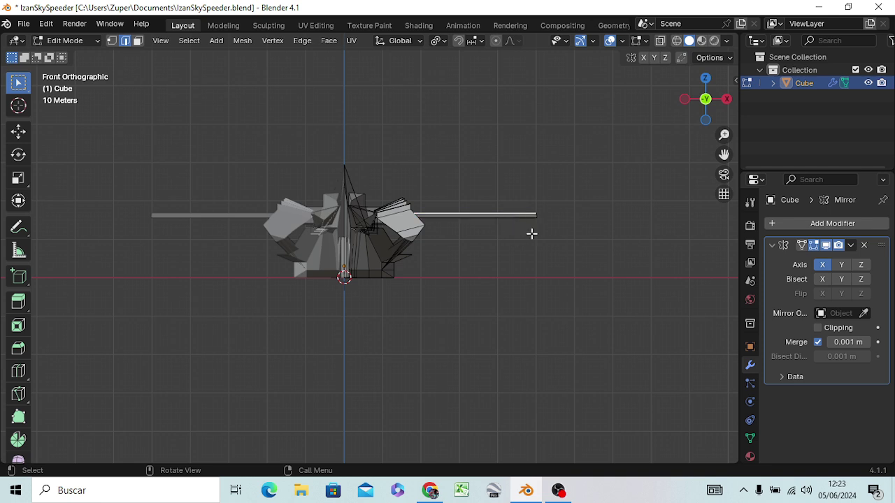
{"action": "key", "text": "g"}
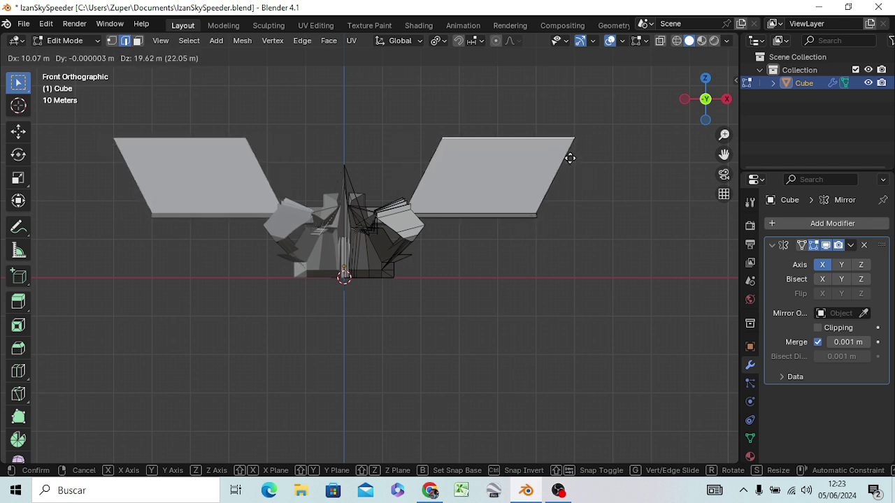
{"action": "left_click", "coordinate": [570, 158]}
{"action": "middle_click_drag", "start_coordinate": [603, 202], "coordinate": [605, 203]}
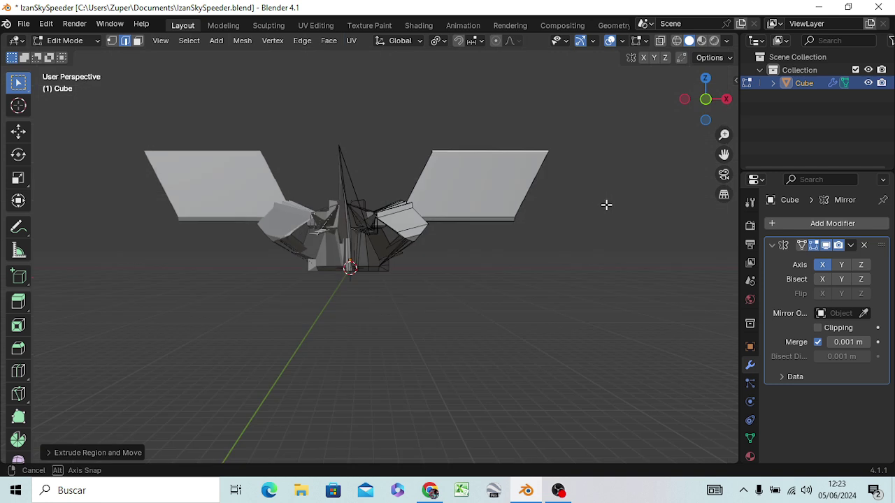
{"action": "key", "text": "KP_3"}
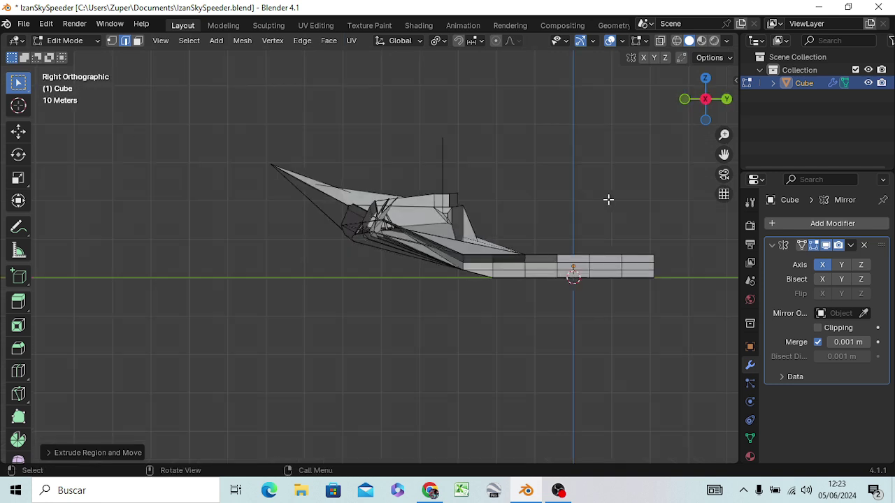
- Slide the wing top edges along Y to sweep the wing panels
{"action": "key", "text": "g"}
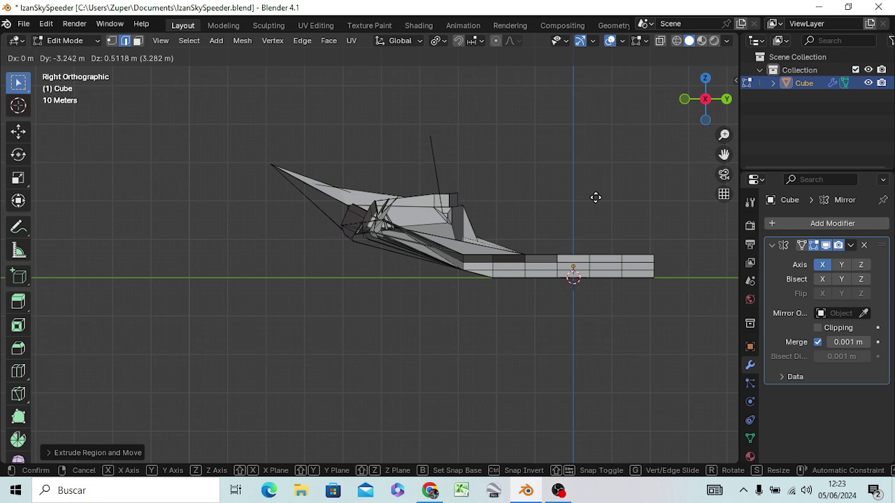
{"action": "key", "text": "y"}
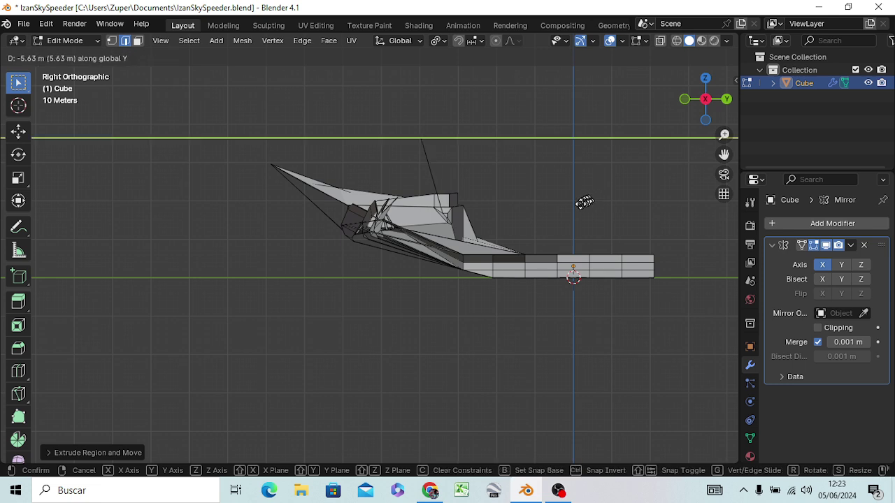
{"action": "left_click", "coordinate": [545, 211]}
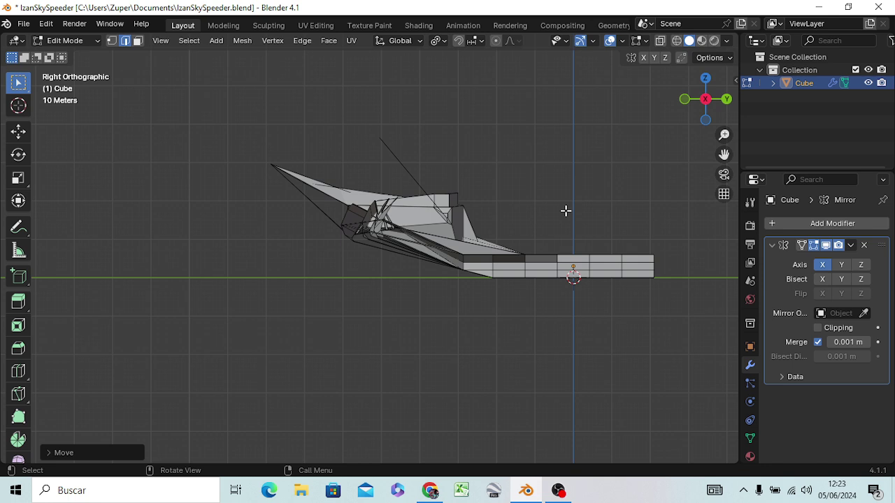
{"action": "key", "text": "KP_1"}
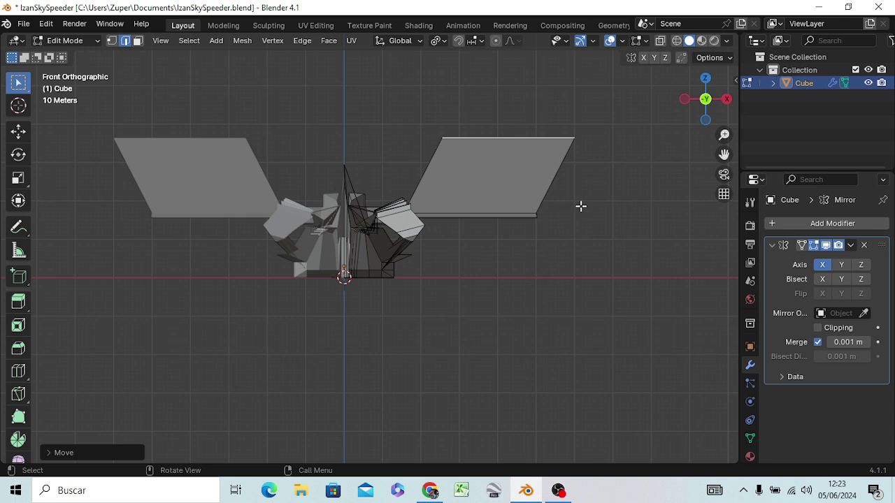
- Scale the wing top edges outward along X so both wings flare, and orbit to inspect them
{"action": "key", "text": "s"}
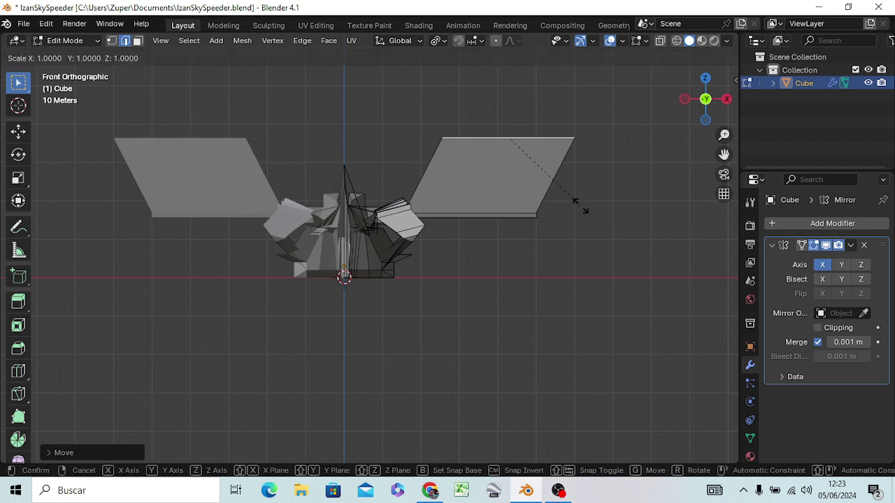
{"action": "key", "text": "x"}
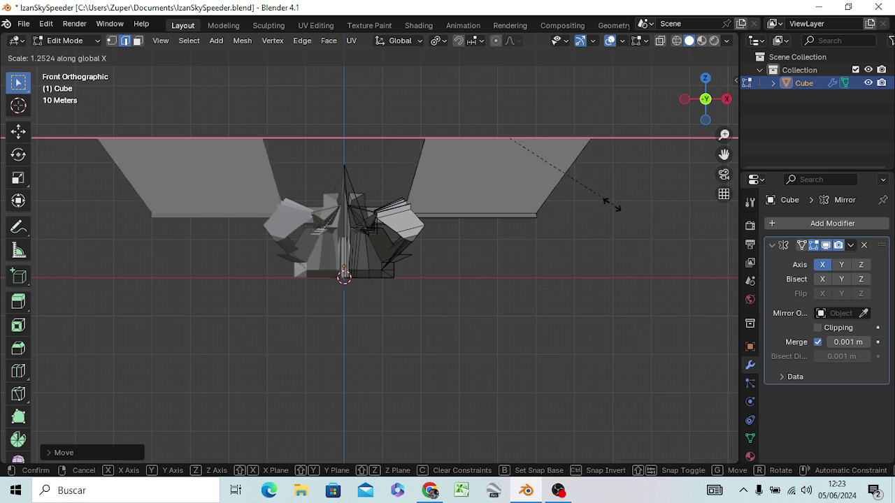
{"action": "left_click", "coordinate": [629, 203]}
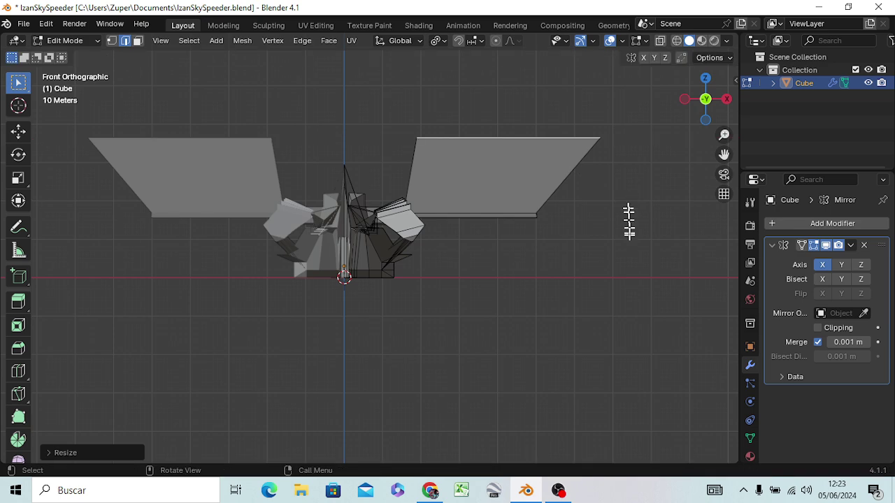
{"action": "mouse_move", "coordinate": [577, 305]}
{"action": "middle_mouse_down"}
{"action": "mouse_move", "coordinate": [523, 333]}
{"action": "mouse_move", "coordinate": [523, 308]}
{"action": "middle_mouse_up"}
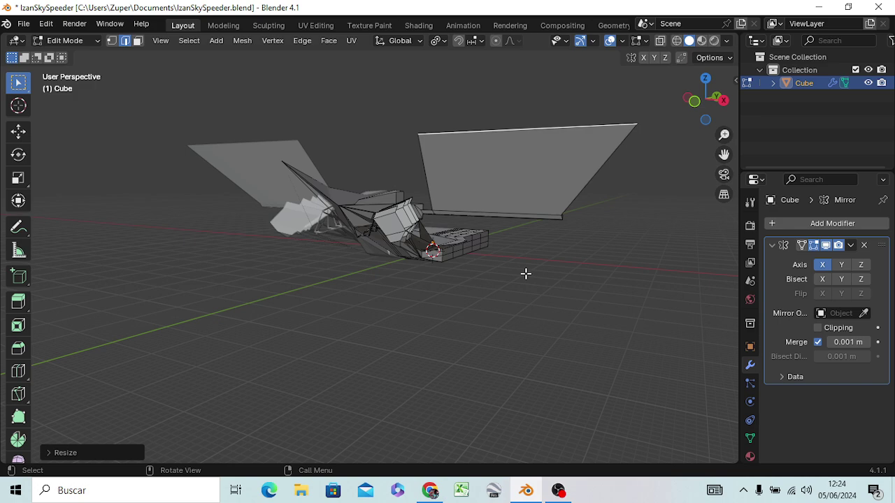
{"action": "scroll", "coordinate": [509, 295], "scroll_direction": "down", "scroll_amount": 3}
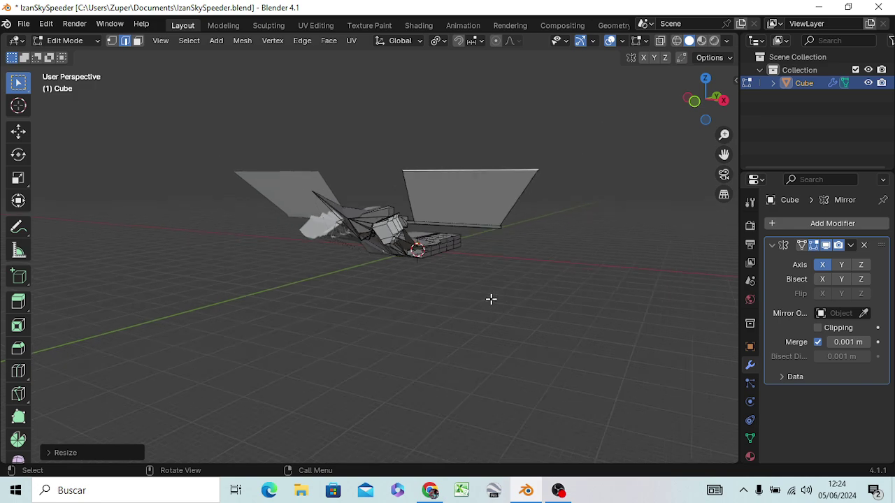
{"action": "scroll", "coordinate": [490, 294], "scroll_direction": "down", "scroll_amount": 2}
{"action": "mouse_move", "coordinate": [461, 283]}
{"action": "middle_mouse_down"}
{"action": "mouse_move", "coordinate": [467, 233]}
{"action": "mouse_move", "coordinate": [489, 240]}
{"action": "middle_mouse_up"}
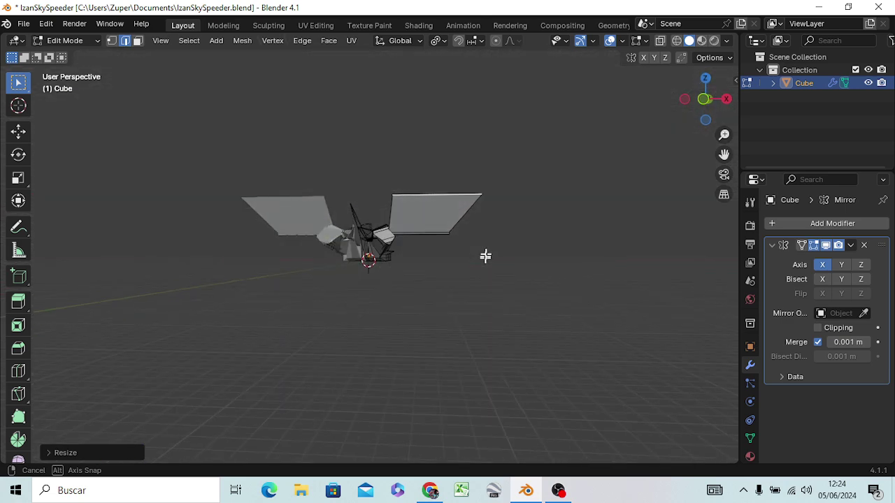
{"action": "middle_click_drag", "start_coordinate": [489, 240], "coordinate": [485, 256]}
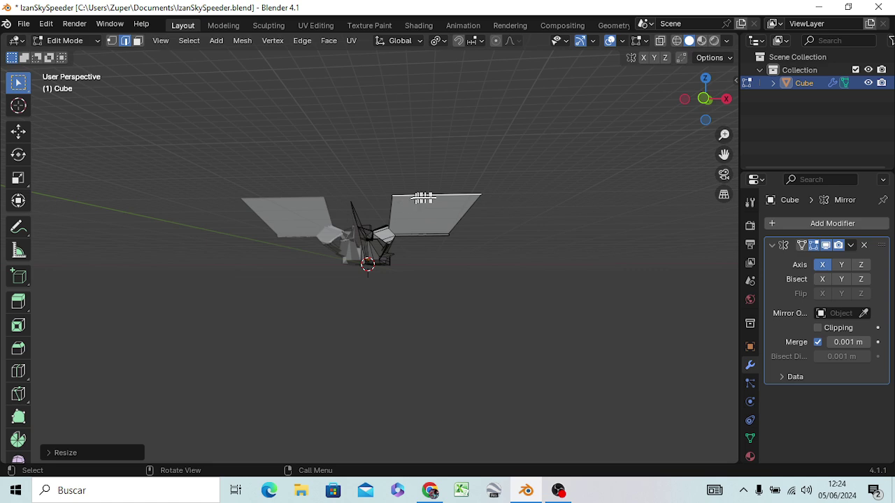
{"action": "key", "text": "KP_1"}
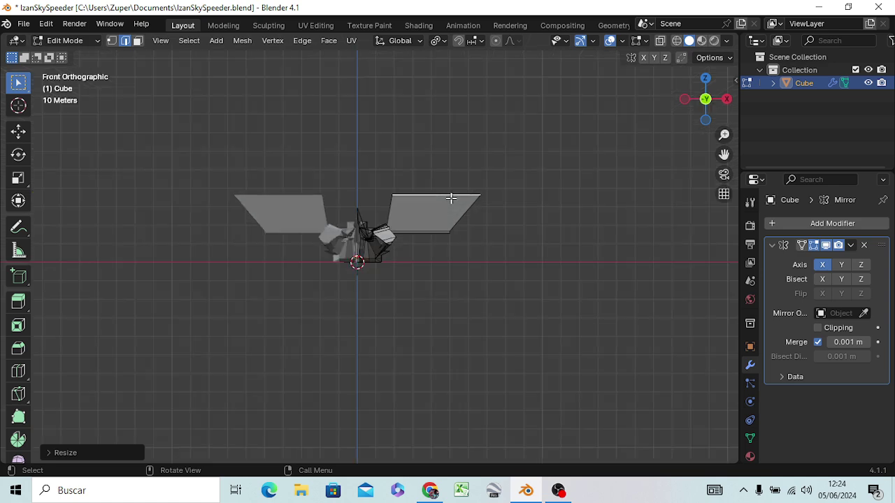
- Extrude the wing tops straight up along Z into tall fin sections
{"action": "key", "text": "g"}
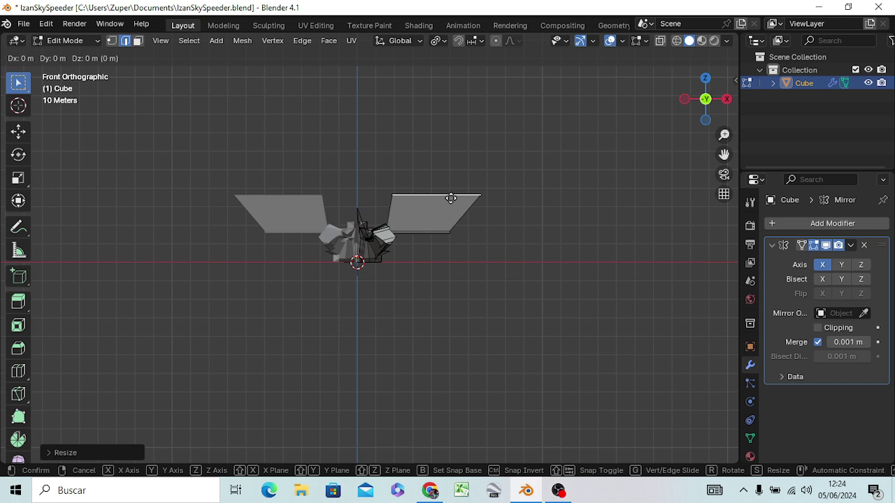
{"action": "key", "text": "z"}
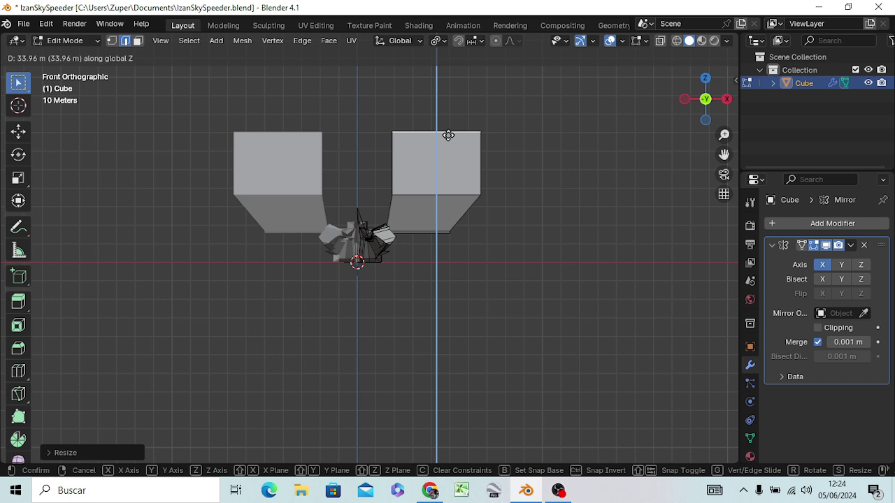
{"action": "left_click", "coordinate": [448, 135]}
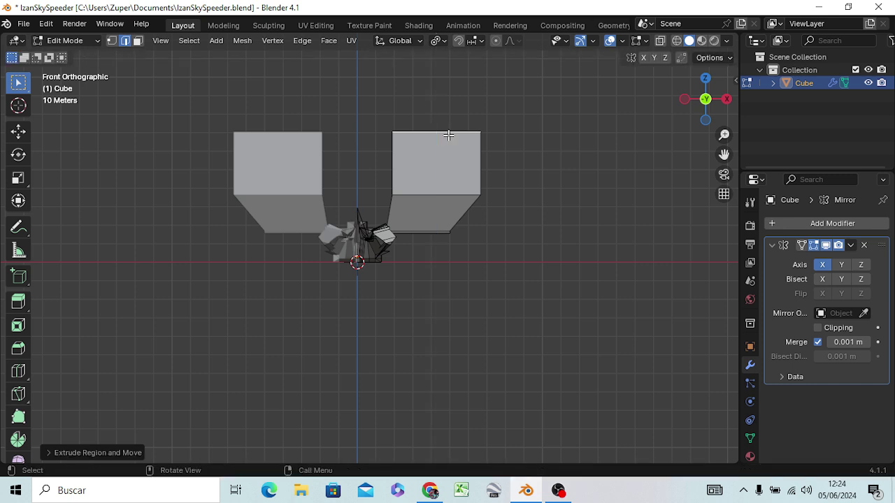
- Scale each fin's top edge to about 0.68 so the fins taper upward
{"action": "left_click", "coordinate": [415, 195]}
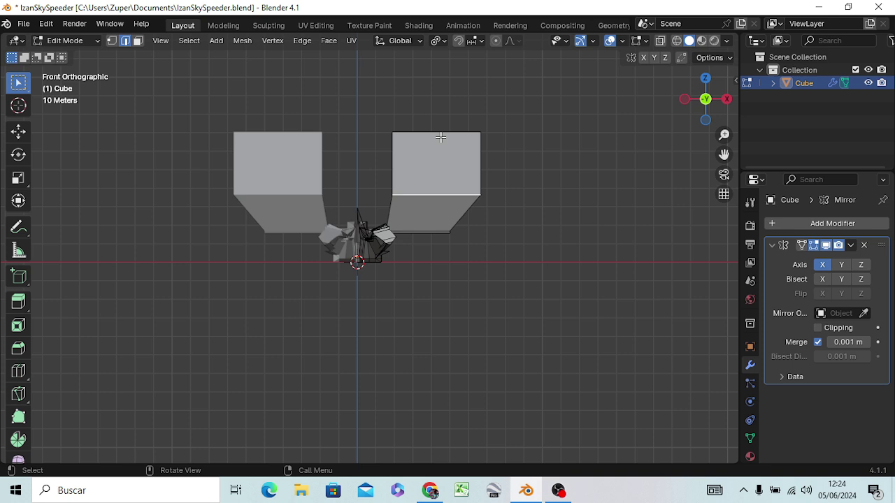
{"action": "left_click", "coordinate": [438, 136]}
{"action": "key", "text": "s"}
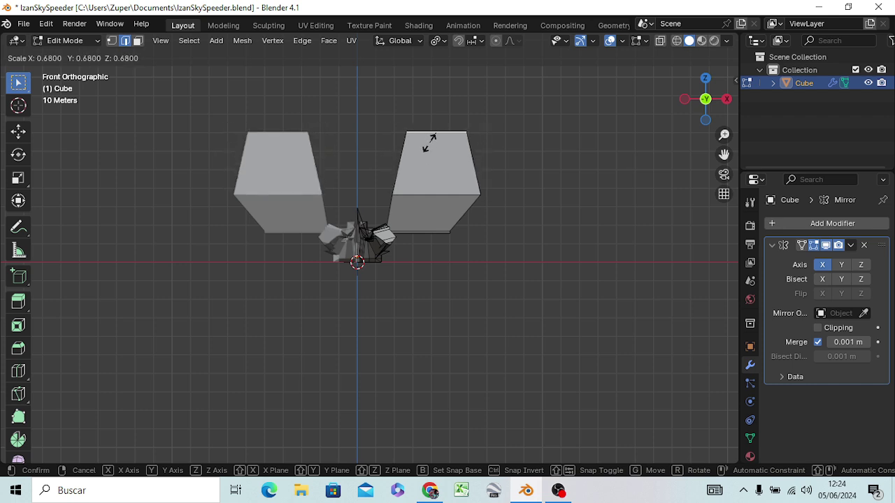
{"action": "left_click", "coordinate": [426, 139]}
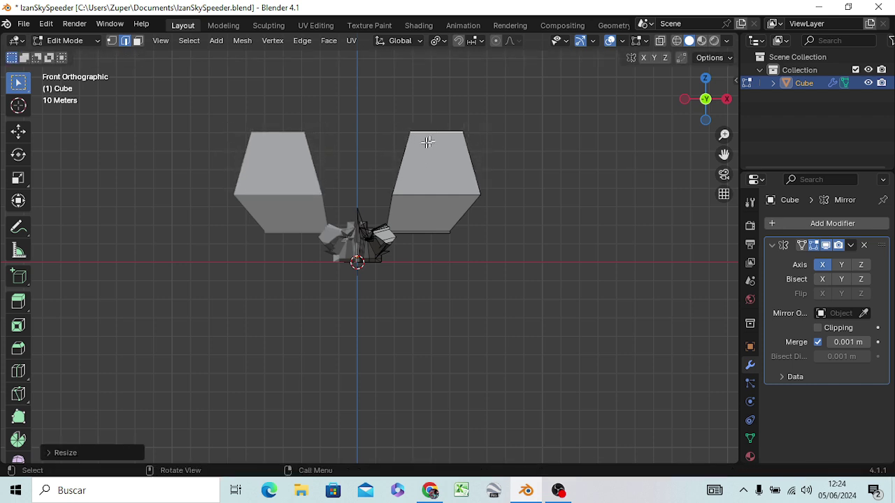
{"action": "key", "text": "KP_3"}
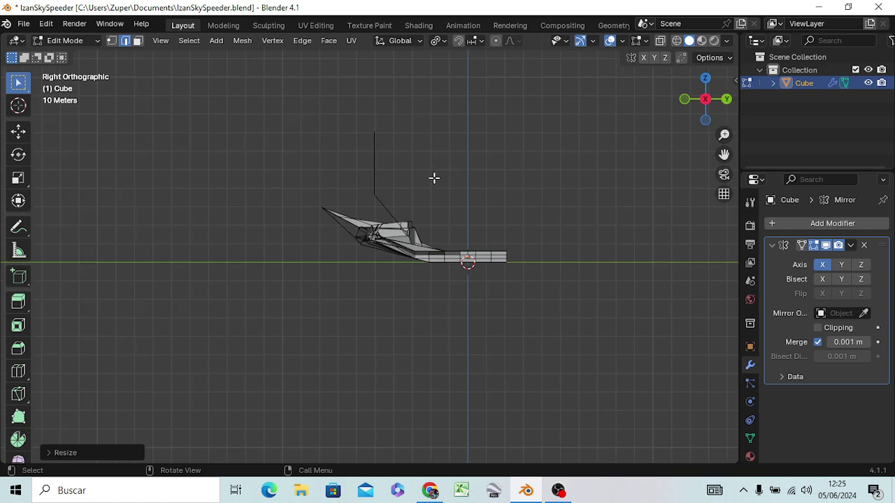
{"action": "mouse_move", "coordinate": [433, 179]}
{"action": "middle_mouse_down"}
{"action": "mouse_move", "coordinate": [602, 195]}
{"action": "mouse_move", "coordinate": [524, 208]}
{"action": "mouse_move", "coordinate": [380, 195]}
{"action": "mouse_move", "coordinate": [370, 187]}
{"action": "mouse_move", "coordinate": [479, 201]}
{"action": "middle_mouse_up"}
{"action": "mouse_move", "coordinate": [403, 135]}
{"action": "middle_mouse_down"}
{"action": "mouse_move", "coordinate": [579, 200]}
{"action": "mouse_move", "coordinate": [380, 202]}
{"action": "mouse_move", "coordinate": [401, 197]}
{"action": "middle_mouse_up"}
{"action": "key", "text": "KP_1"}
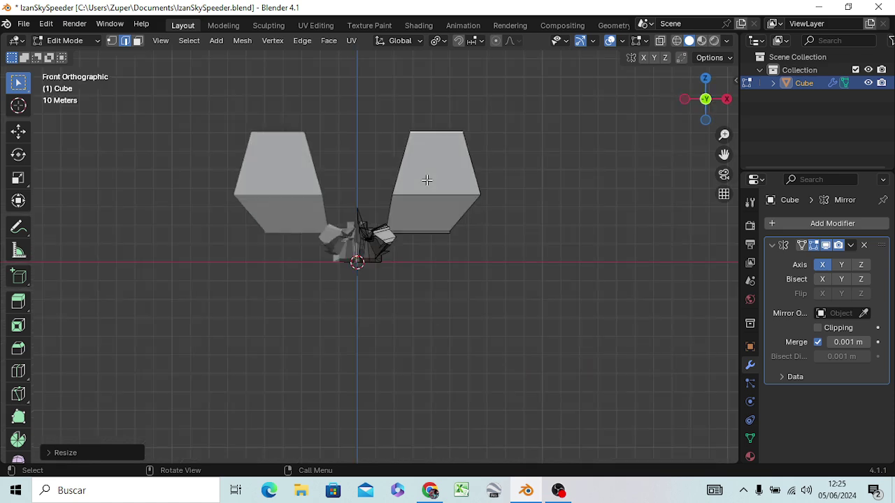
- Extrude the fin tops higher along Z and scale them to zero, forming sharp pointed tips
{"action": "key", "text": "g"}
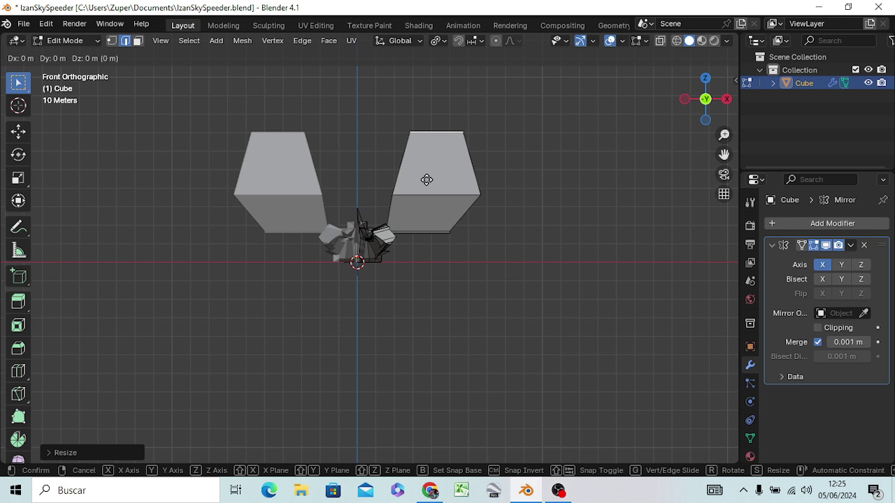
{"action": "key", "text": "z"}
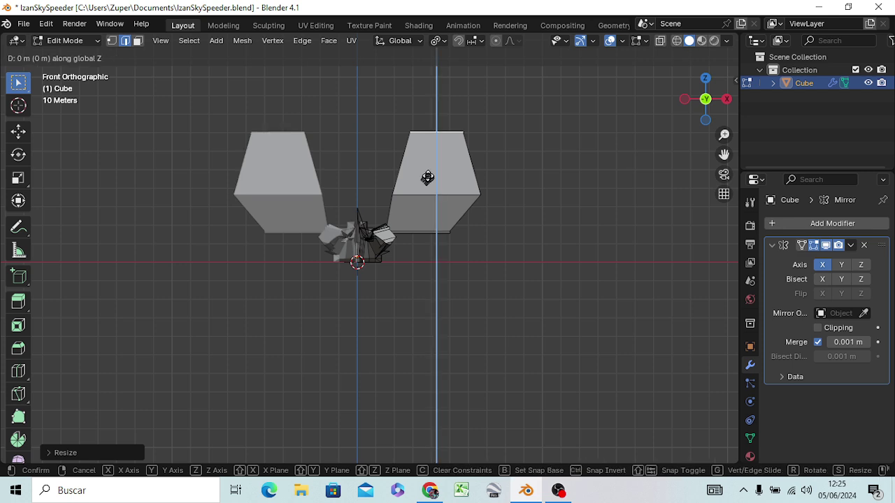
{"action": "left_click", "coordinate": [443, 141]}
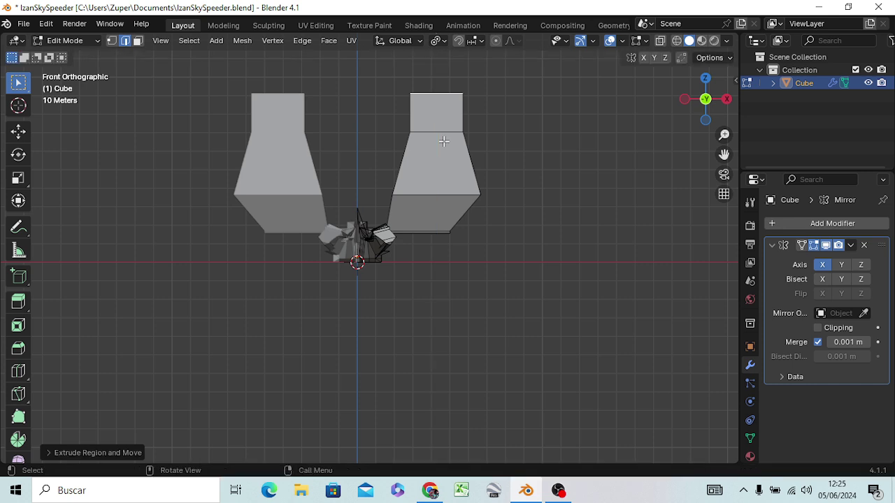
{"action": "key", "text": "s"}
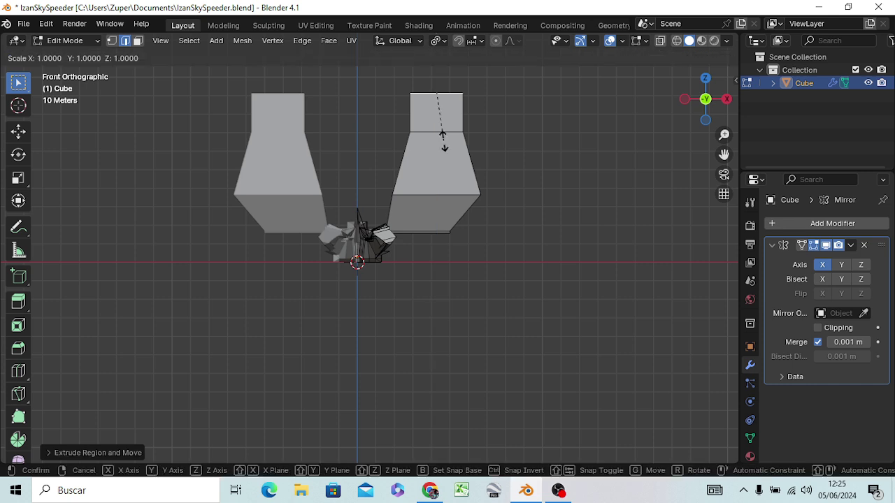
{"action": "left_click", "coordinate": [427, 96]}
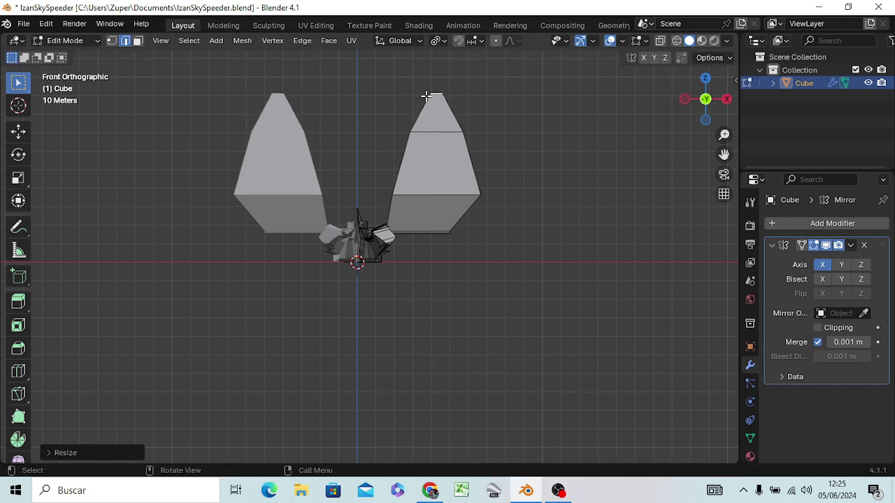
{"action": "mouse_move", "coordinate": [565, 283]}
{"action": "middle_mouse_down"}
{"action": "mouse_move", "coordinate": [566, 292]}
{"action": "mouse_move", "coordinate": [474, 300]}
{"action": "middle_mouse_up"}
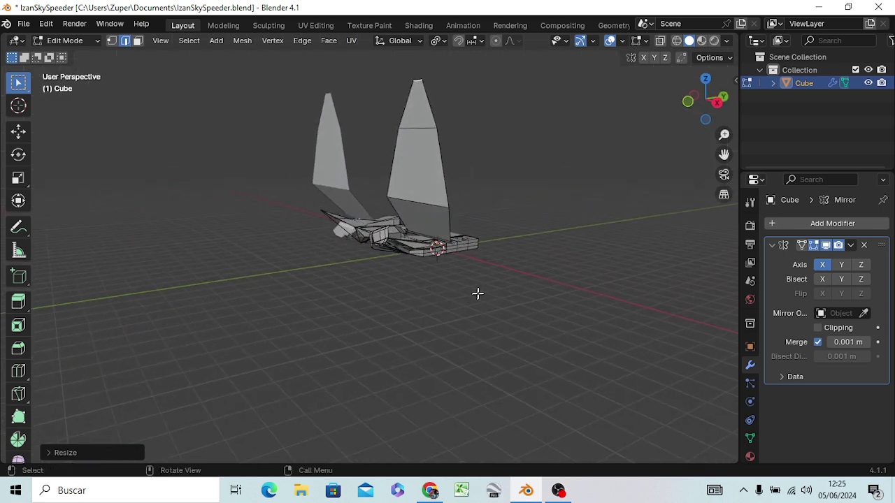